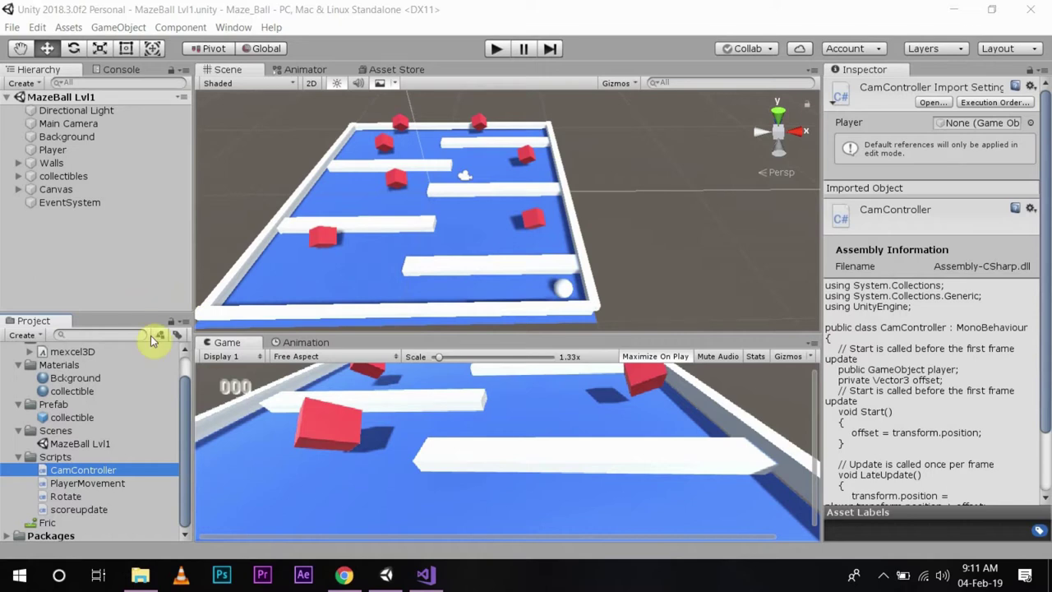
Expand the collectibles group in the Hierarchy to show collectible through collectible (6)
{"action": "left_click", "coordinate": [19, 176]}
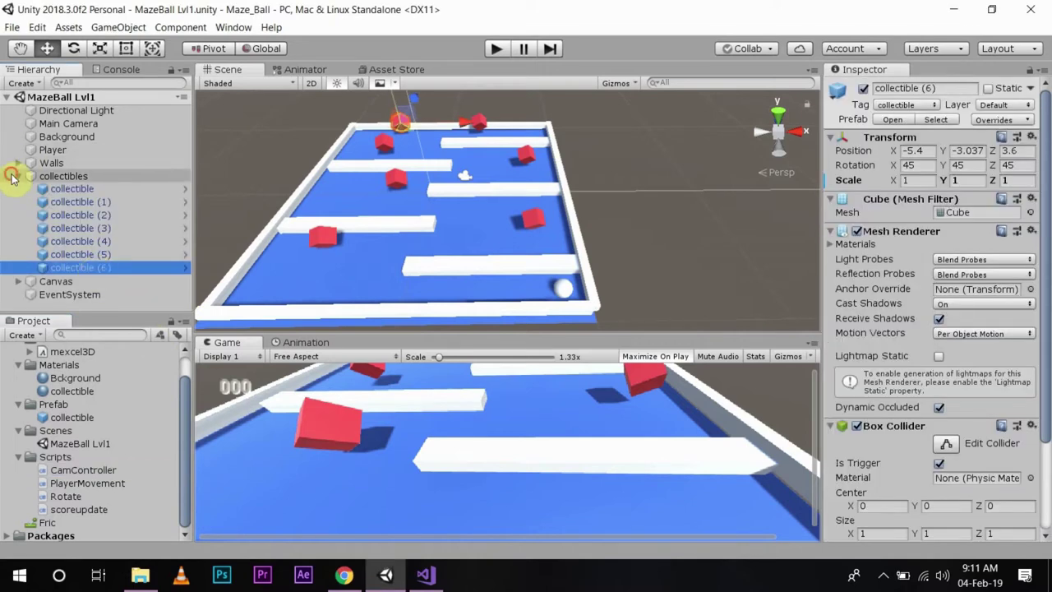
Collapse the collectibles group and add a new 3D cube named Enemy to the scene
{"action": "left_click", "coordinate": [10, 174]}
{"action": "left_click", "coordinate": [18, 176]}
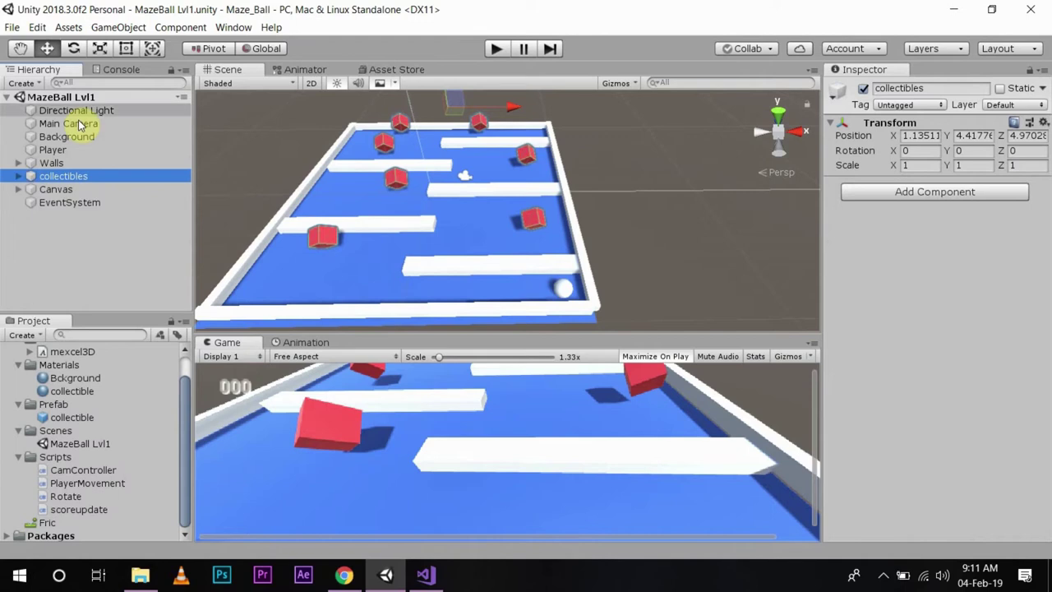
{"action": "left_click", "coordinate": [22, 83]}
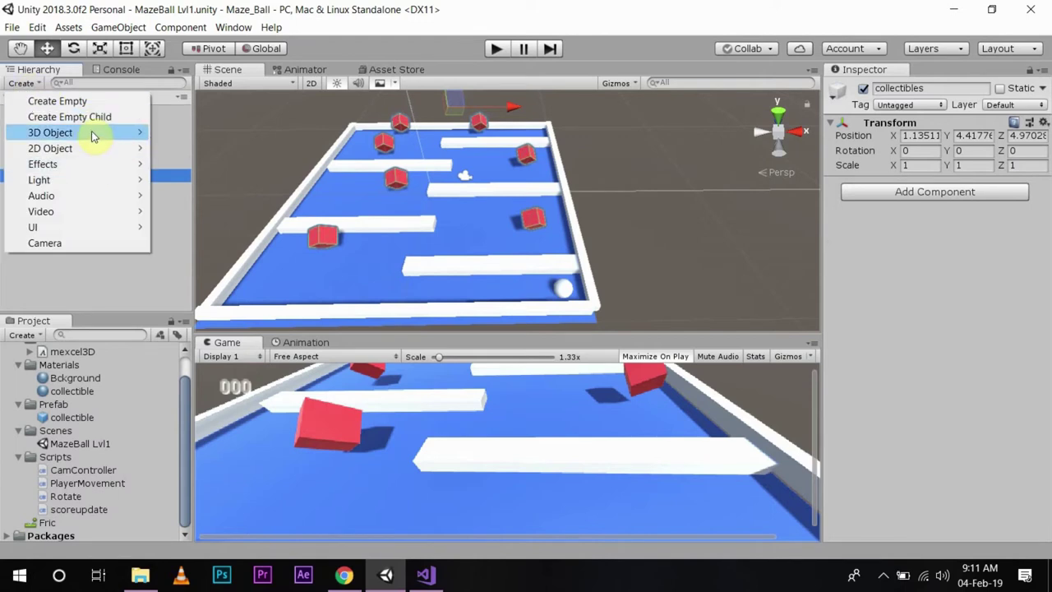
{"action": "mouse_move", "coordinate": [94, 133]}
{"action": "left_click", "coordinate": [210, 140]}
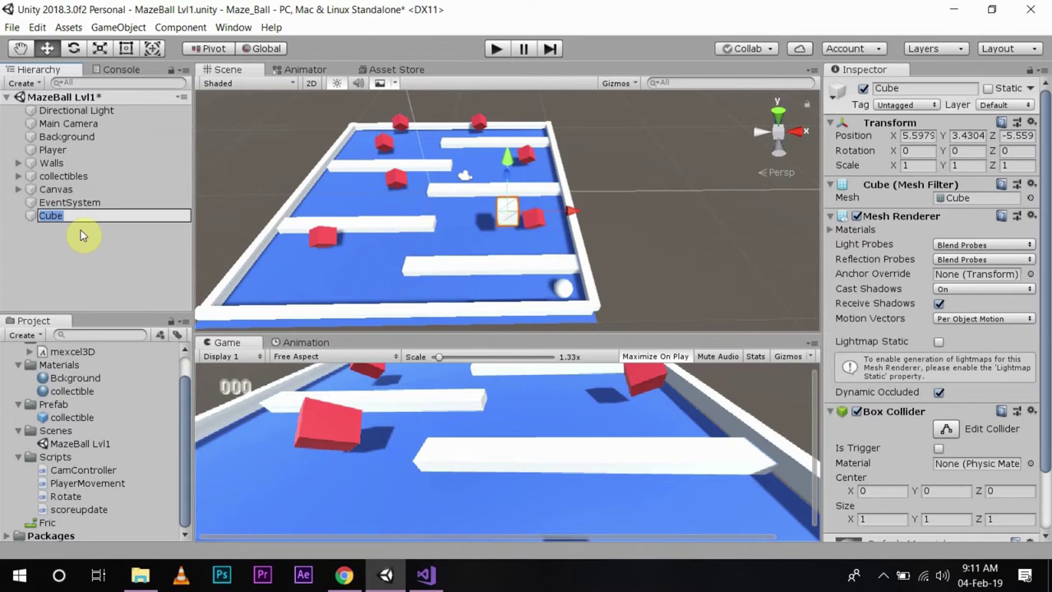
{"action": "type", "text": "Enemy"}
{"action": "key", "text": "Return"}
{"action": "scroll", "coordinate": [956, 390], "scroll_direction": "down", "scroll_amount": 2}
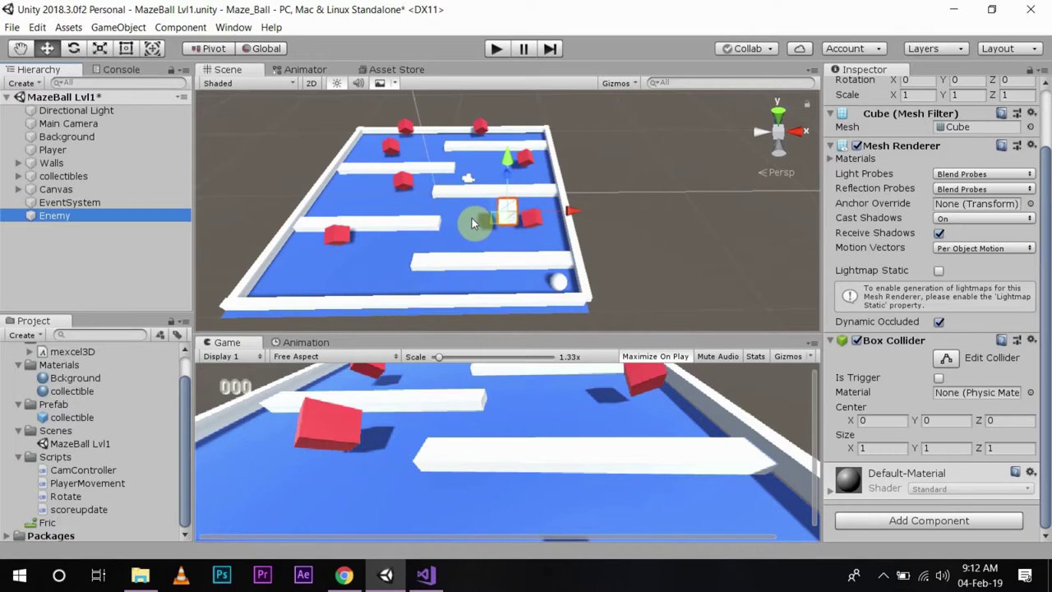
Slide the Enemy cube left, set its Y to 0.5, and move it to (-6.82, 0.5, -7.42)
{"action": "left_click", "coordinate": [511, 219]}
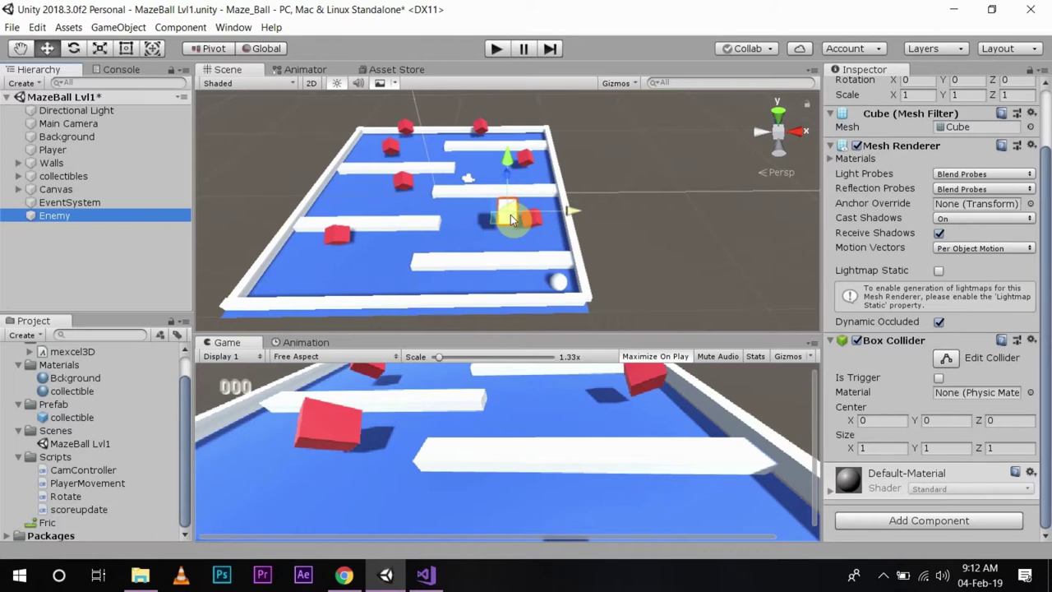
{"action": "left_click_drag", "start_coordinate": [578, 214], "coordinate": [468, 222]}
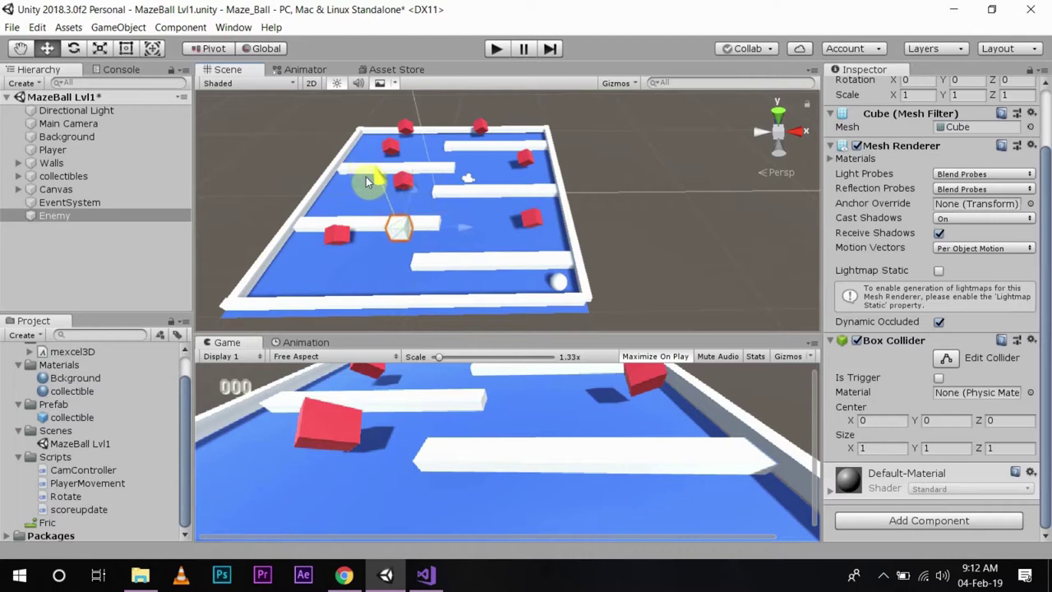
{"action": "left_click", "coordinate": [80, 218]}
{"action": "scroll", "coordinate": [969, 141], "scroll_direction": "up", "scroll_amount": 3}
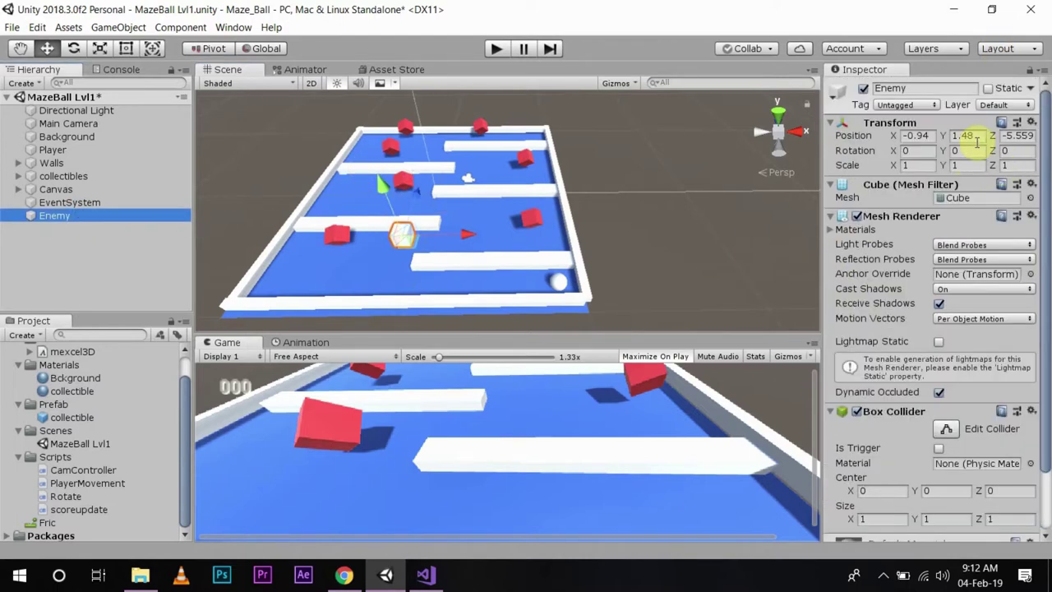
{"action": "left_click", "coordinate": [963, 137]}
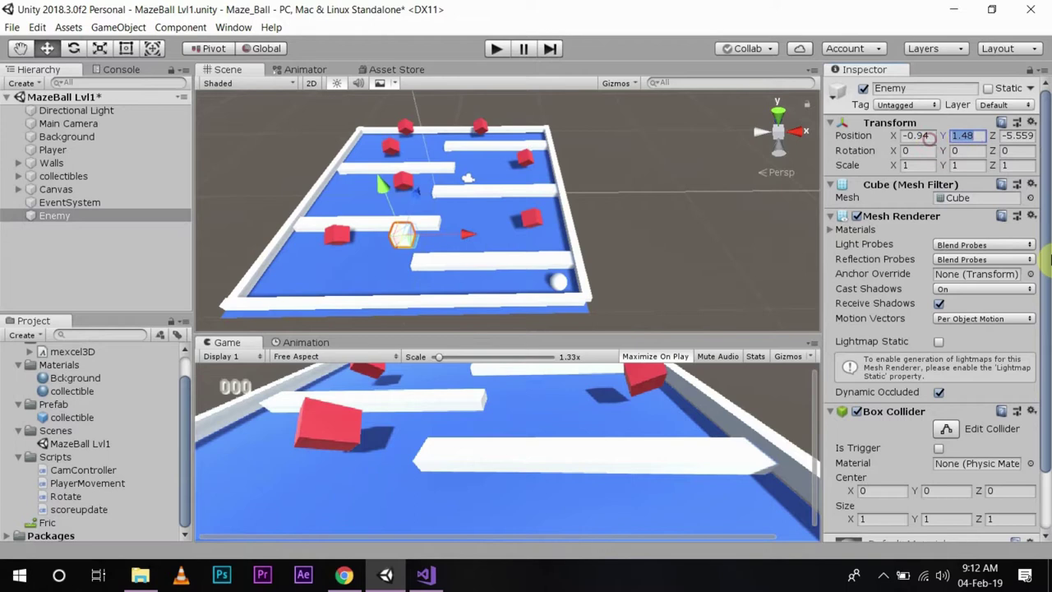
{"action": "type", "text": "0.5"}
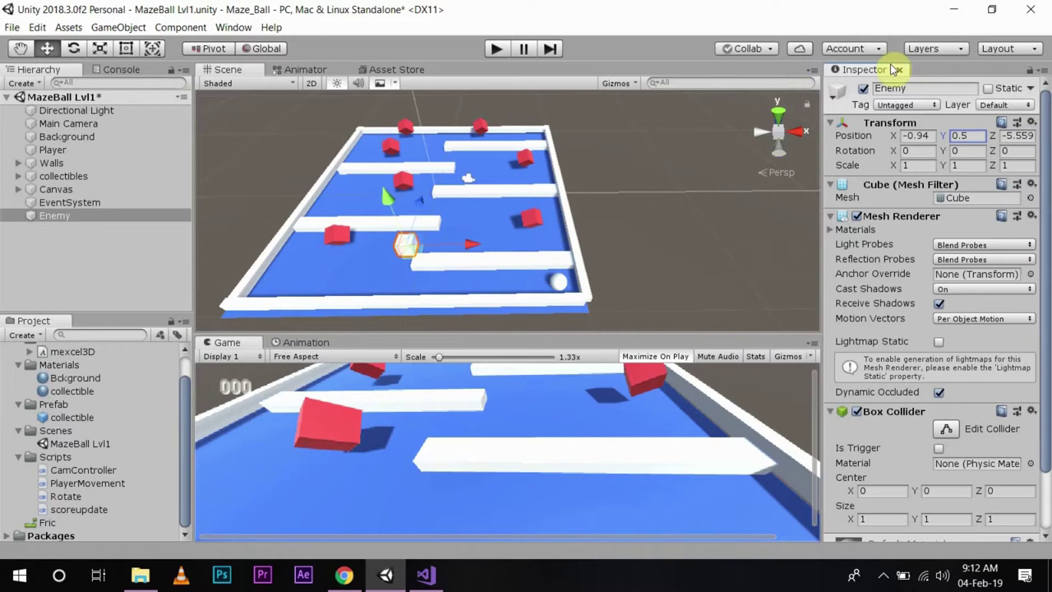
{"action": "left_click_drag", "start_coordinate": [477, 244], "coordinate": [449, 244]}
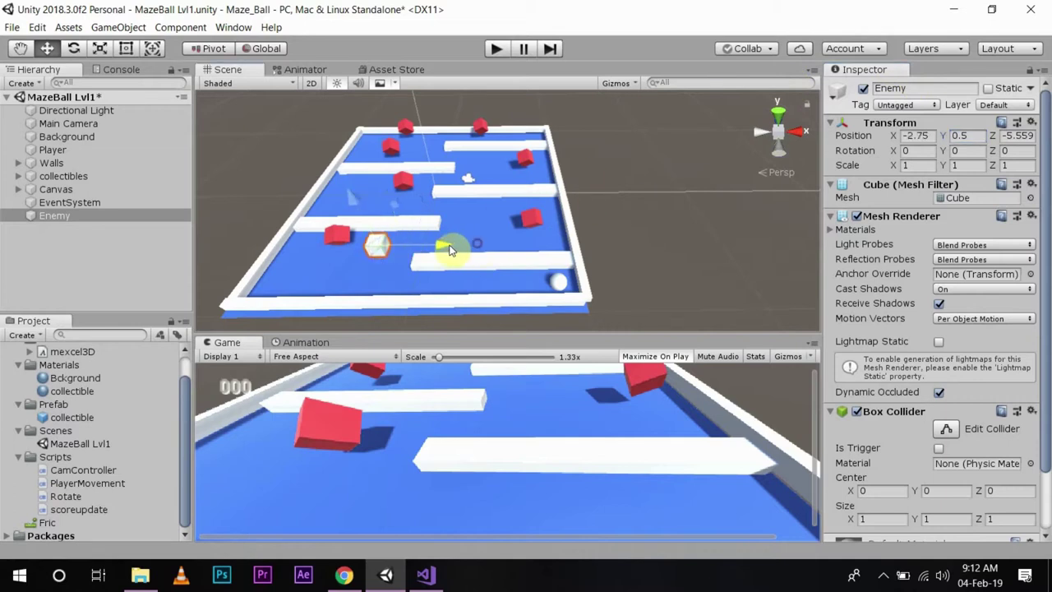
{"action": "left_click_drag", "start_coordinate": [401, 202], "coordinate": [403, 296]}
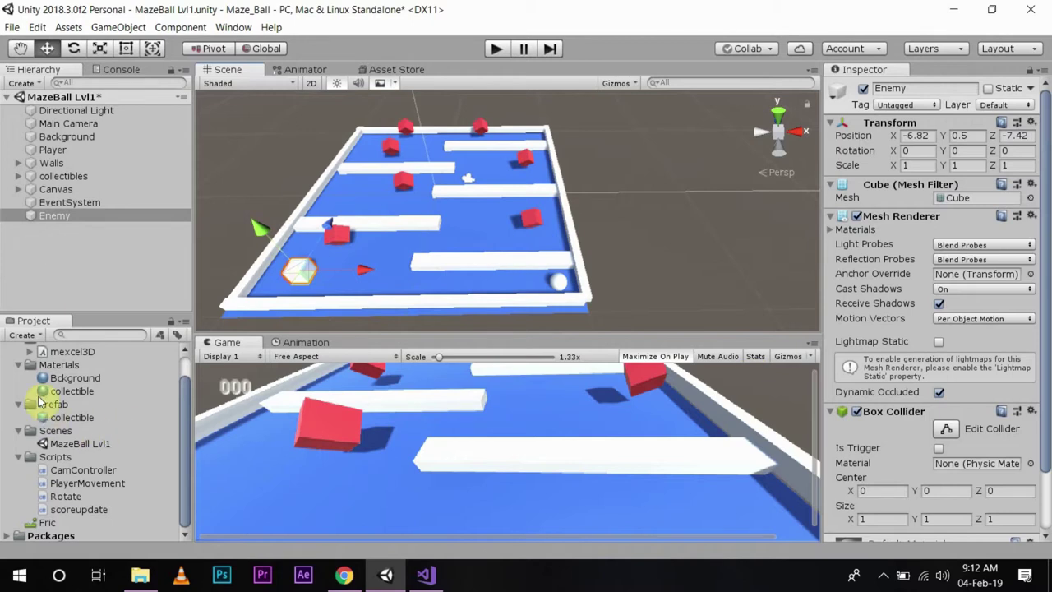
{"action": "left_click", "coordinate": [69, 379]}
Create a material named Enemy with a near-black Albedo and apply it to the Enemy cube
{"action": "left_click", "coordinate": [22, 334]}
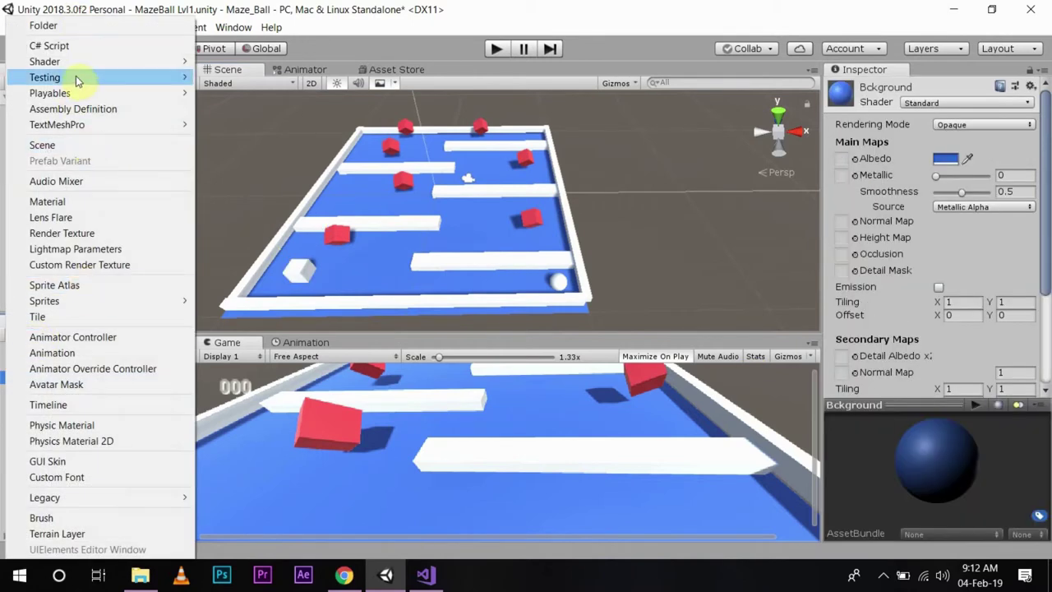
{"action": "left_click", "coordinate": [66, 202]}
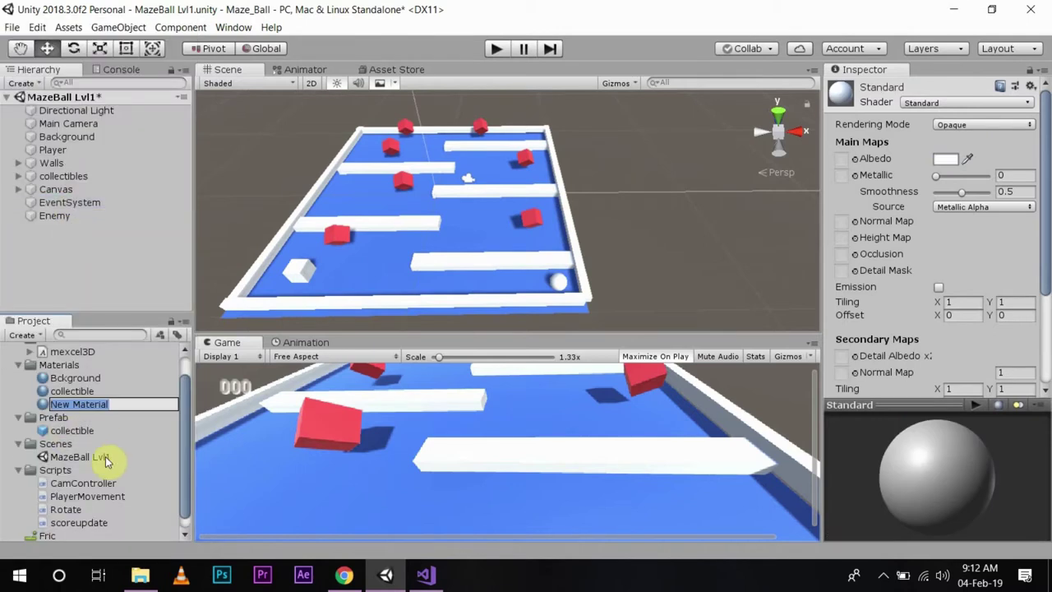
{"action": "type", "text": "Enemy"}
{"action": "key", "text": "Return"}
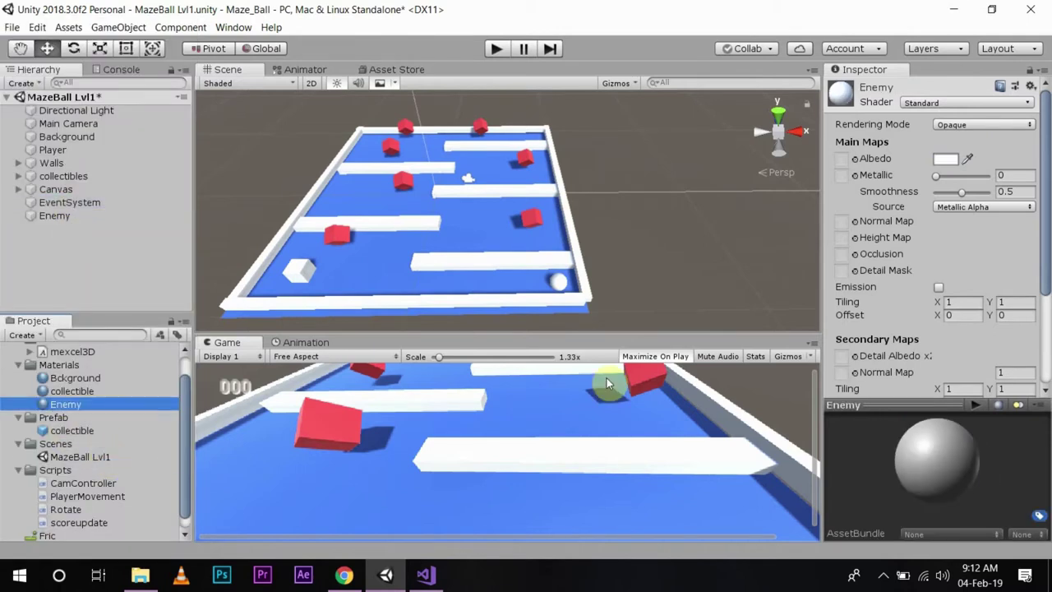
{"action": "left_click", "coordinate": [945, 159]}
{"action": "mouse_move", "coordinate": [72, 160]}
{"action": "left_mouse_down"}
{"action": "mouse_move", "coordinate": [94, 146]}
{"action": "mouse_move", "coordinate": [19, 219]}
{"action": "left_mouse_up"}
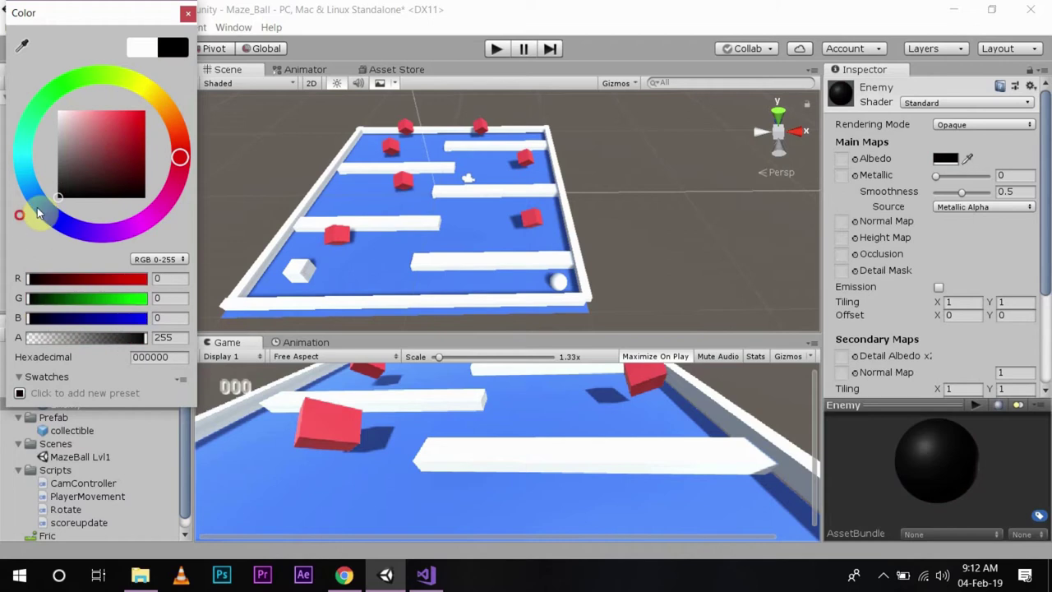
{"action": "left_click_drag", "start_coordinate": [127, 127], "coordinate": [59, 194]}
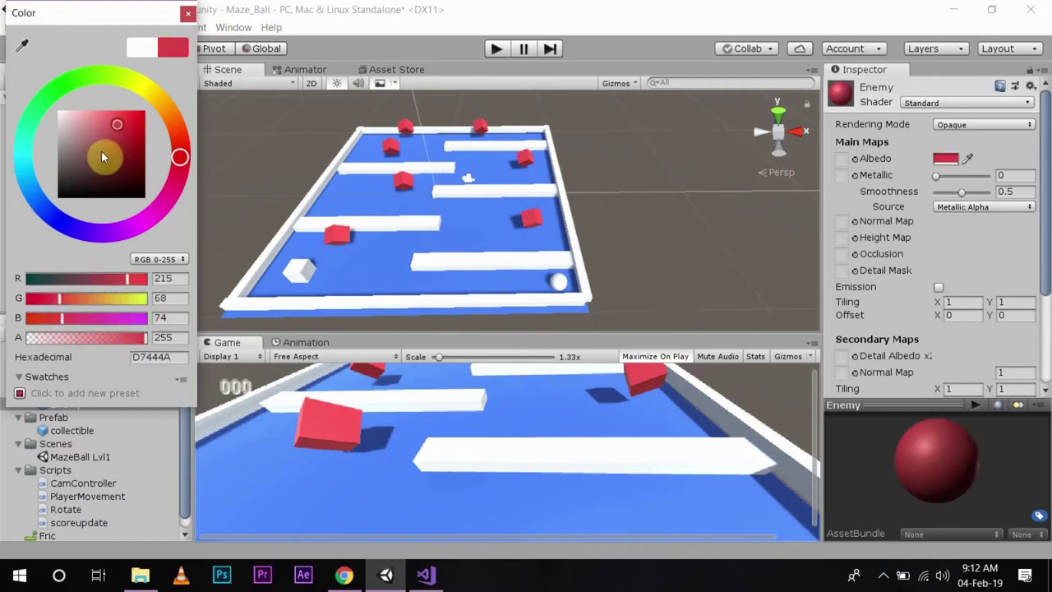
{"action": "left_click", "coordinate": [188, 13]}
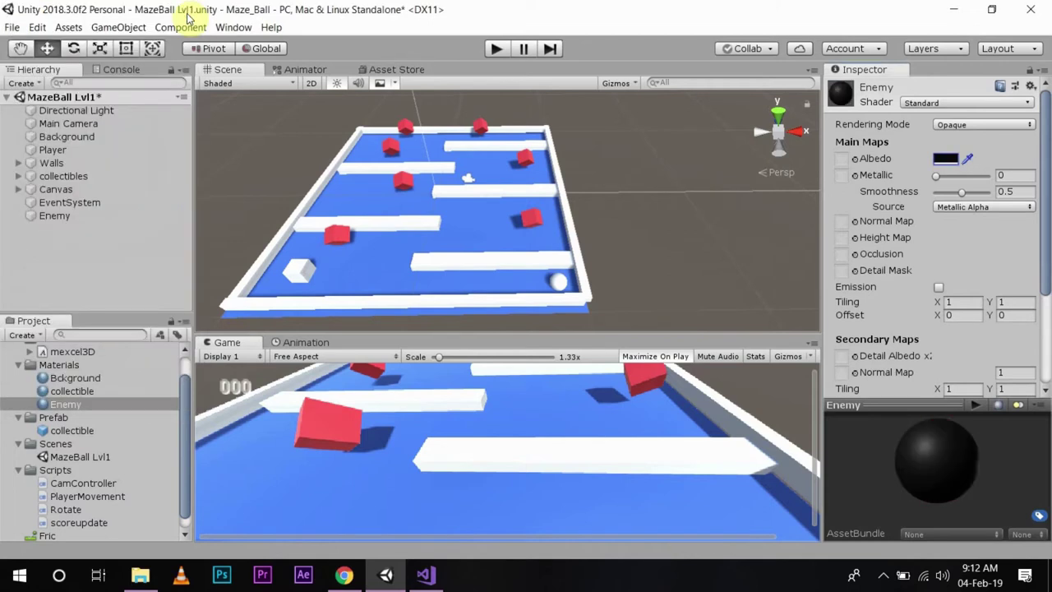
{"action": "left_click_drag", "start_coordinate": [66, 408], "coordinate": [298, 276]}
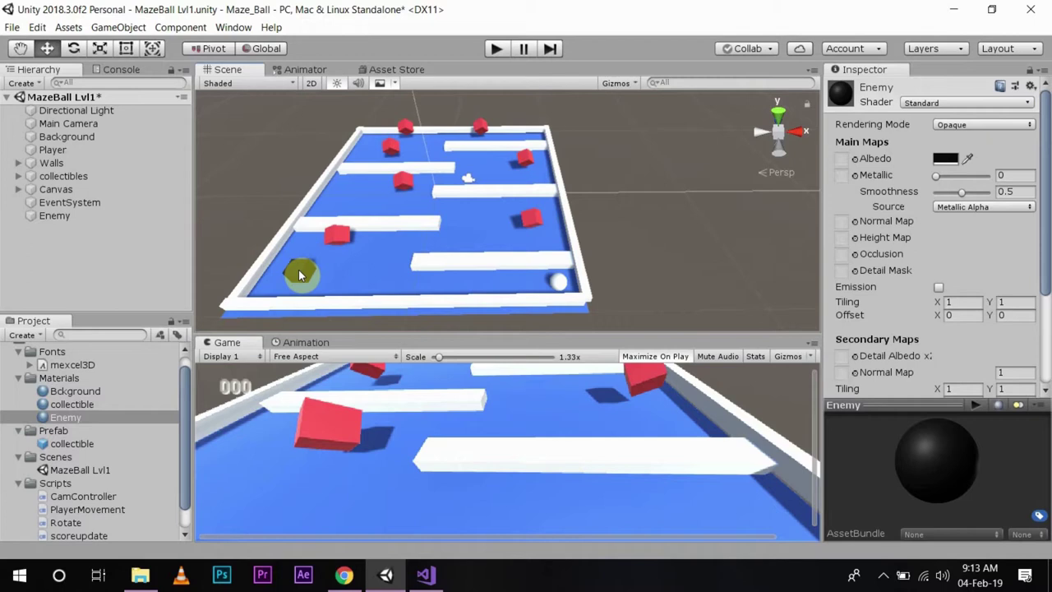
Attach the Rotate script to the Enemy cube
{"action": "left_click_drag", "start_coordinate": [298, 273], "coordinate": [72, 223]}
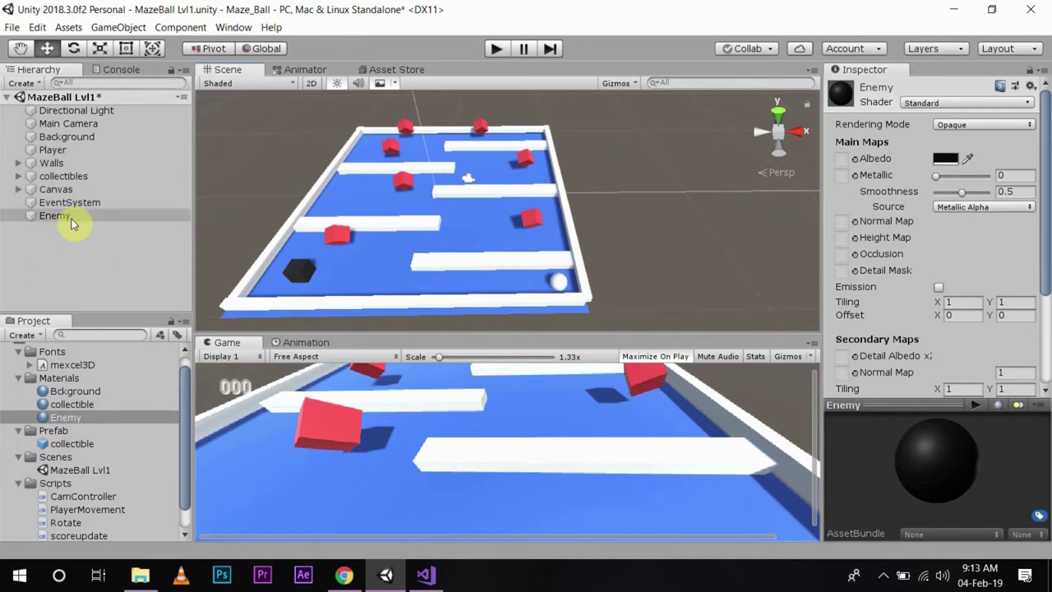
{"action": "left_click", "coordinate": [72, 222]}
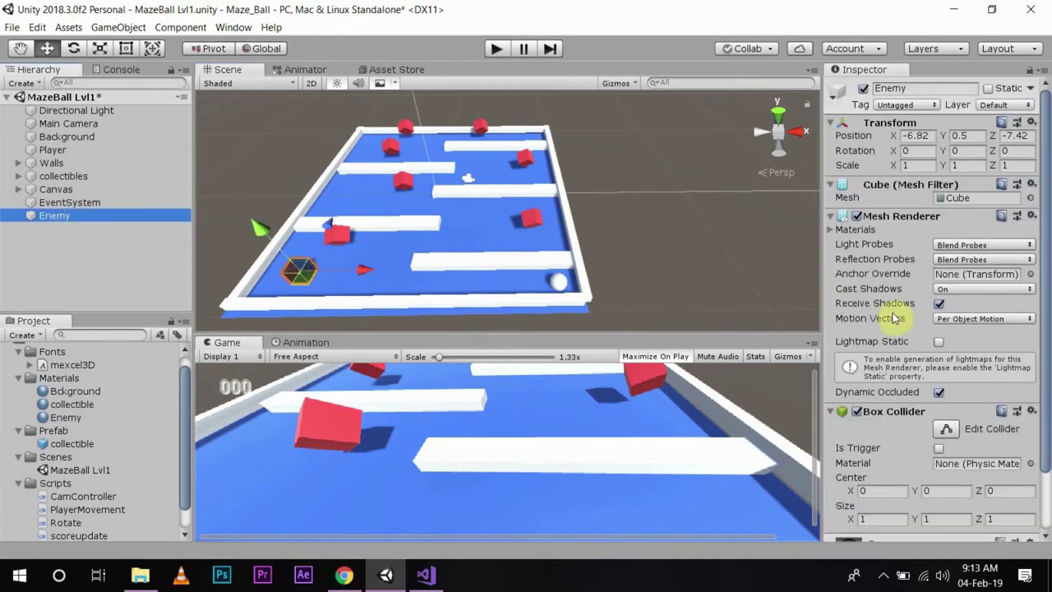
{"action": "scroll", "coordinate": [937, 345], "scroll_direction": "down", "scroll_amount": 3}
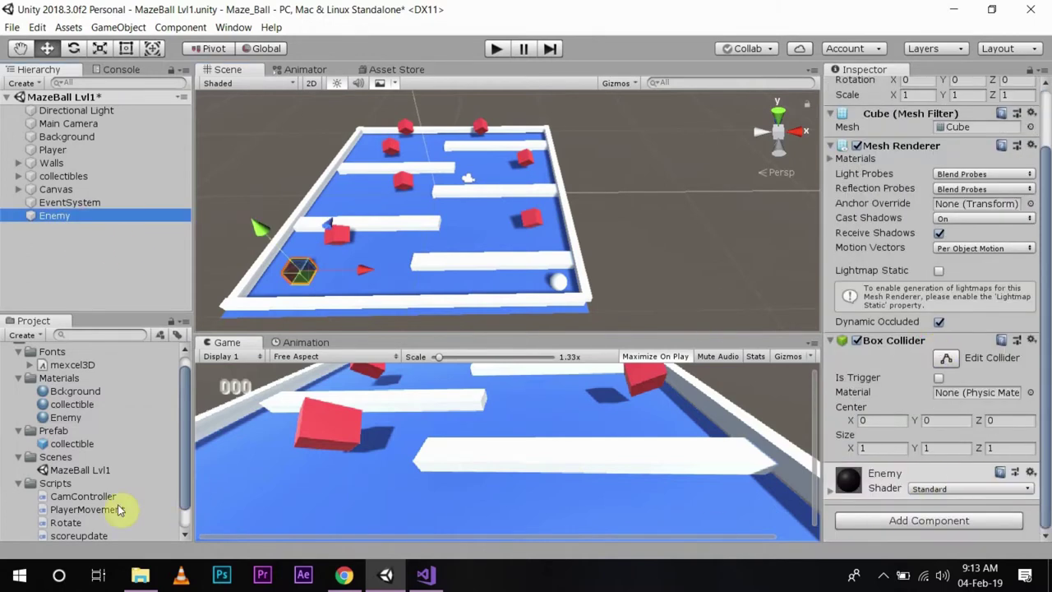
{"action": "mouse_move", "coordinate": [72, 523]}
{"action": "left_mouse_down"}
{"action": "mouse_move", "coordinate": [49, 264]}
{"action": "mouse_move", "coordinate": [56, 216]}
{"action": "left_mouse_up"}
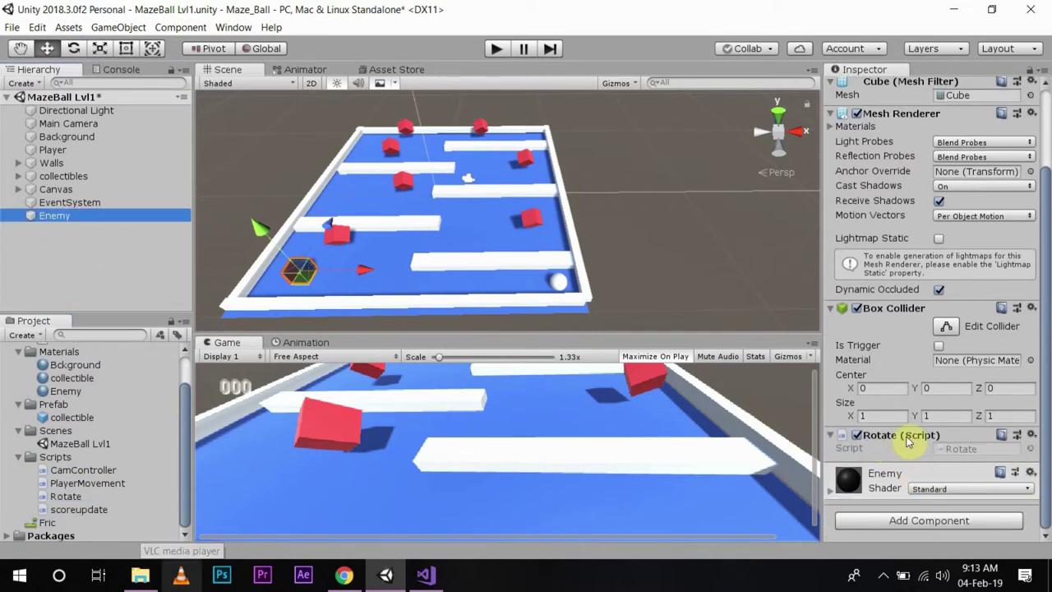
{"action": "left_click", "coordinate": [929, 472]}
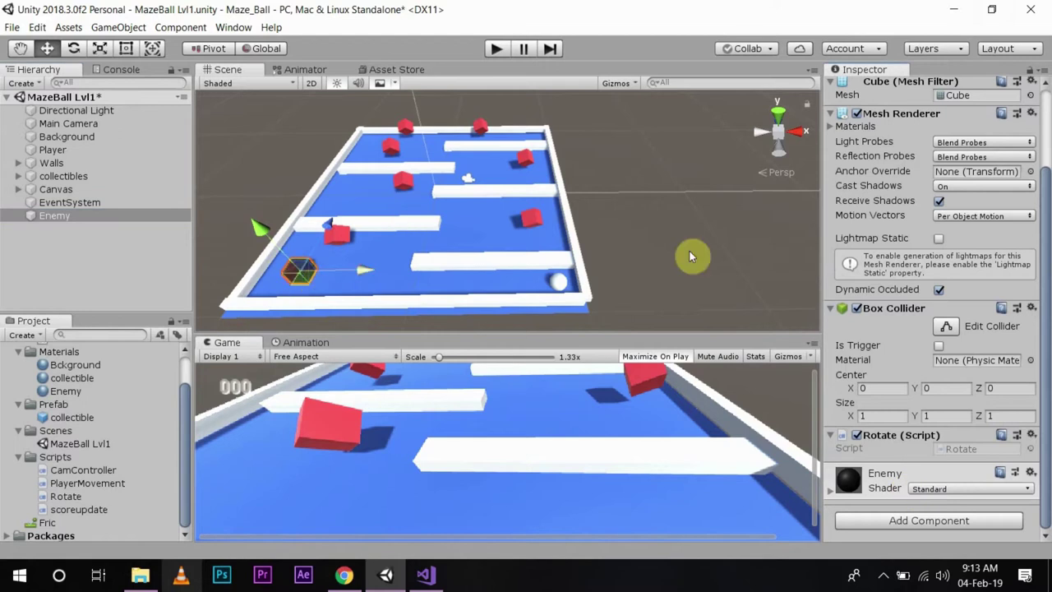
{"action": "scroll", "coordinate": [995, 259], "scroll_direction": "up", "scroll_amount": 3}
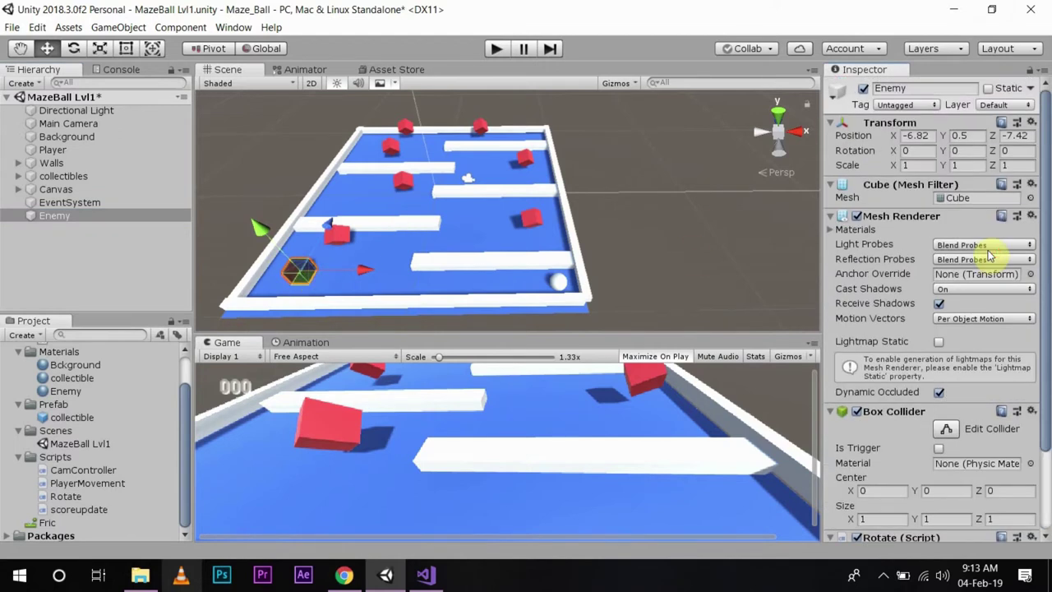
Set the Enemy cube's rotation to 45 on X, Y and Z, then save the scene
{"action": "left_click", "coordinate": [914, 150]}
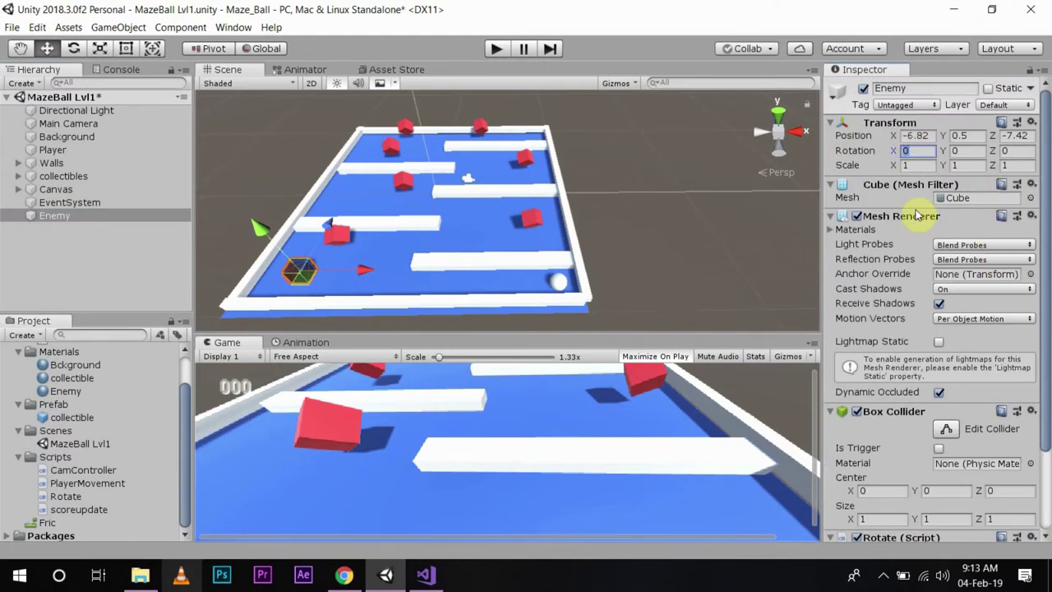
{"action": "type", "text": "45"}
{"action": "left_click", "coordinate": [968, 151]}
{"action": "type", "text": "4"}
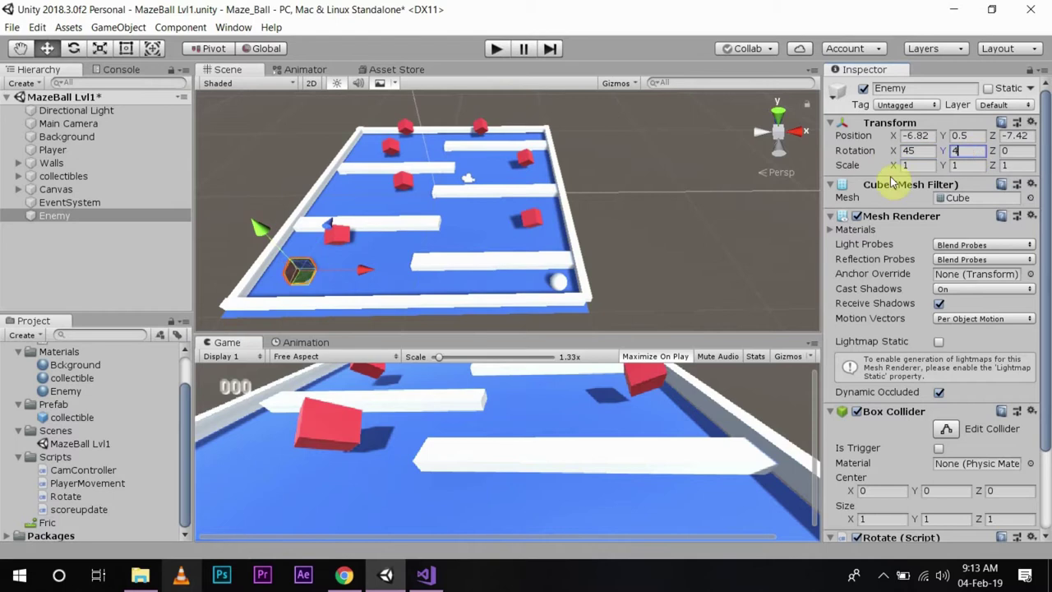
{"action": "type", "text": "5"}
{"action": "left_click", "coordinate": [1014, 151]}
{"action": "type", "text": "45"}
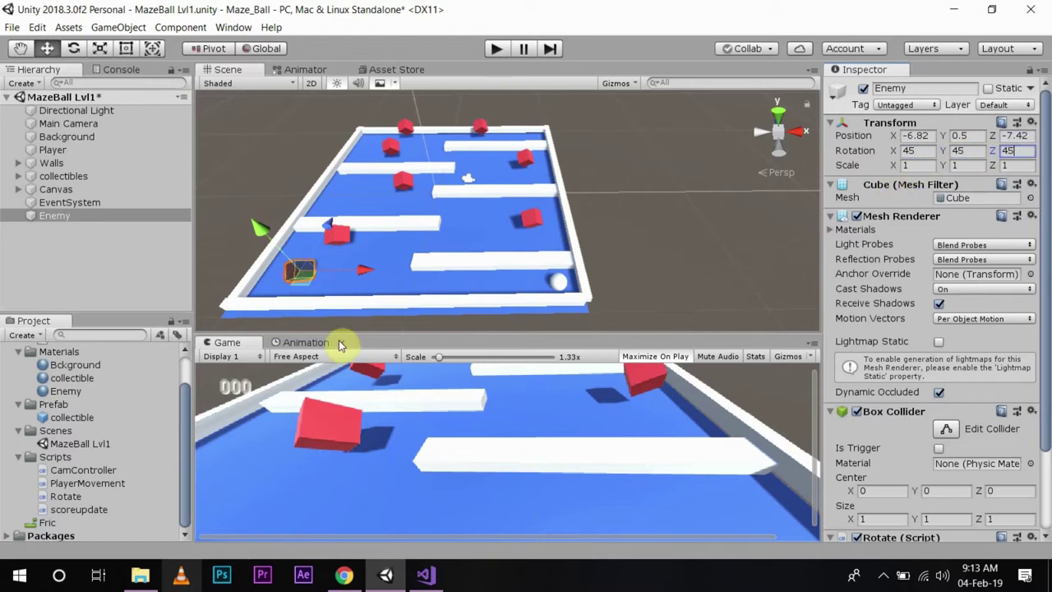
{"action": "left_click", "coordinate": [416, 51]}
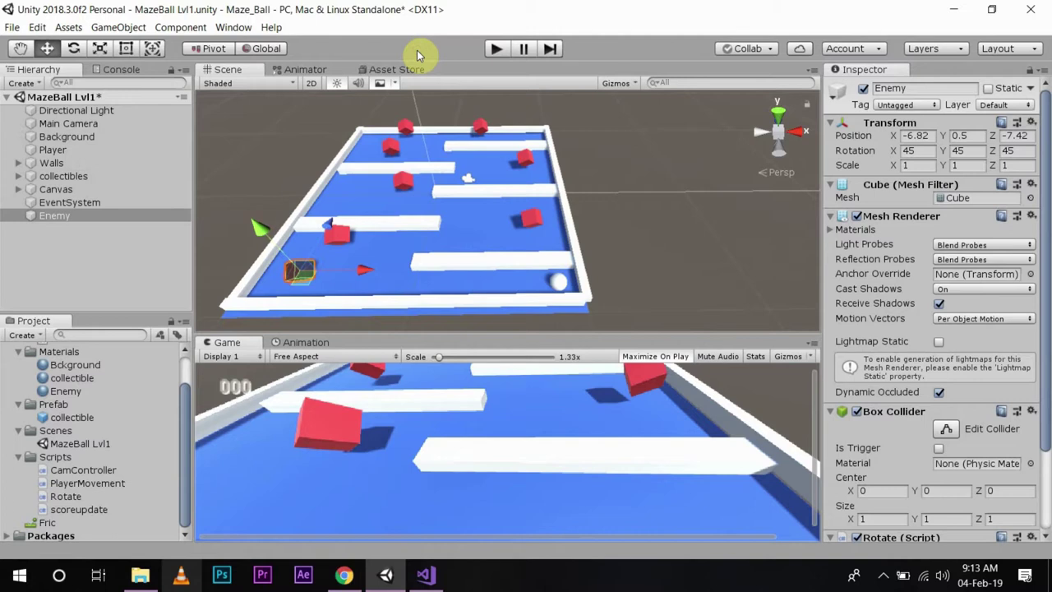
{"action": "key", "text": "ctrl+s"}
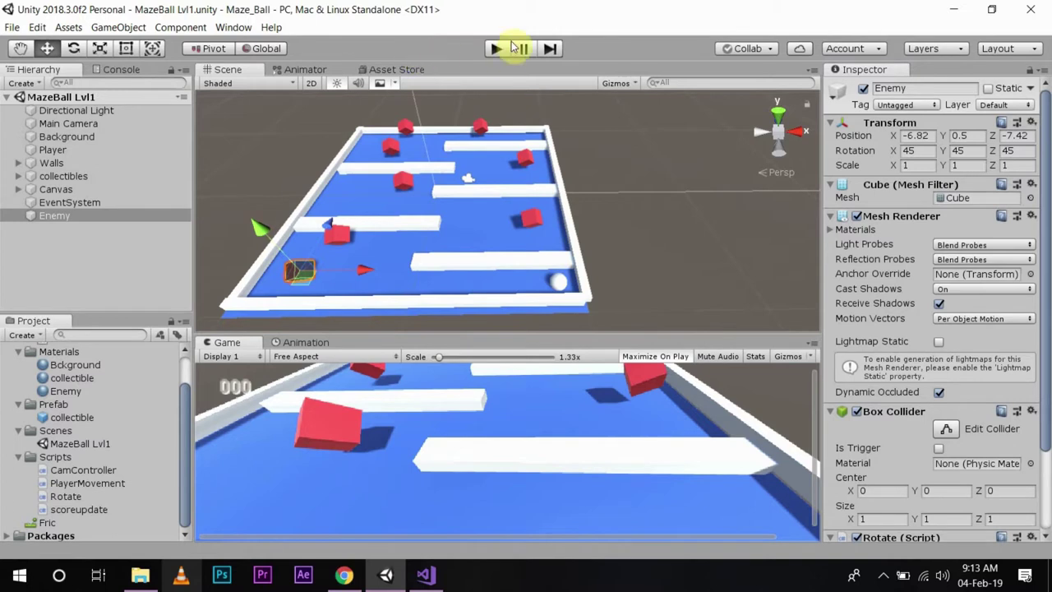
Play-test the maze to watch the black Enemy cube spin, then stop play mode
{"action": "left_click", "coordinate": [499, 50]}
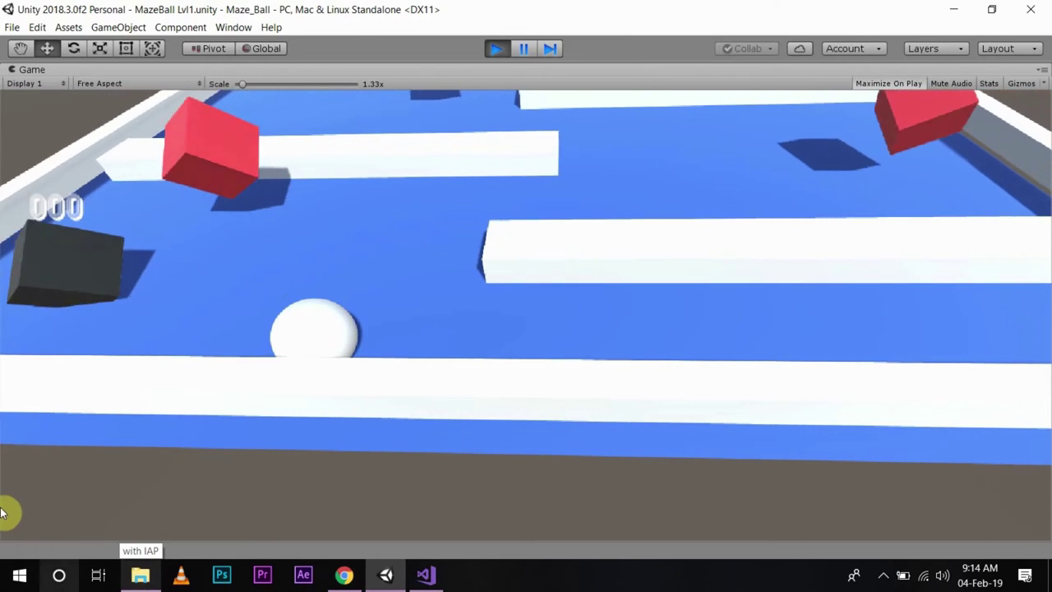
{"action": "left_click", "coordinate": [497, 49]}
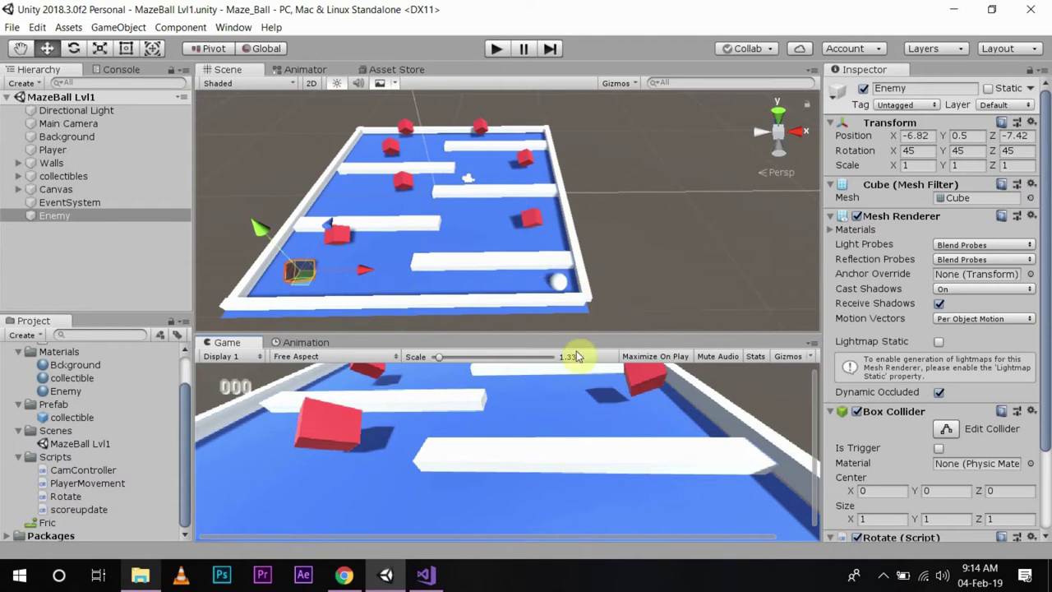
Create an empty GameObject in the Hierarchy and rename it GameManagerObj
{"action": "scroll", "coordinate": [922, 376], "scroll_direction": "down", "scroll_amount": 3}
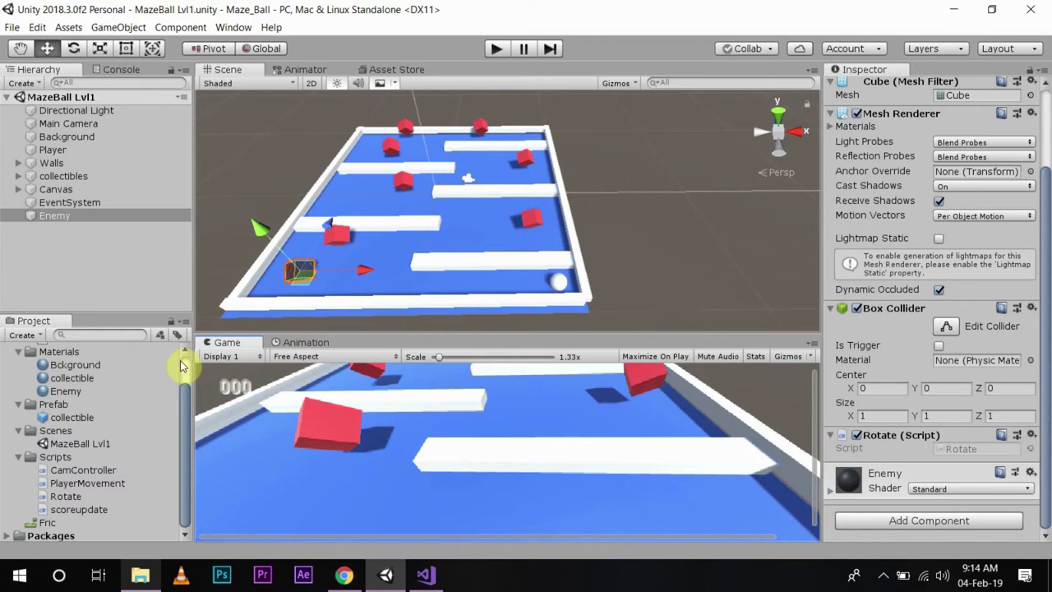
{"action": "left_click", "coordinate": [27, 83]}
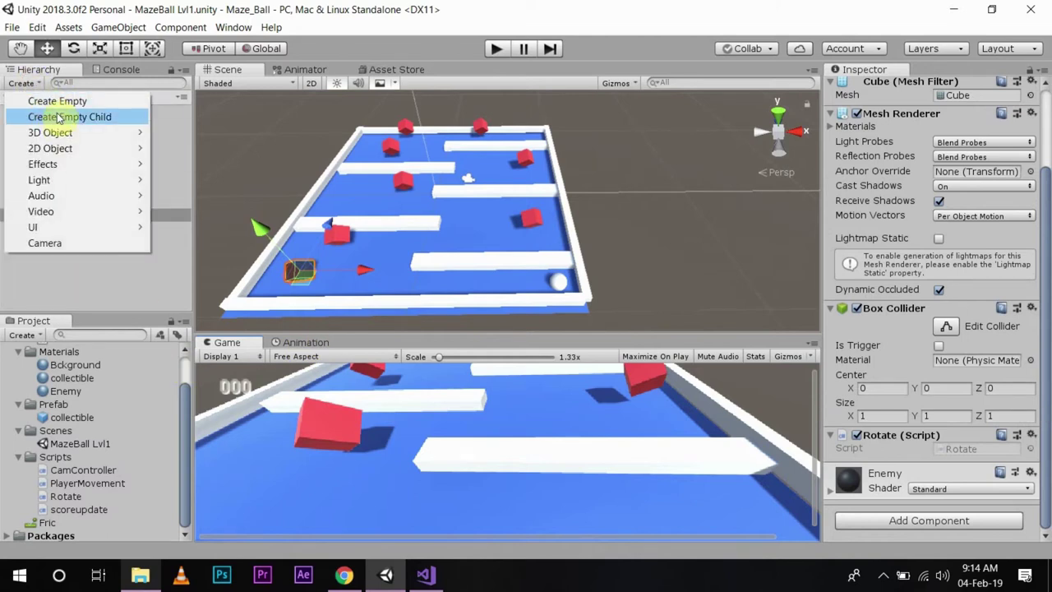
{"action": "left_click", "coordinate": [49, 102]}
{"action": "left_click", "coordinate": [101, 231]}
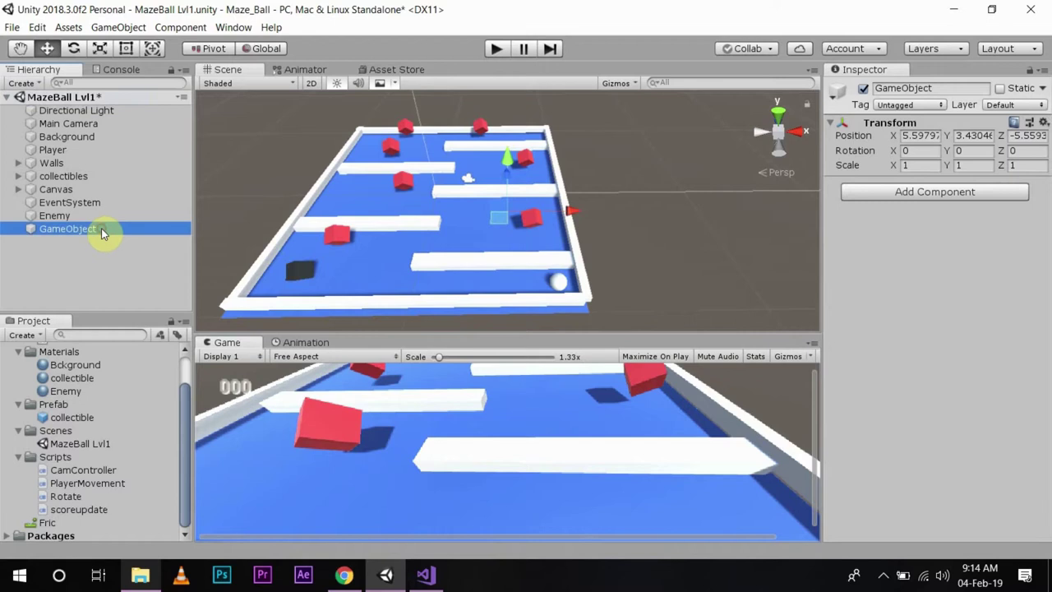
{"action": "left_click", "coordinate": [101, 228]}
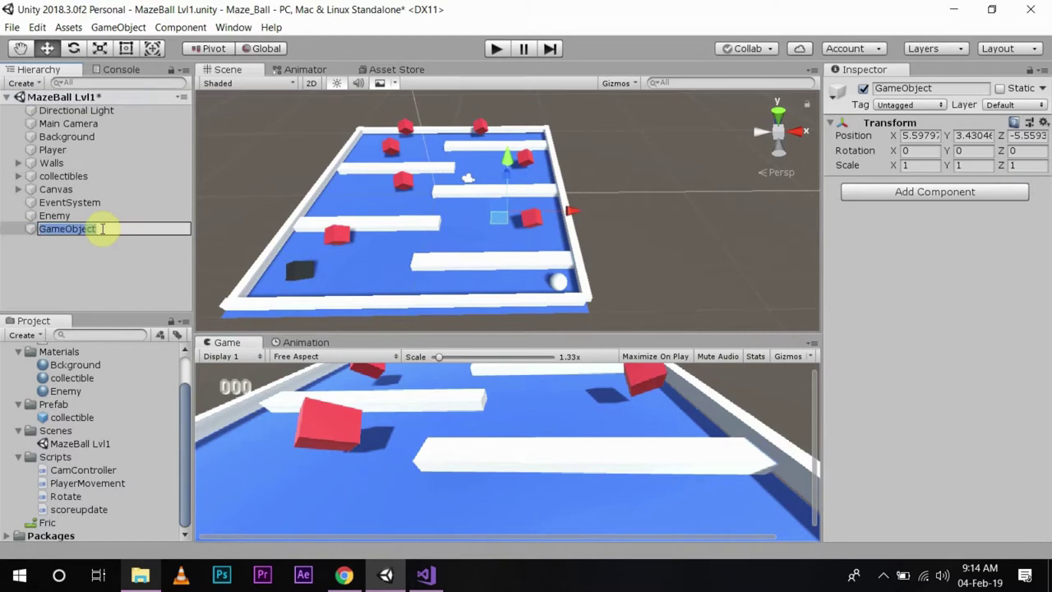
{"action": "type", "text": "Game"}
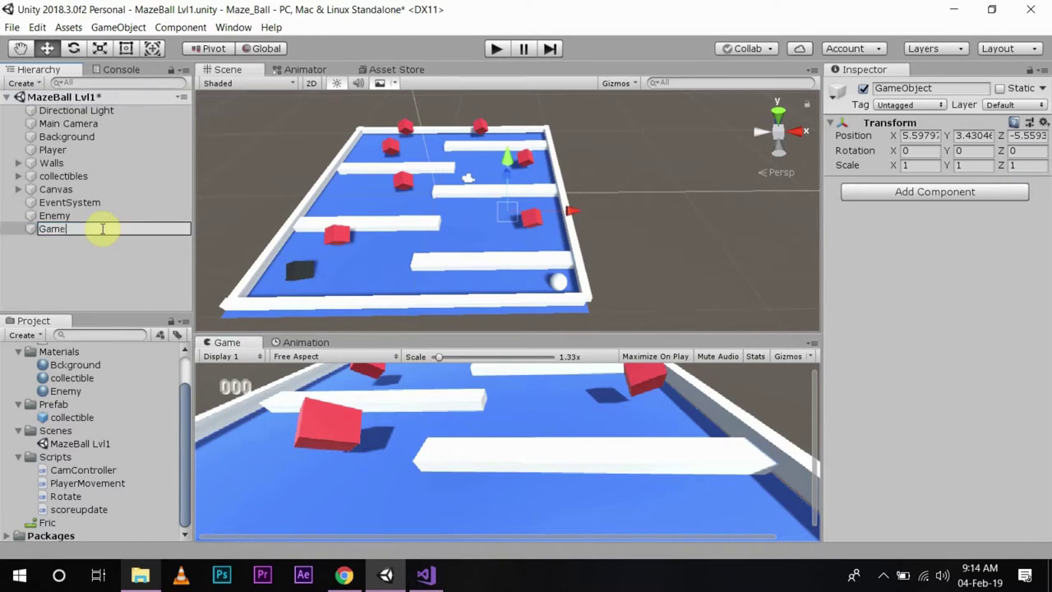
{"action": "type", "text": "Manager"}
{"action": "type", "text": "Obj"}
{"action": "key", "text": "Return"}
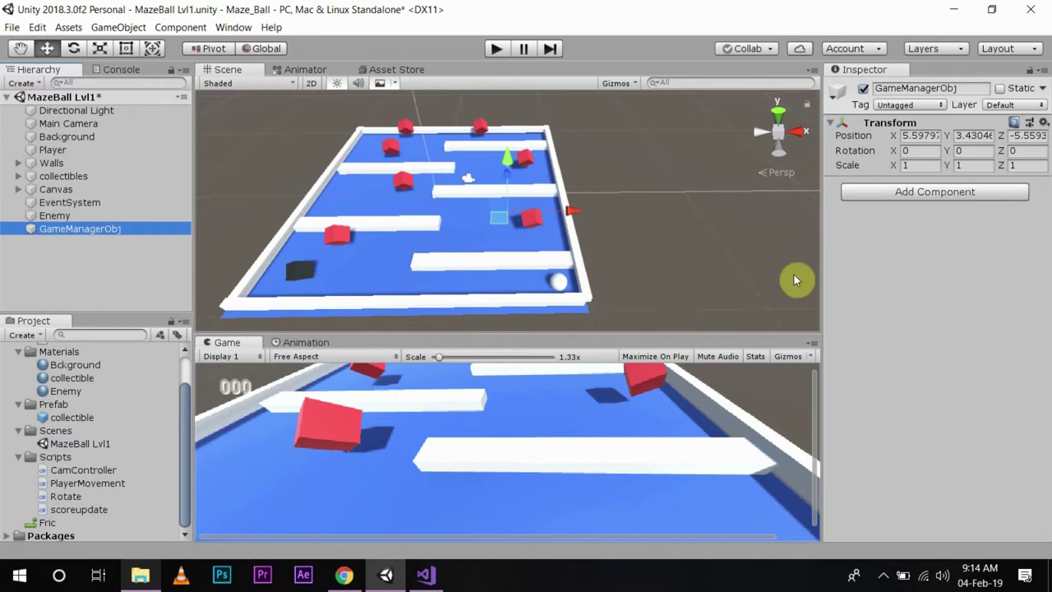
Create a new script named GameMAnager and attach it to GameManagerObj via Add Component
{"action": "left_click", "coordinate": [951, 192]}
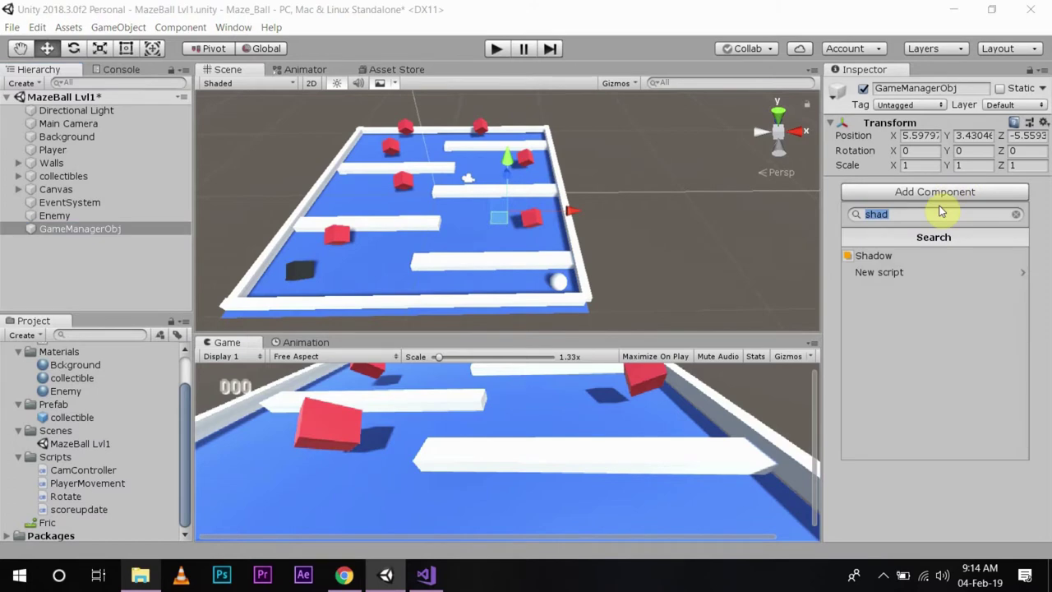
{"action": "type", "text": "GameM"}
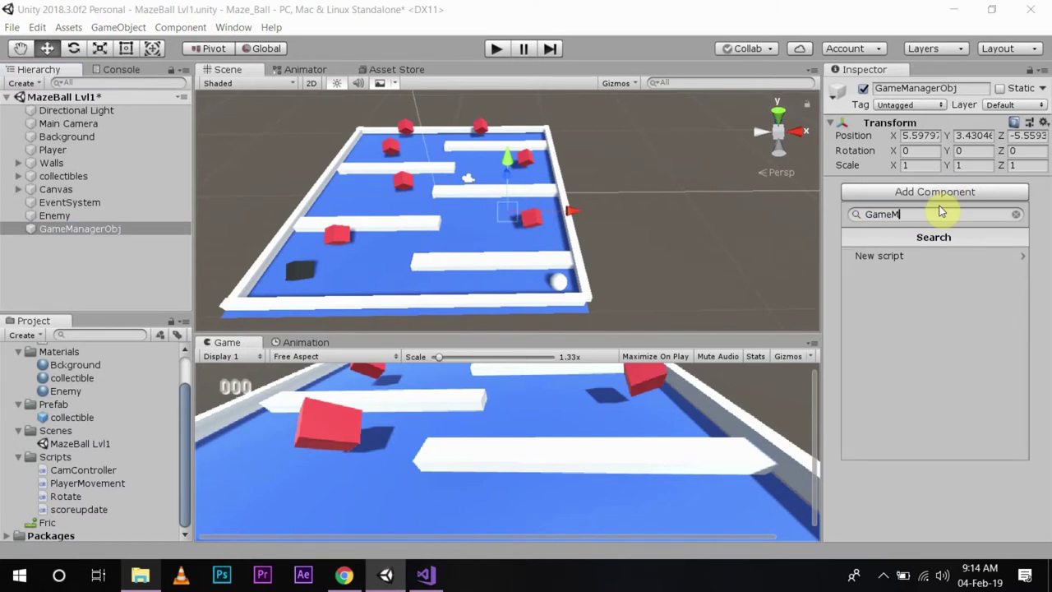
{"action": "type", "text": "Anager"}
{"action": "left_click", "coordinate": [938, 248]}
{"action": "left_click", "coordinate": [935, 261]}
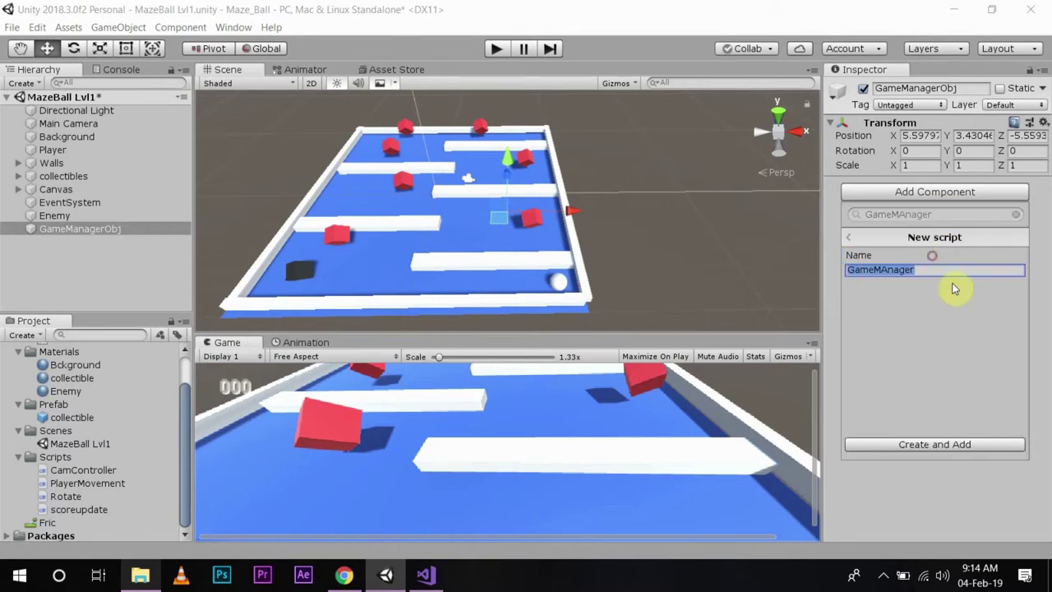
{"action": "left_click", "coordinate": [935, 443]}
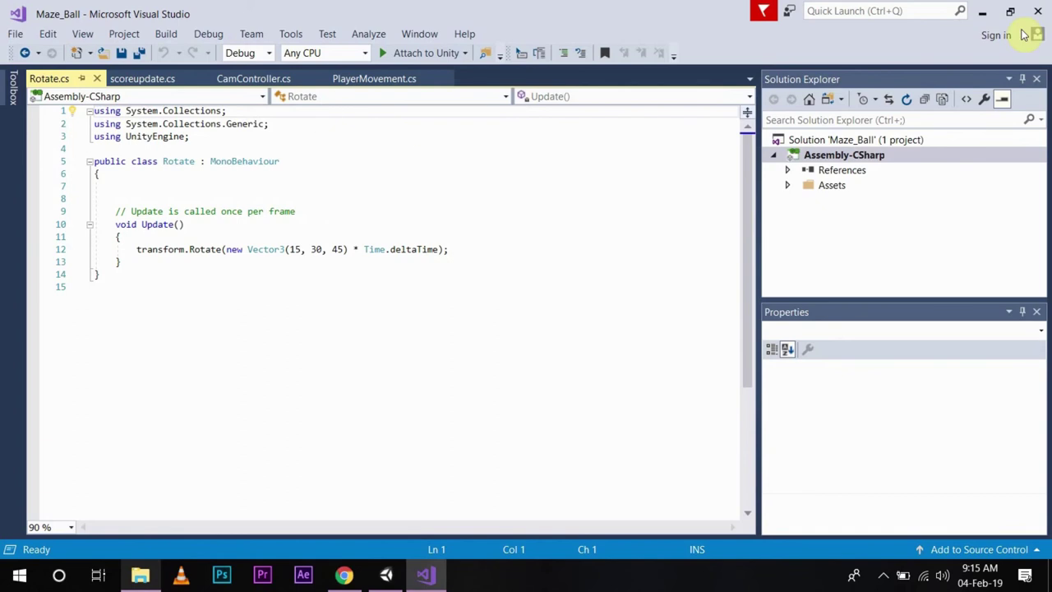
{"action": "left_click", "coordinate": [982, 11]}
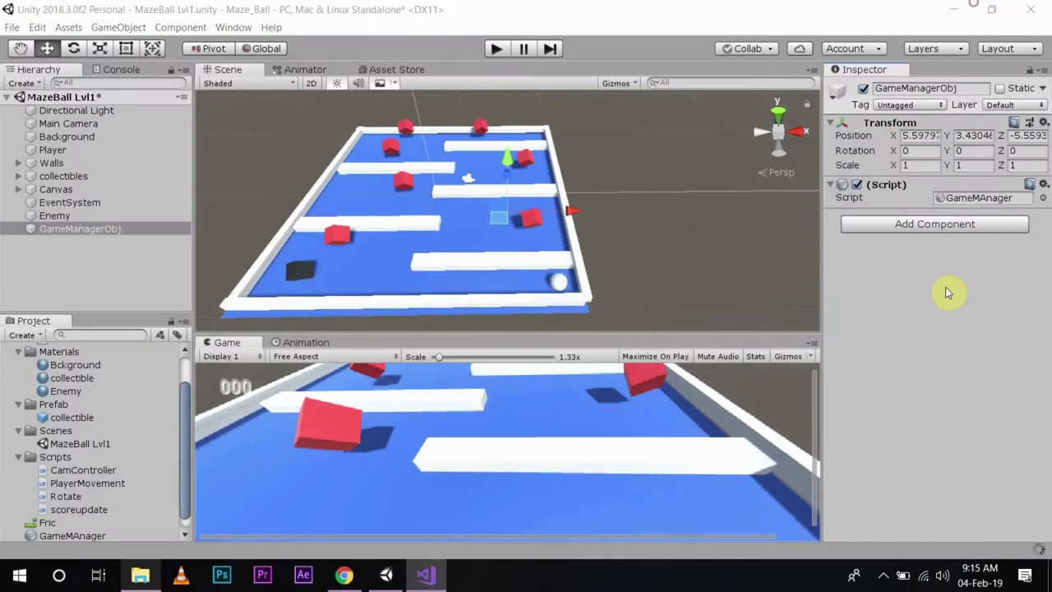
Open the GameMAnager script from the Project panel in Visual Studio
{"action": "double_click", "coordinate": [971, 199]}
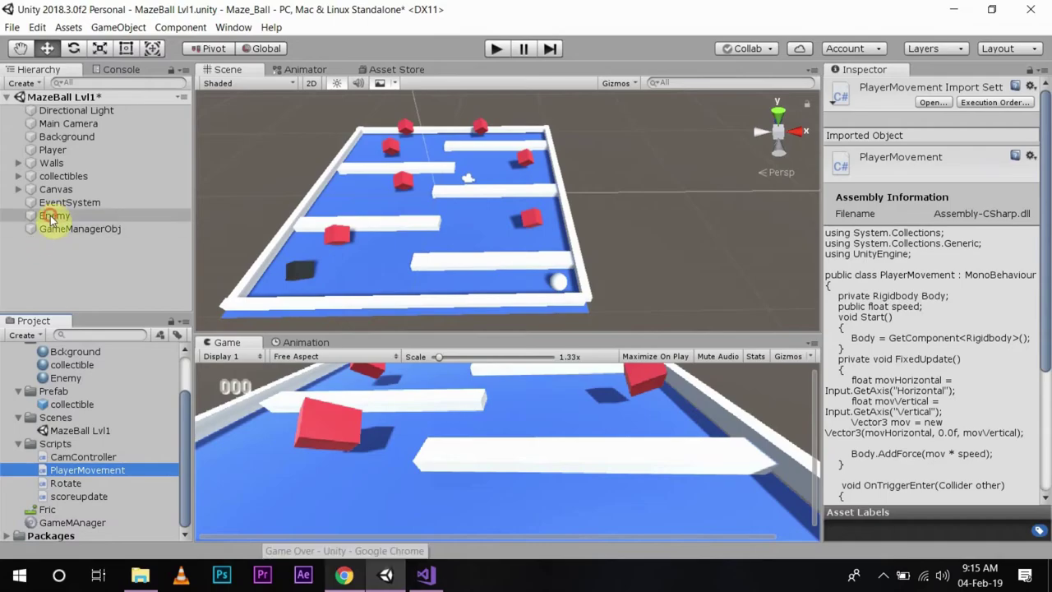
Return to Unity and select the Enemy cube in the Hierarchy
{"action": "left_click", "coordinate": [51, 216]}
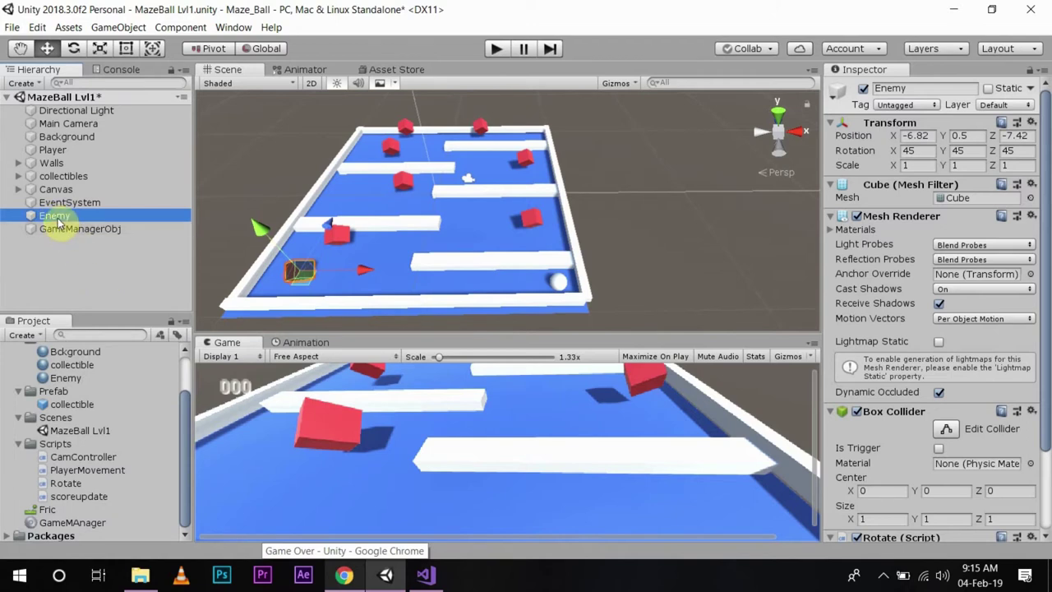
Create a new Enemy tag and assign it to the Enemy cube
{"action": "left_click", "coordinate": [897, 105]}
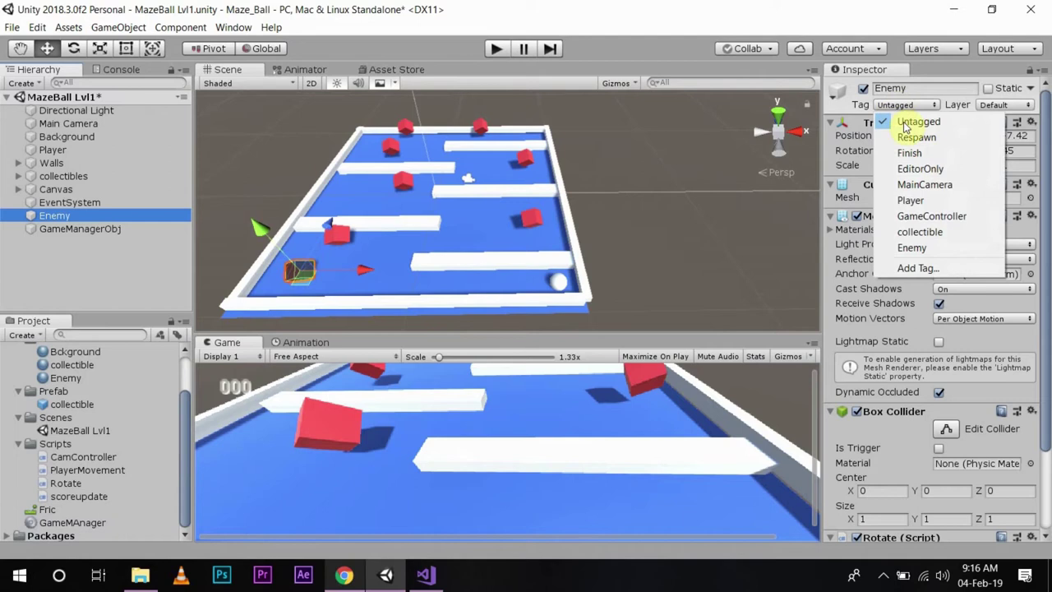
{"action": "left_click", "coordinate": [911, 271]}
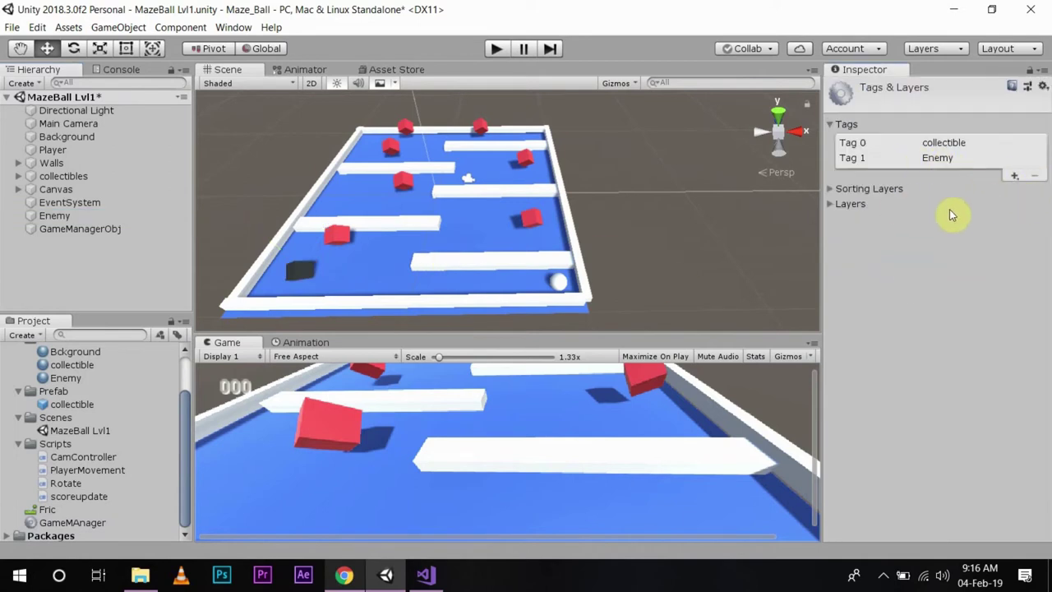
{"action": "left_click", "coordinate": [62, 217]}
{"action": "left_click", "coordinate": [924, 106]}
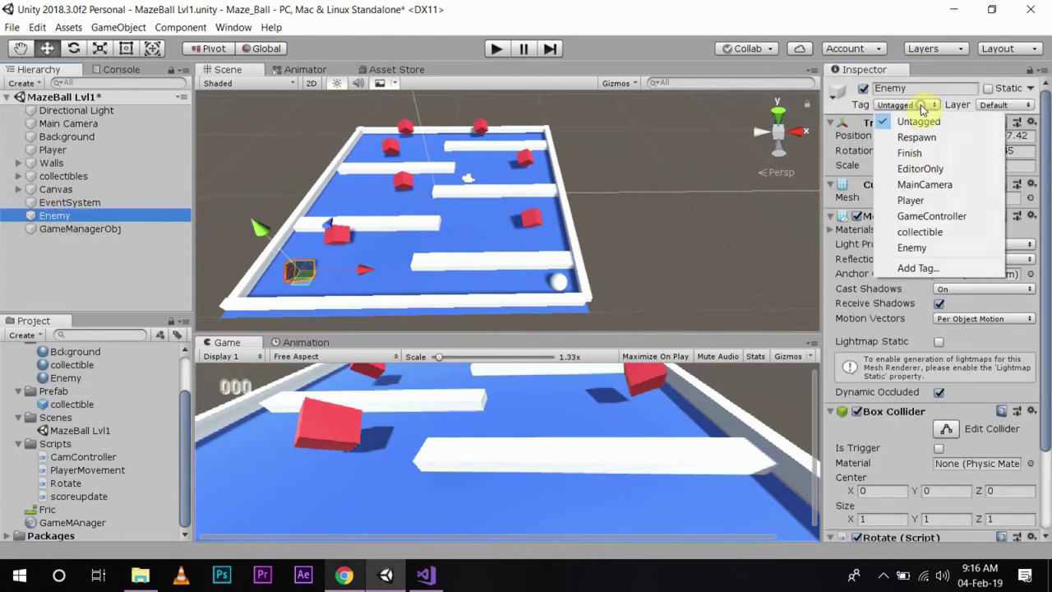
{"action": "left_click", "coordinate": [939, 245]}
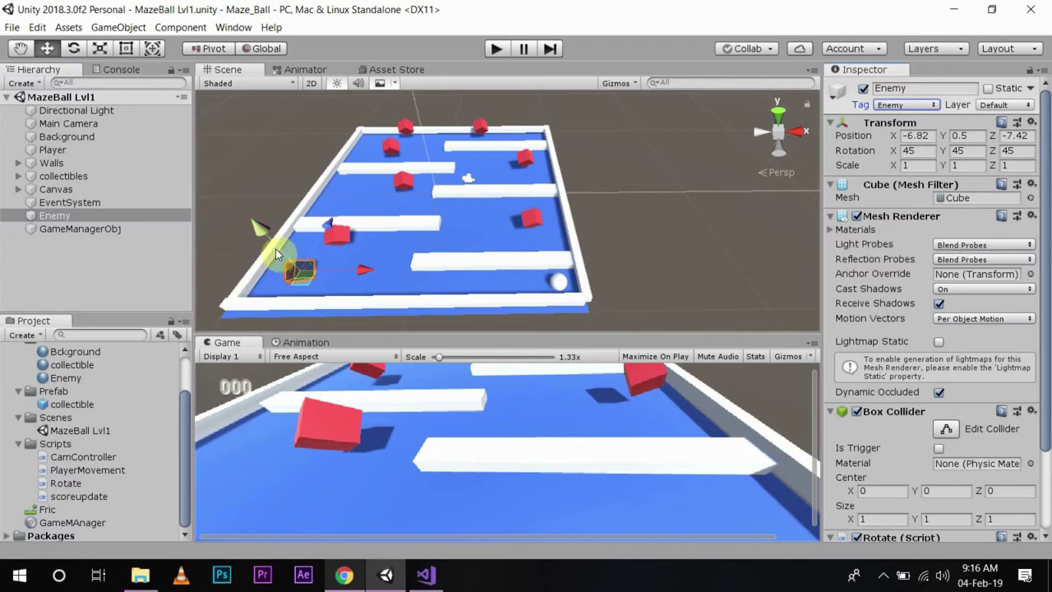
{"action": "scroll", "coordinate": [963, 395], "scroll_direction": "down", "scroll_amount": 4}
{"action": "scroll", "coordinate": [963, 394], "scroll_direction": "down", "scroll_amount": 2}
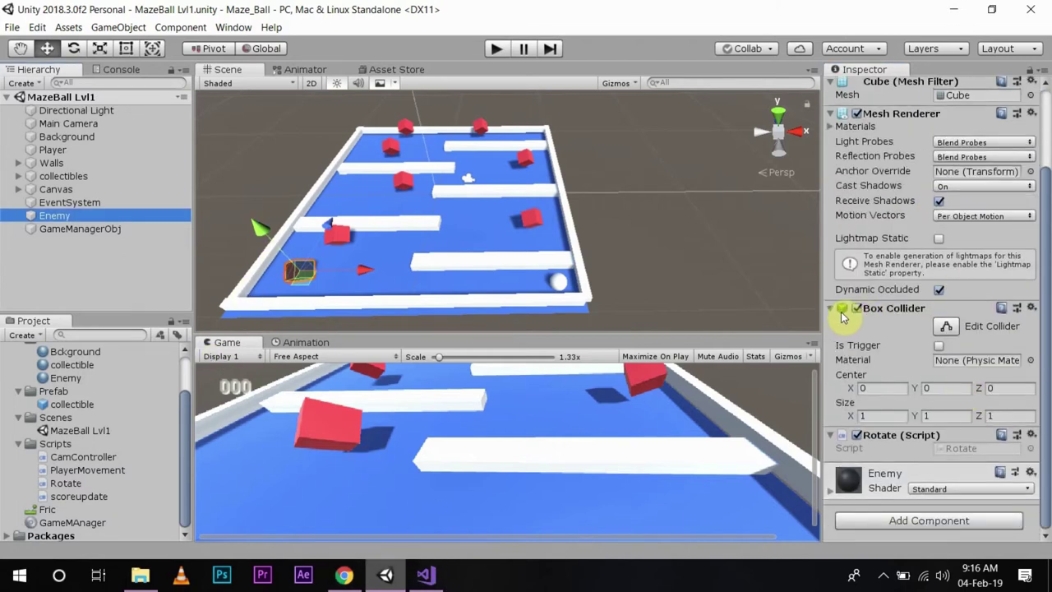
Tick Is Trigger on the Enemy's Box Collider and return to Visual Studio
{"action": "left_click", "coordinate": [939, 346]}
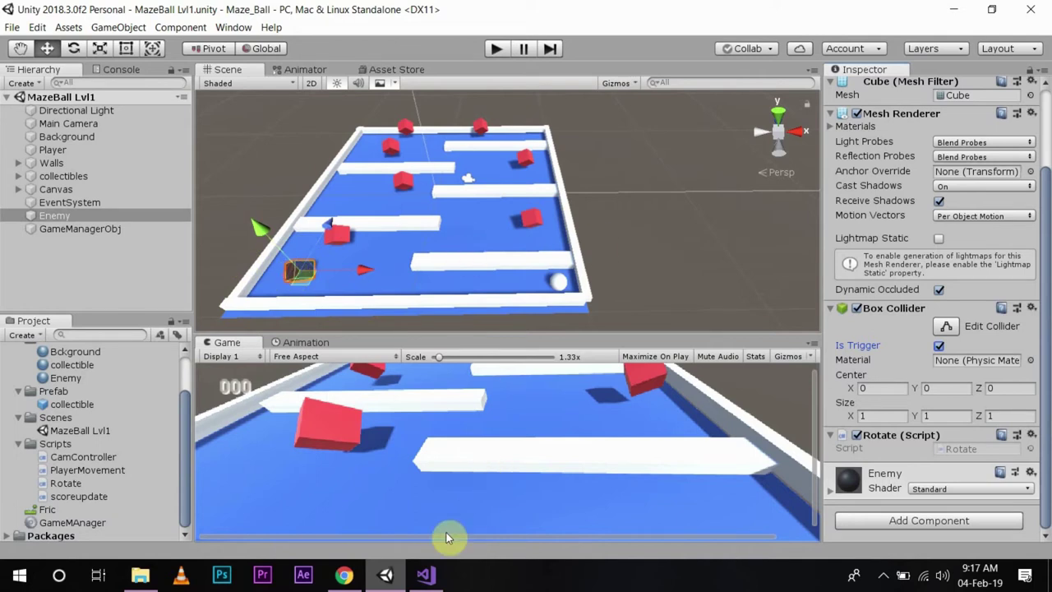
{"action": "left_click", "coordinate": [427, 572]}
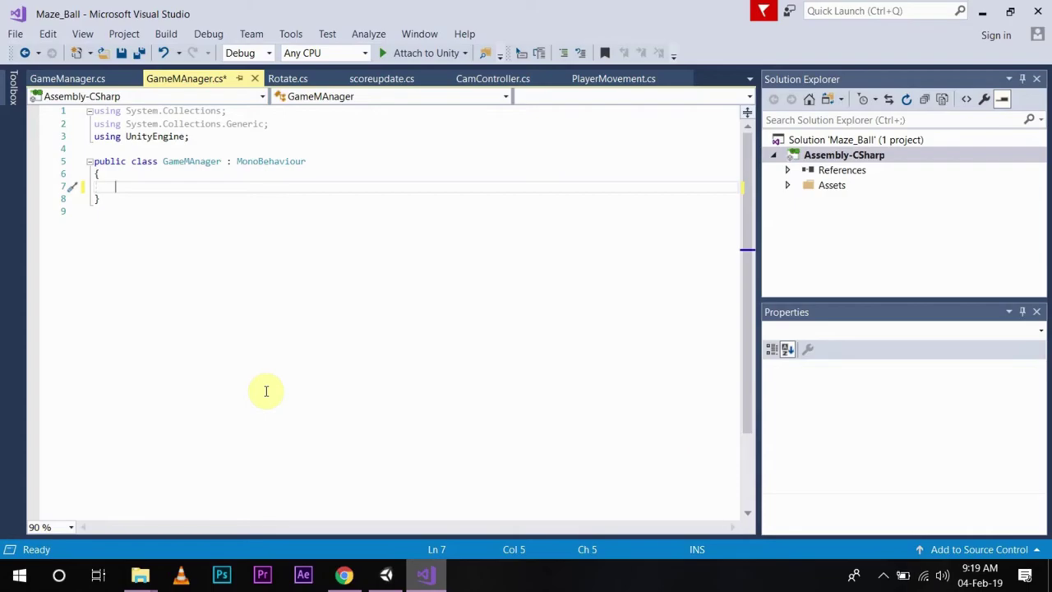
Declare public bool GameHasEnded = false; inside the GameMAnager class
{"action": "type", "text": "publ"}
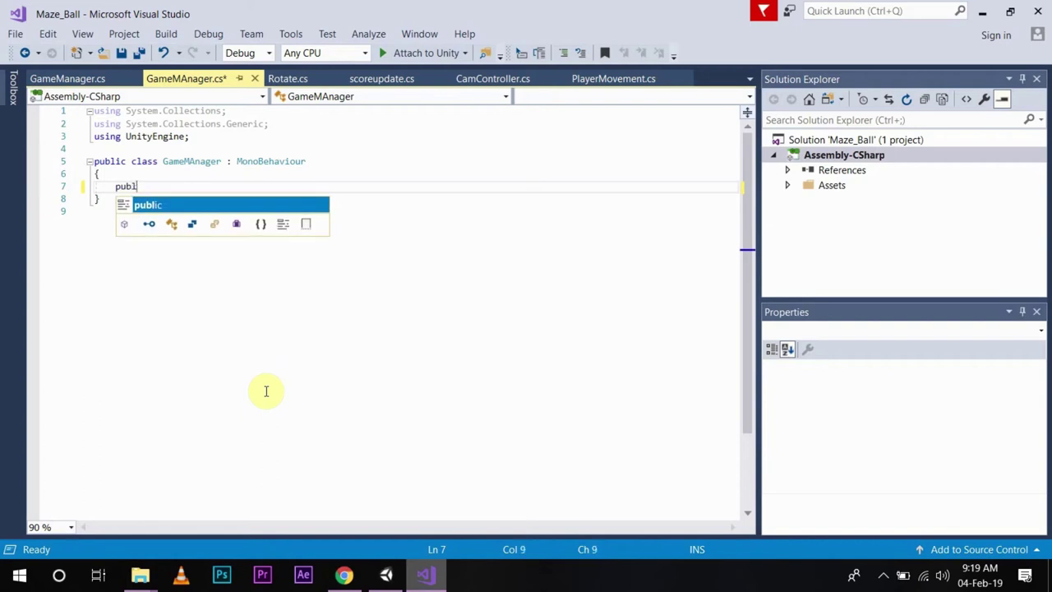
{"action": "type", "text": "ic boo"}
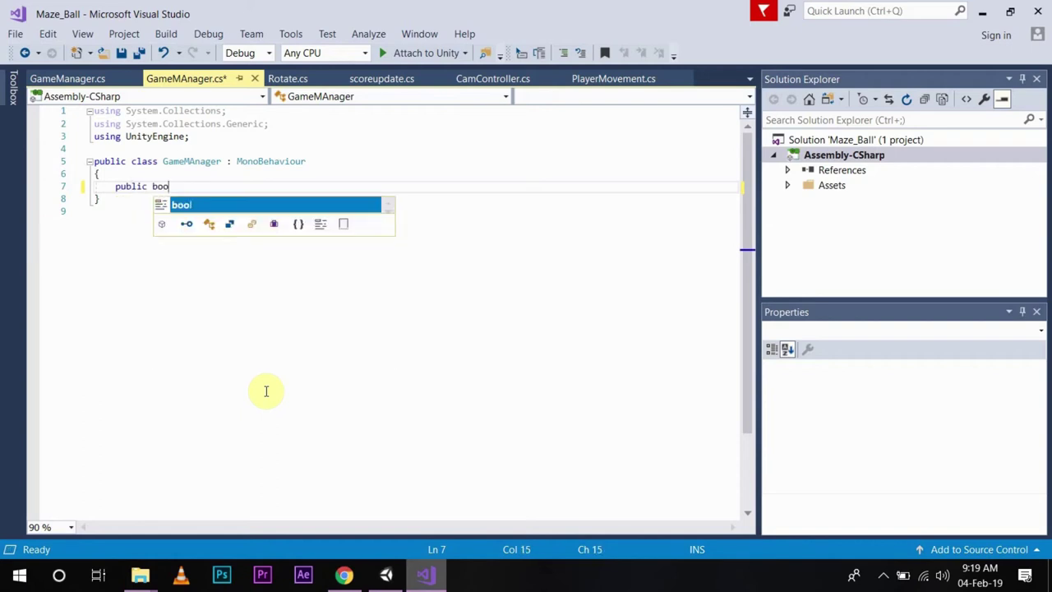
{"action": "type", "text": "l Game"}
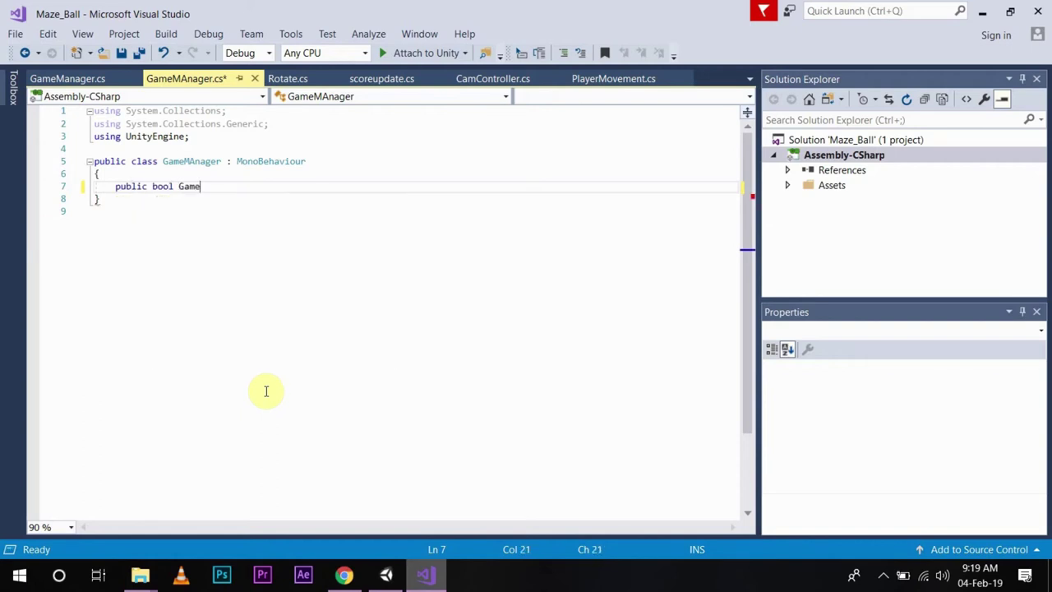
{"action": "type", "text": "Has"}
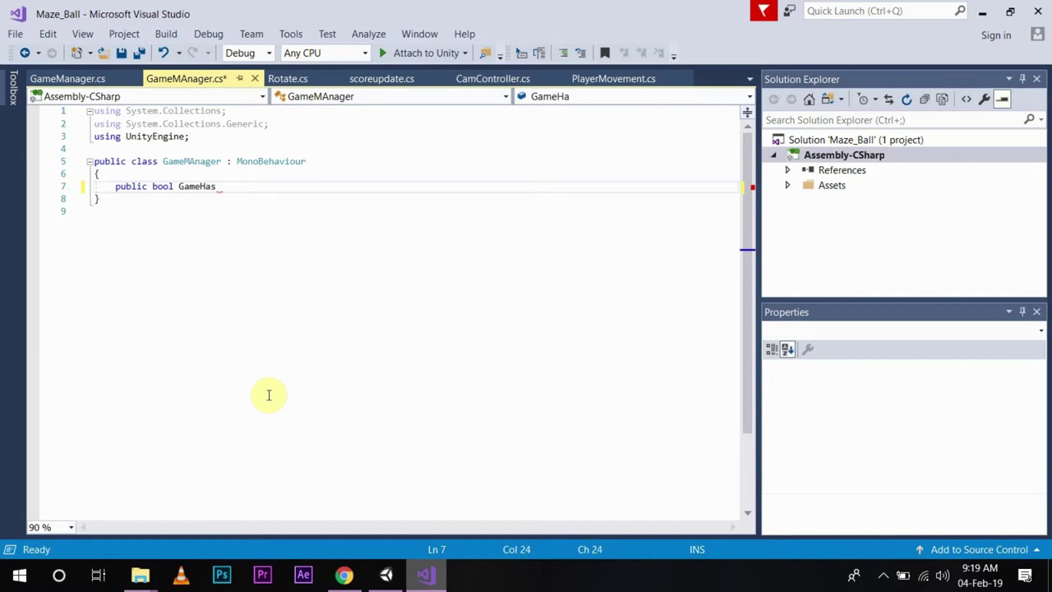
{"action": "type", "text": "Ended "}
{"action": "type", "text": "= fals"}
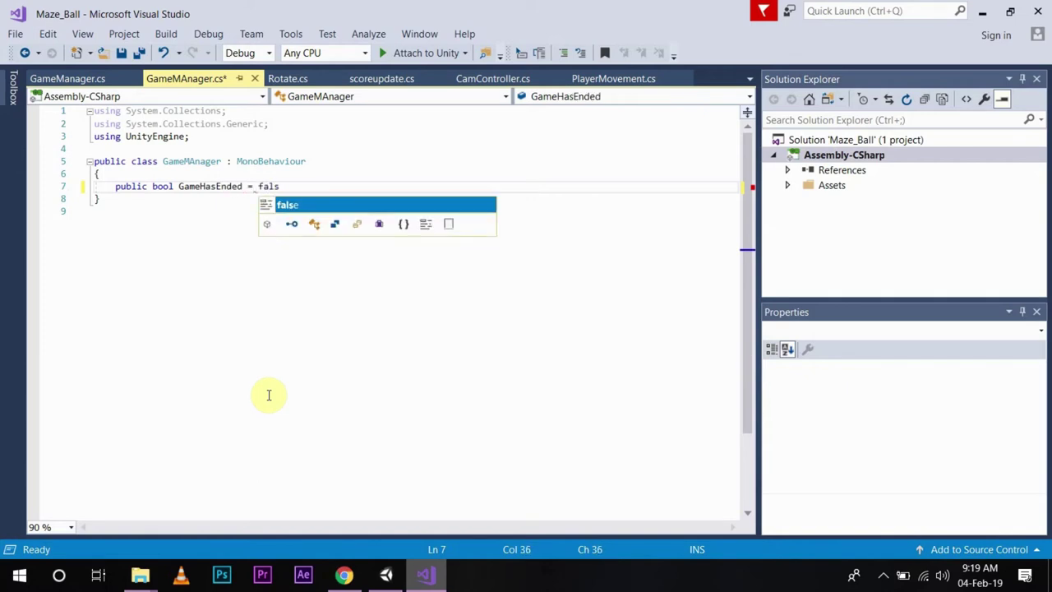
{"action": "type", "text": "e;"}
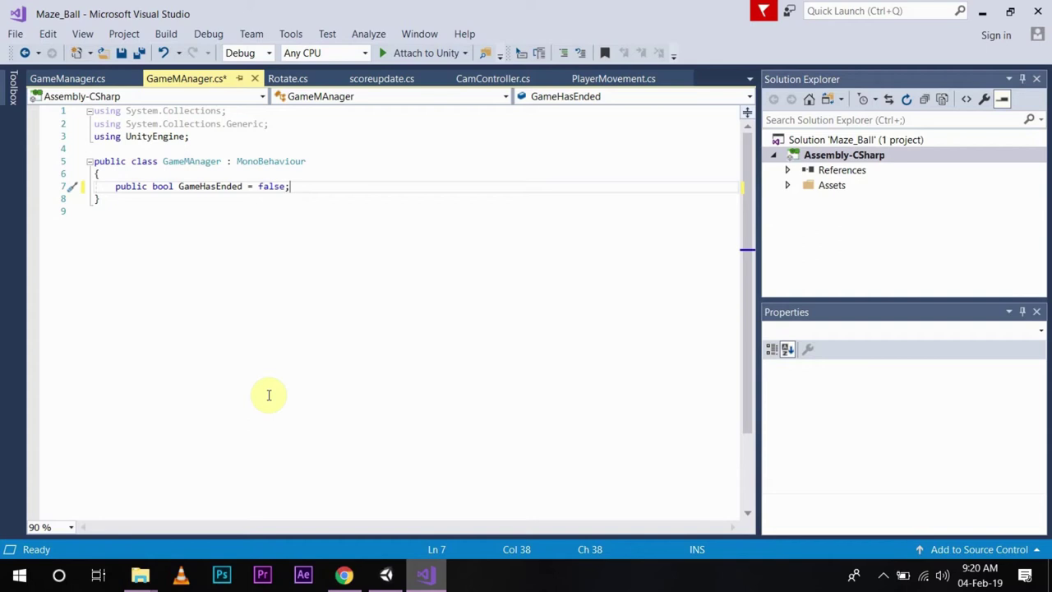
{"action": "key", "text": "Return"}
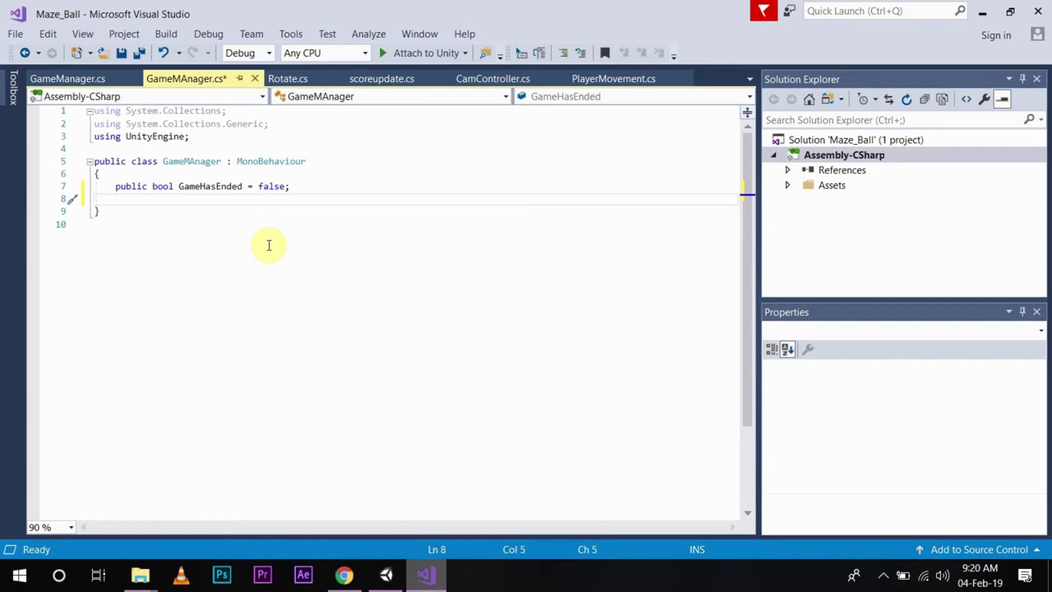
Add a public PlayerMovement movement; field followed by two blank lines
{"action": "type", "text": "public PlayerMovement"}
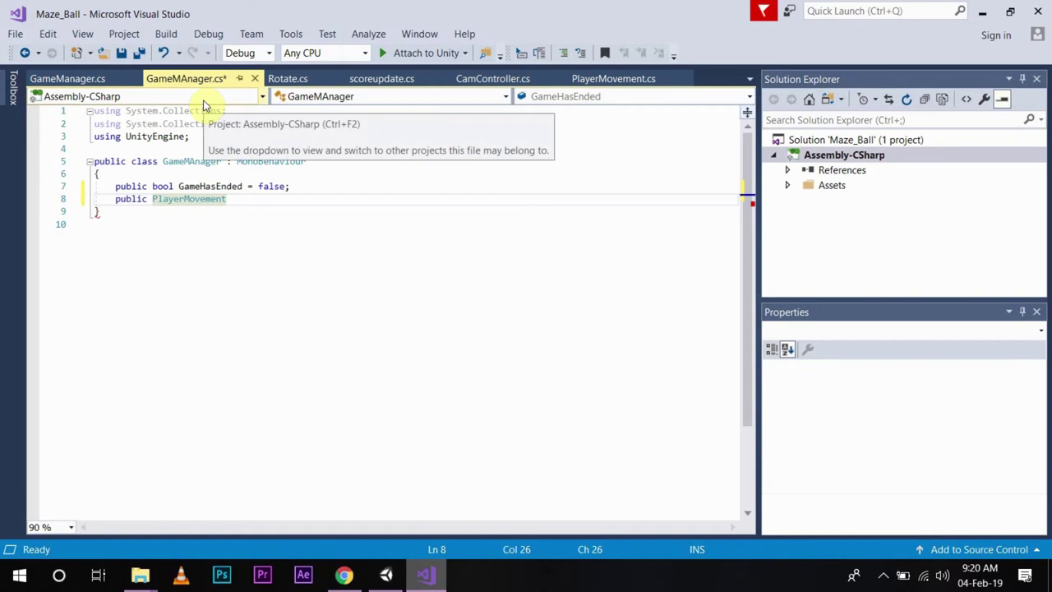
{"action": "type", "text": " Mo"}
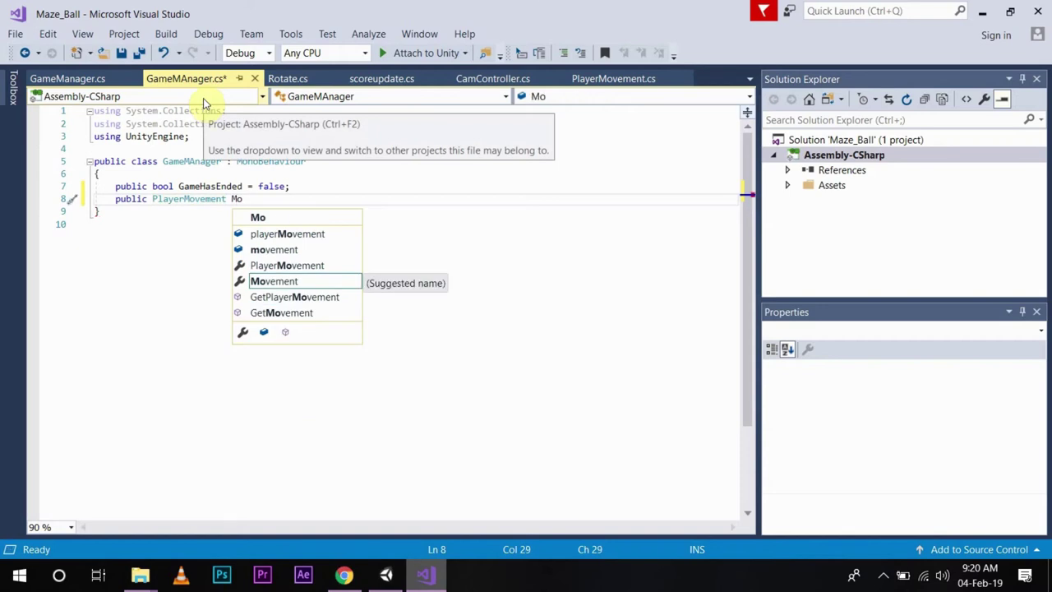
{"action": "key", "text": "Return"}
{"action": "key", "text": "ctrl+z"}
{"action": "key", "text": "ctrl+z"}
{"action": "key", "text": "ctrl+z"}
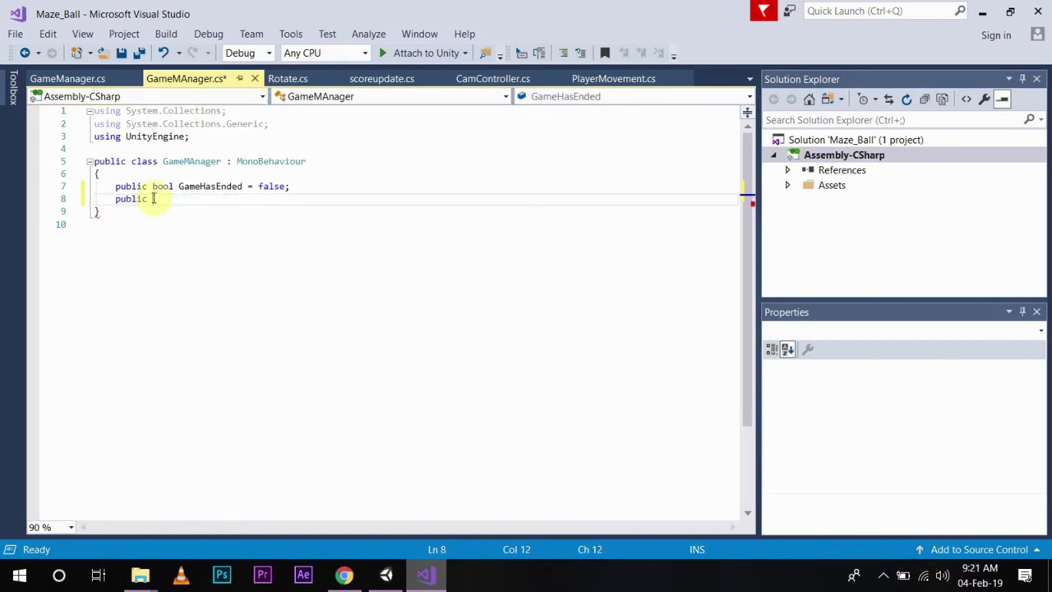
{"action": "key", "text": "ctrl+space"}
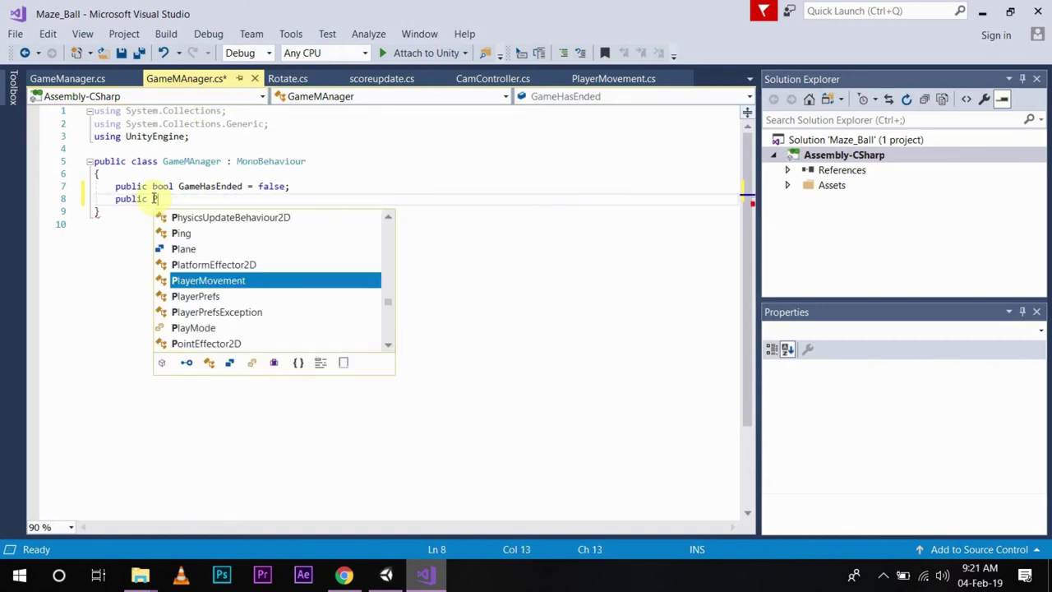
{"action": "type", "text": "Play"}
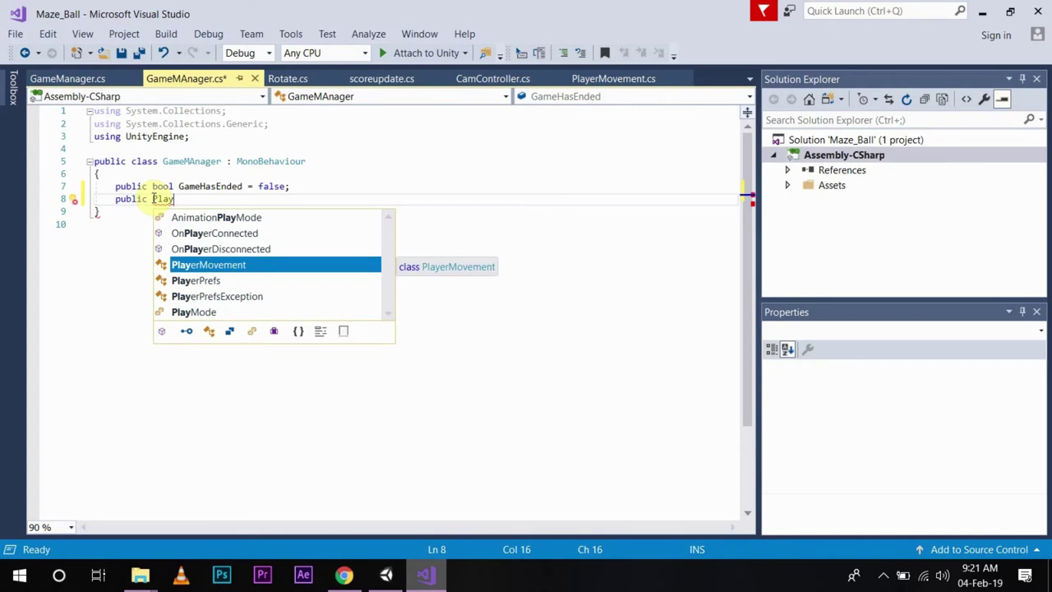
{"action": "key", "text": "Tab"}
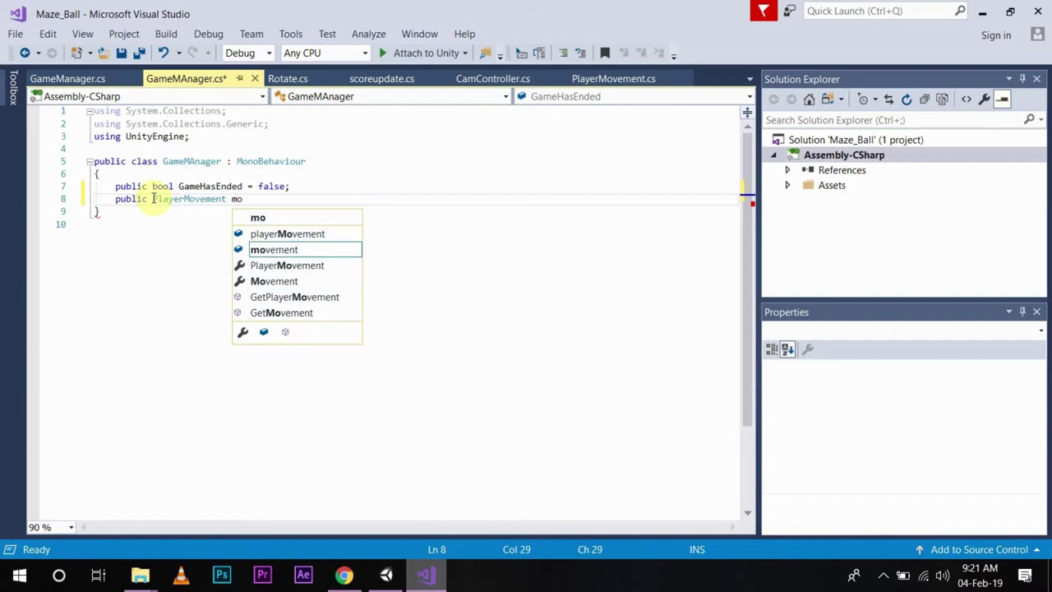
{"action": "type", "text": "move"}
{"action": "key", "text": "Tab"}
{"action": "type", "text": ";"}
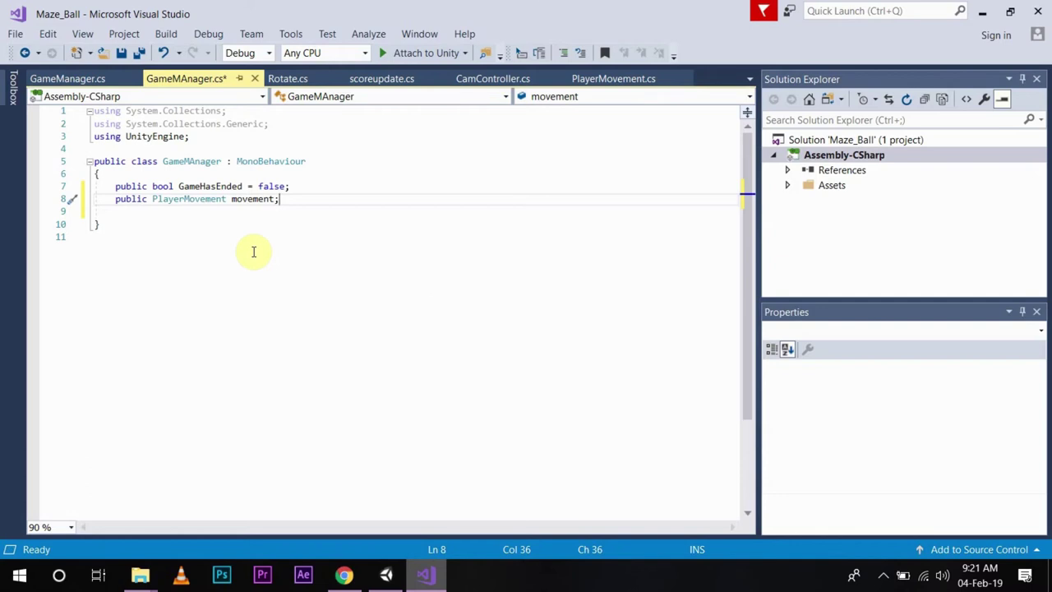
{"action": "key", "text": "Return"}
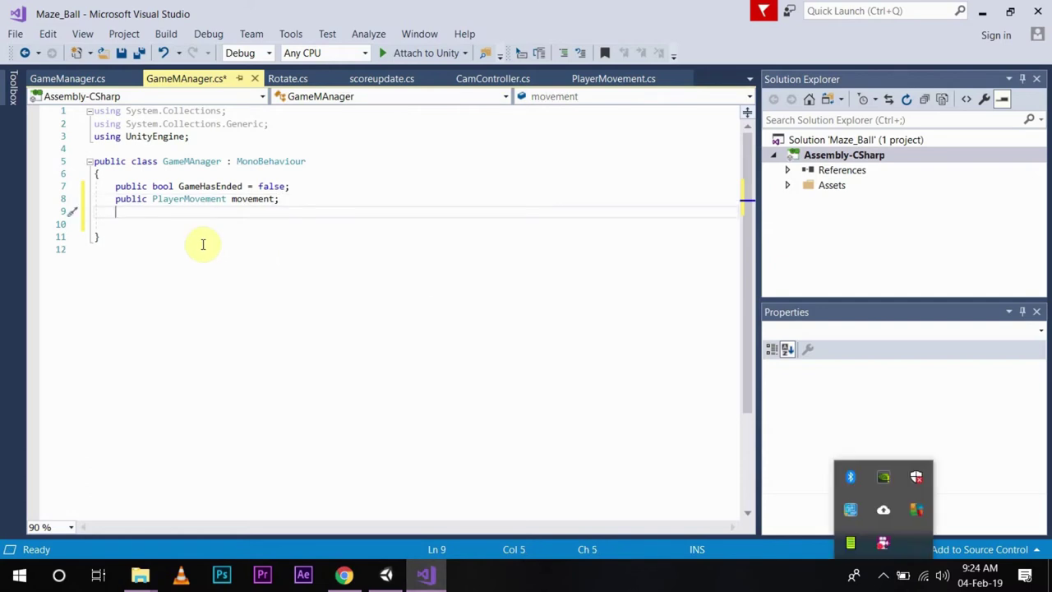
{"action": "key", "text": "Return"}
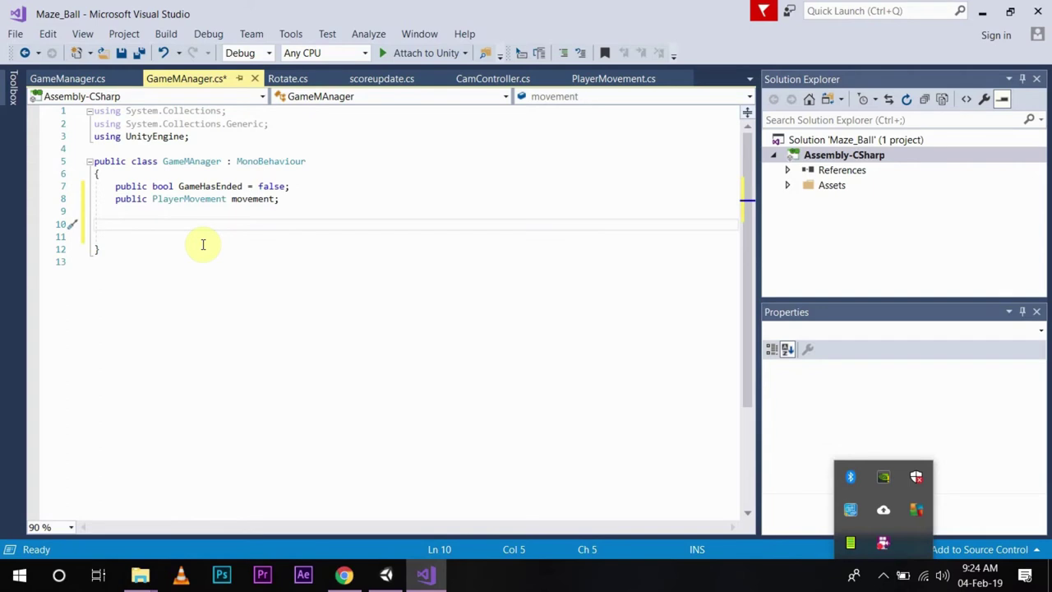
Write an empty public void EndGame() method and check the GameManager.cs reference
{"action": "type", "text": "public "}
{"action": "type", "text": "voi"}
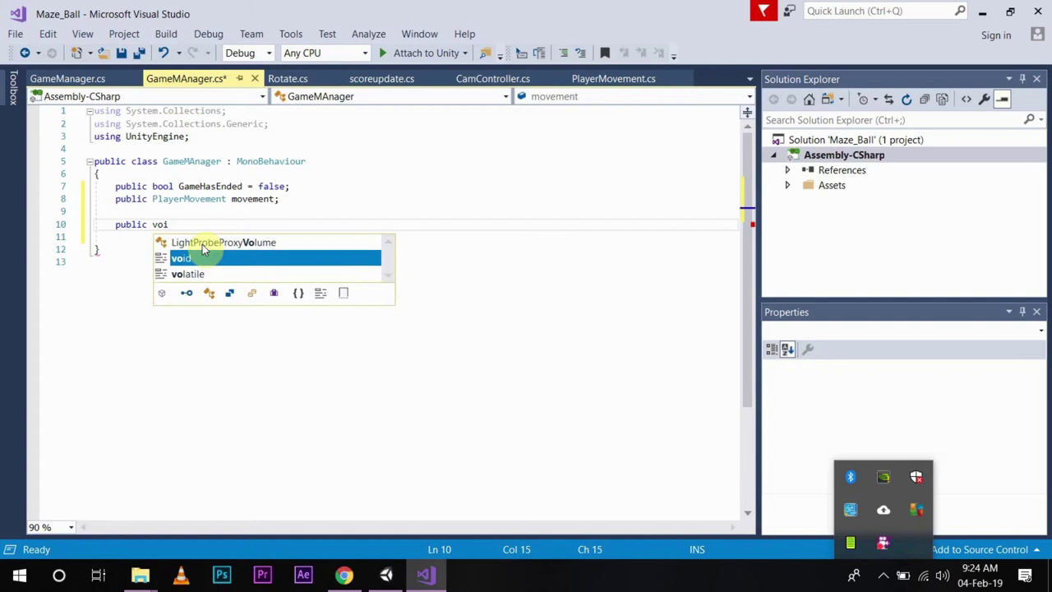
{"action": "type", "text": "d End"}
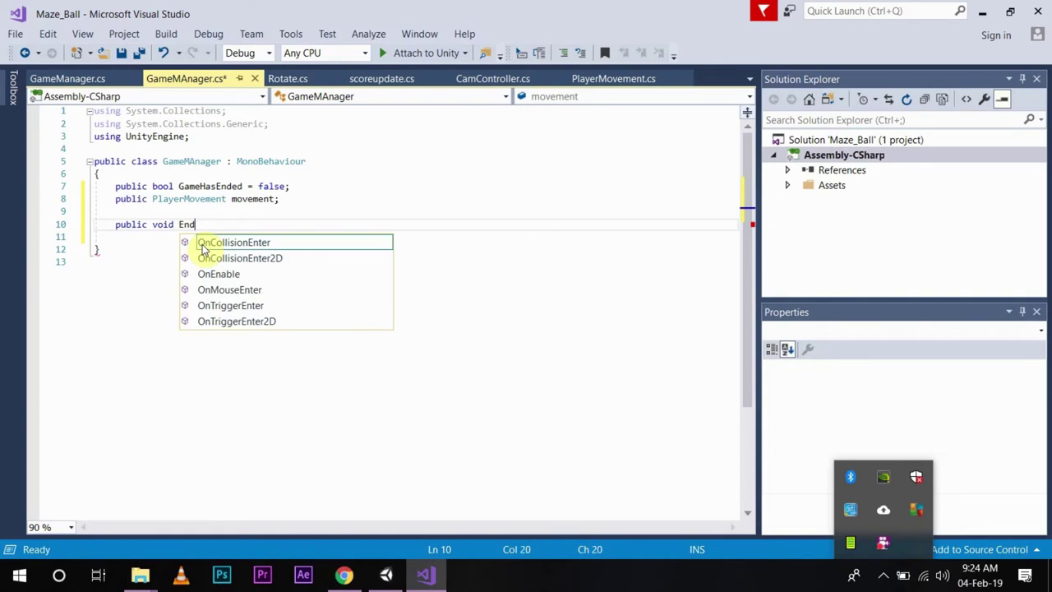
{"action": "type", "text": "Gm"}
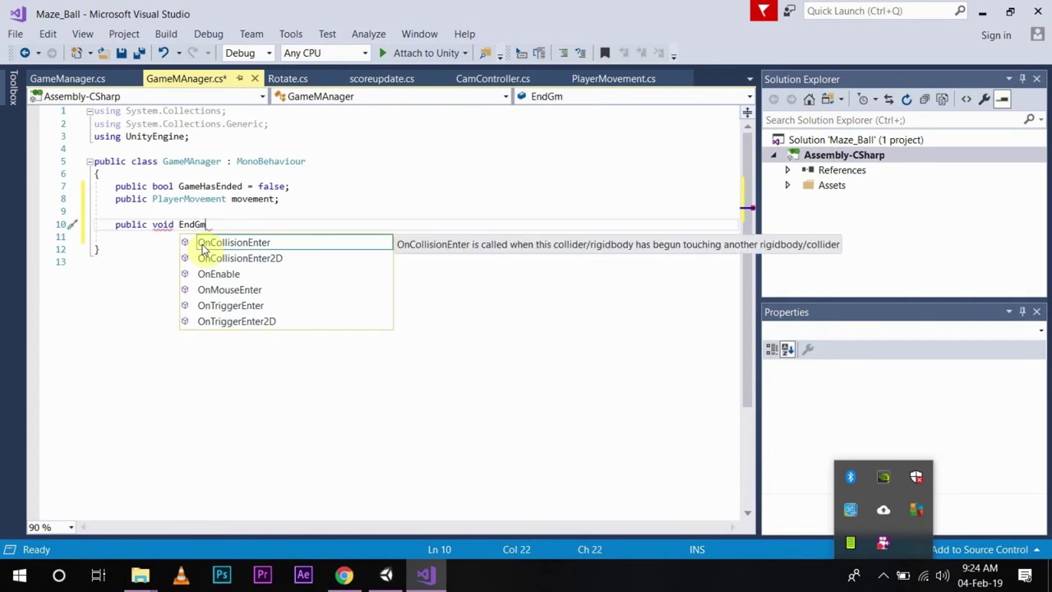
{"action": "key", "text": "BackSpace"}
{"action": "type", "text": "ae("}
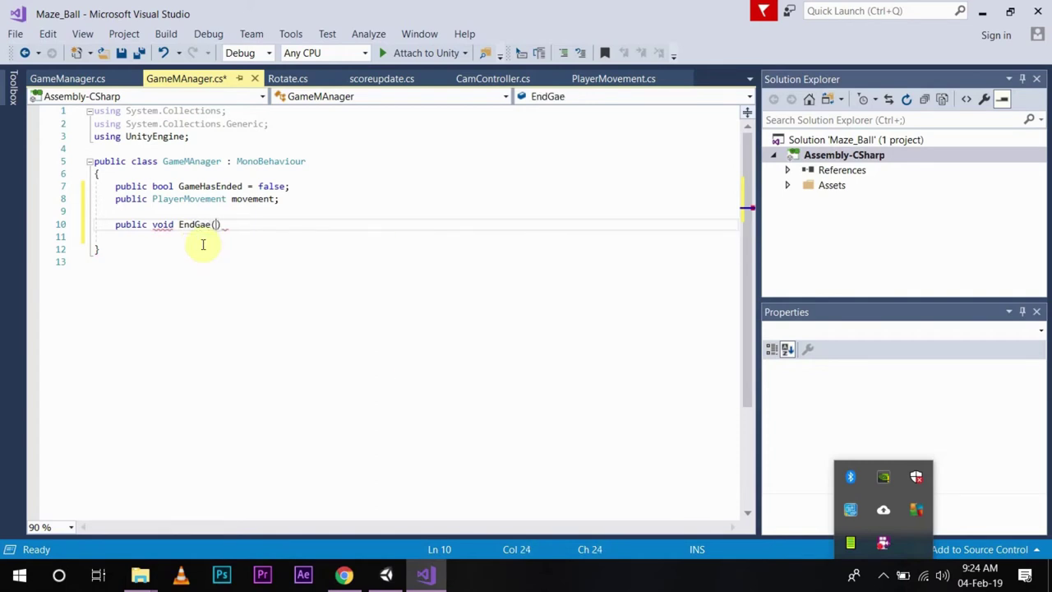
{"action": "type", "text": ")"}
{"action": "key", "text": "Return"}
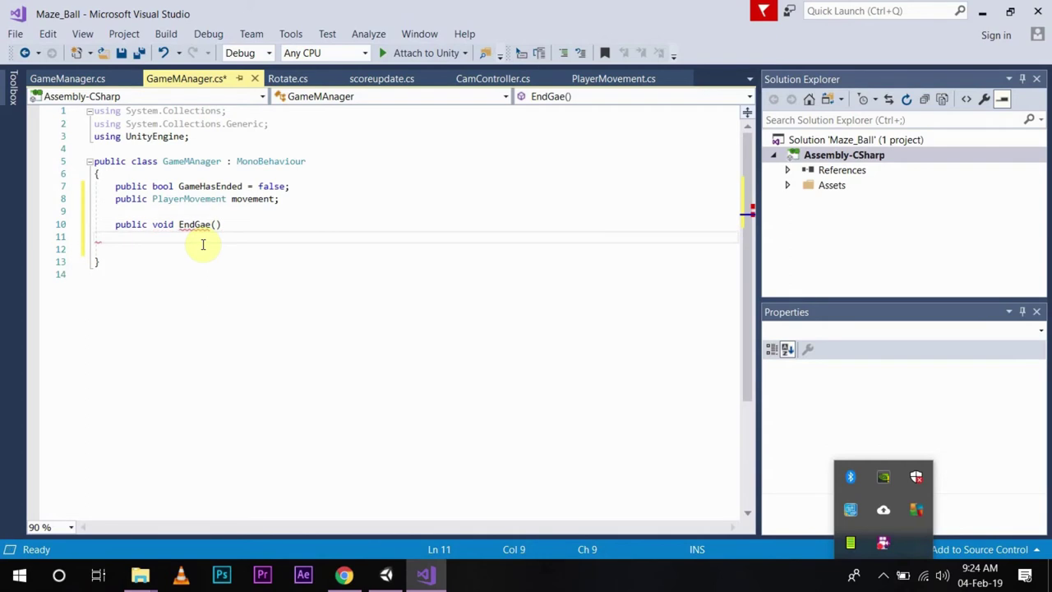
{"action": "type", "text": "{"}
{"action": "key", "text": "Return"}
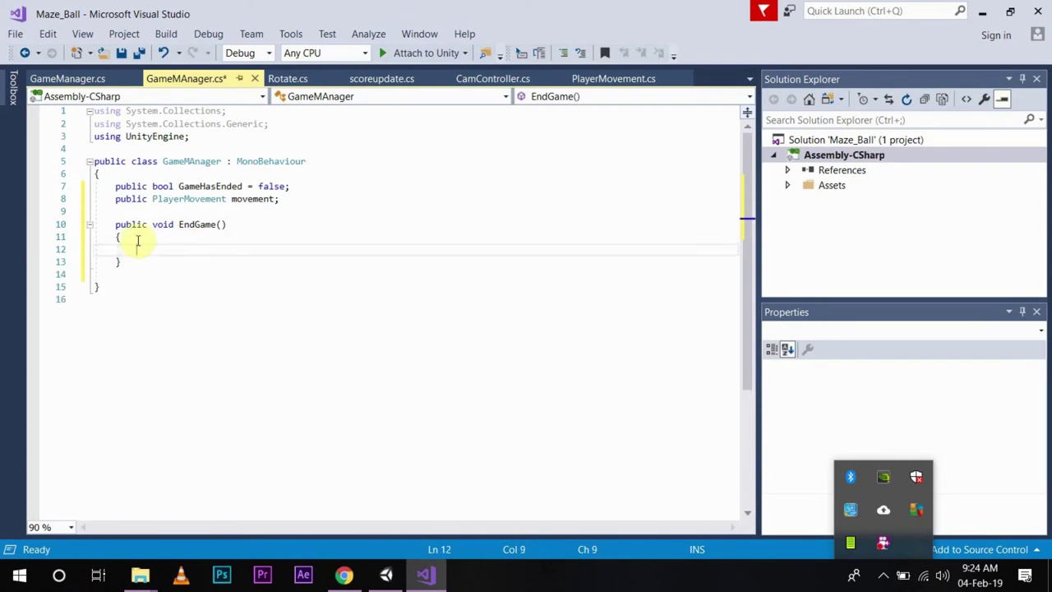
{"action": "left_click", "coordinate": [85, 78]}
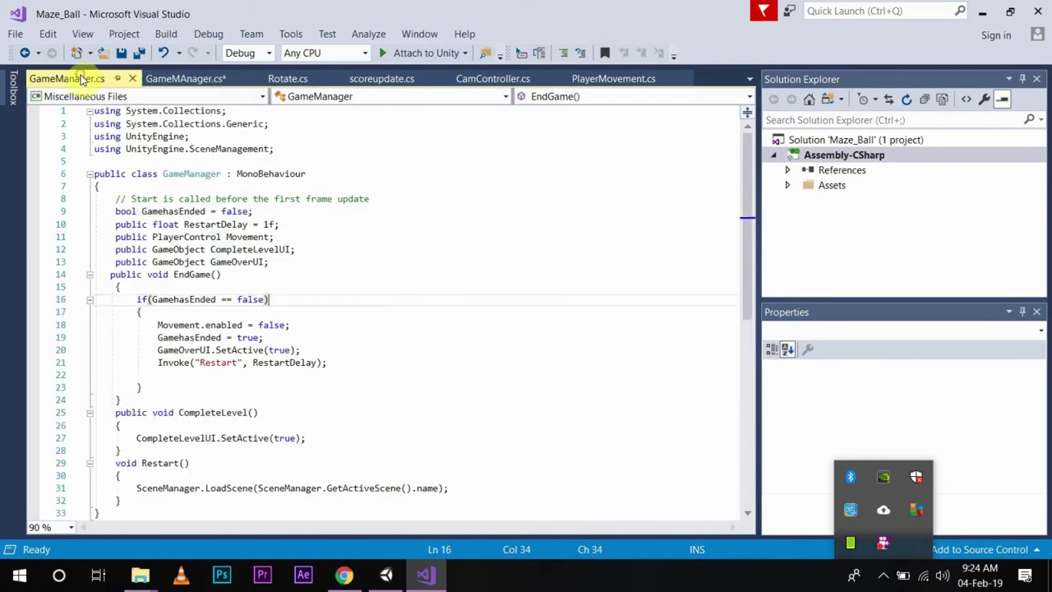
In EndGame, open an if (GameHasEnded == false) block
{"action": "left_click", "coordinate": [192, 80]}
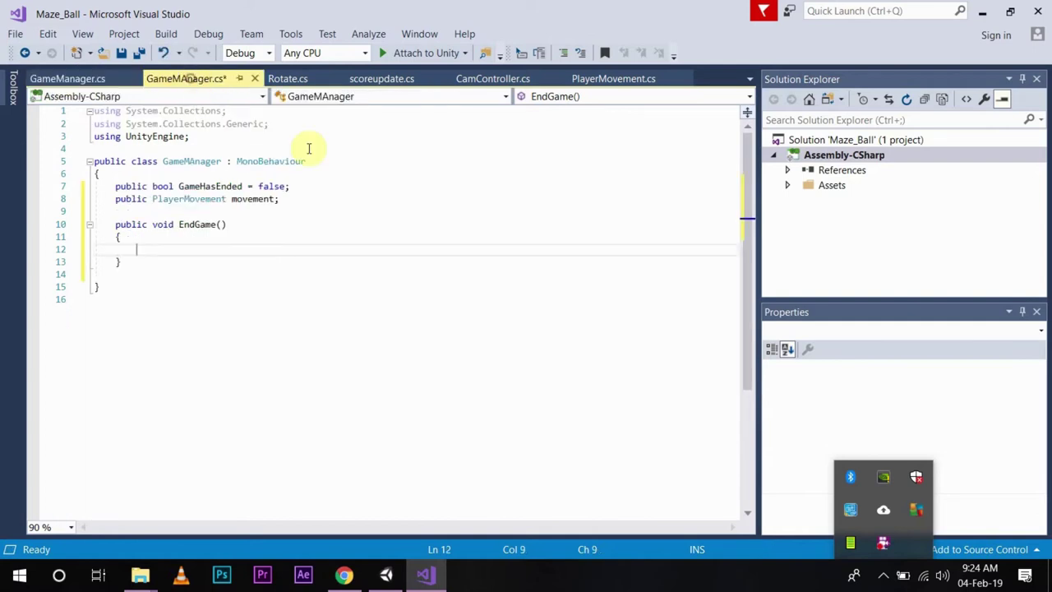
{"action": "type", "text": "i"}
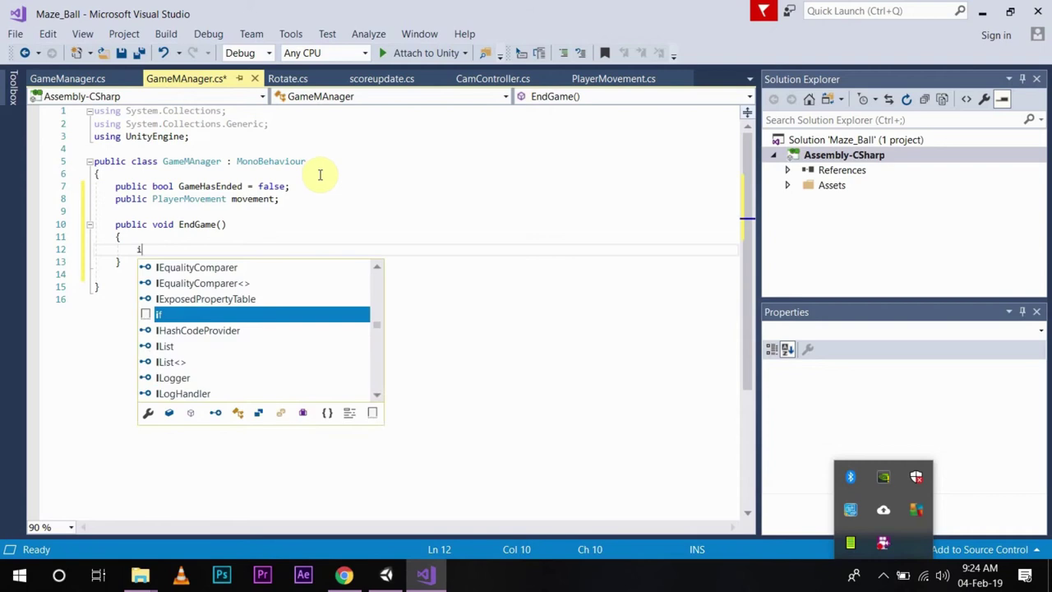
{"action": "type", "text": "f"}
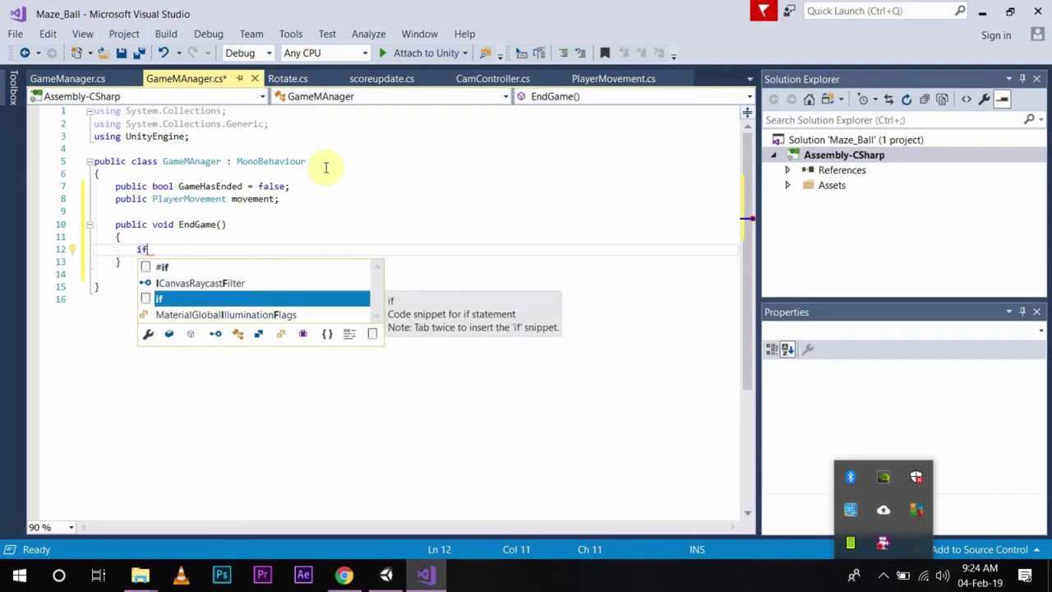
{"action": "type", "text": "("}
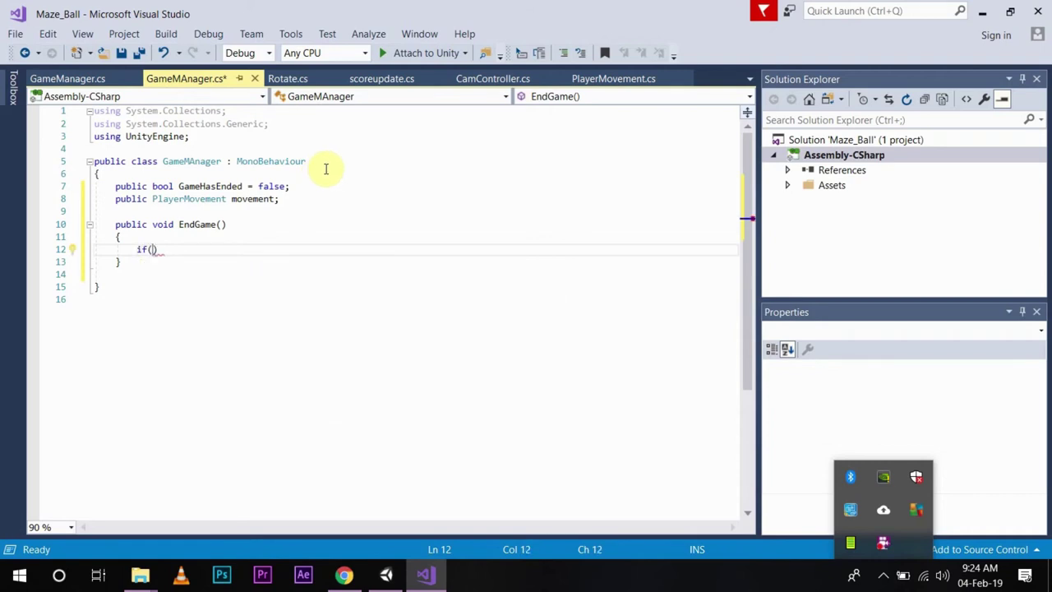
{"action": "type", "text": "Gam"}
{"action": "key", "text": "Tab"}
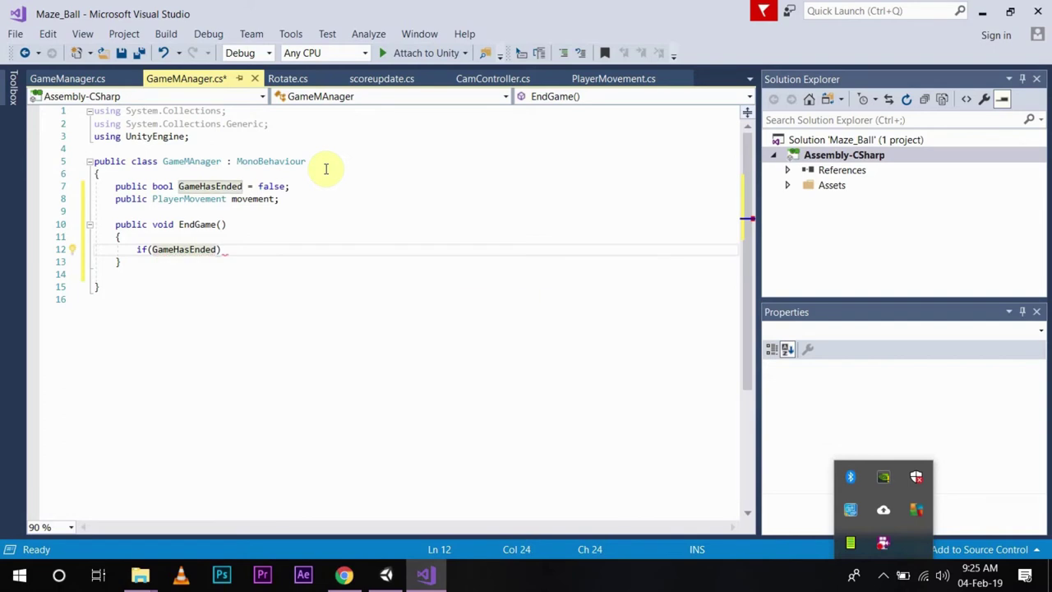
{"action": "type", "text": "=="}
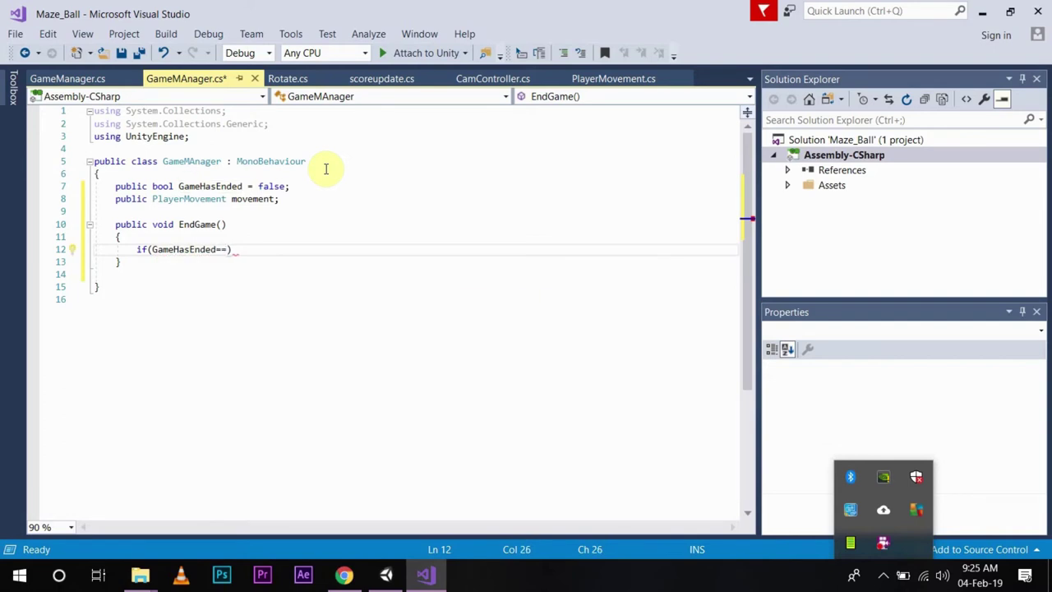
{"action": "type", "text": " false"}
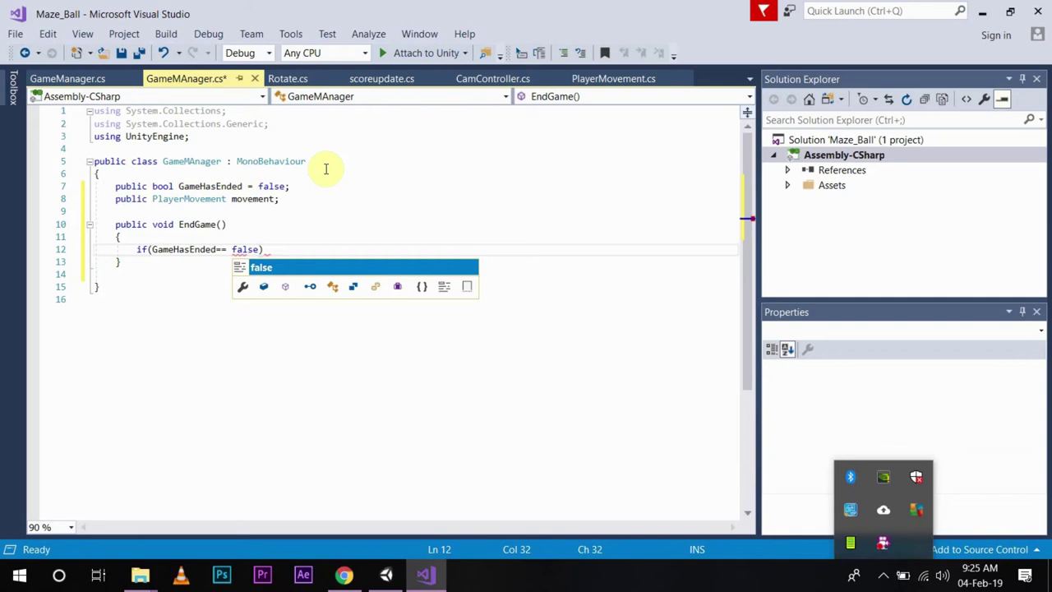
{"action": "type", "text": ")"}
{"action": "key", "text": "Return"}
{"action": "type", "text": "{"}
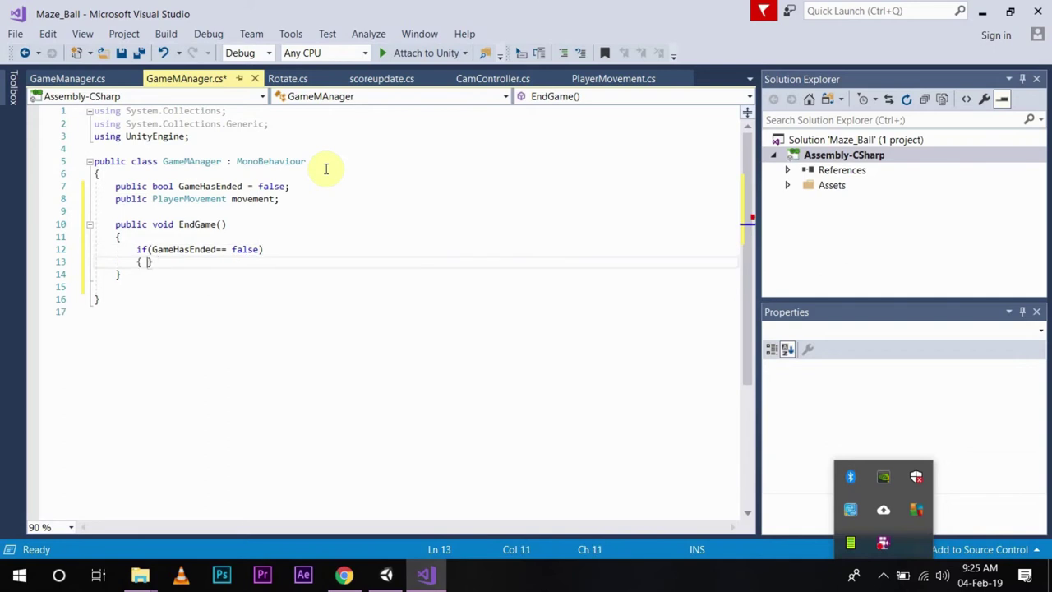
{"action": "key", "text": "Return"}
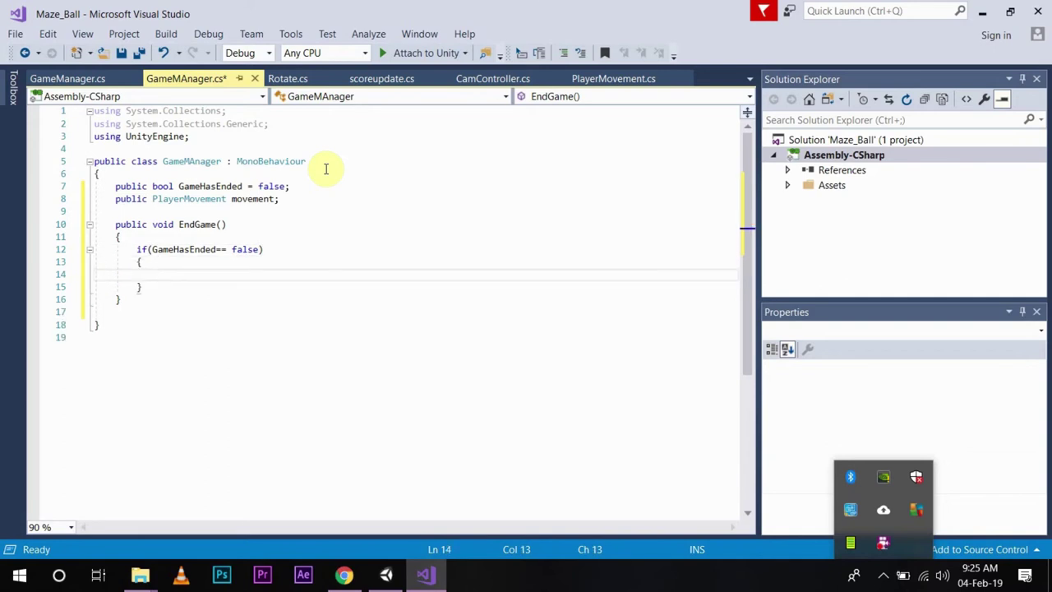
Disable player movement with movement.enabled = false; inside the if block
{"action": "type", "text": "movement"}
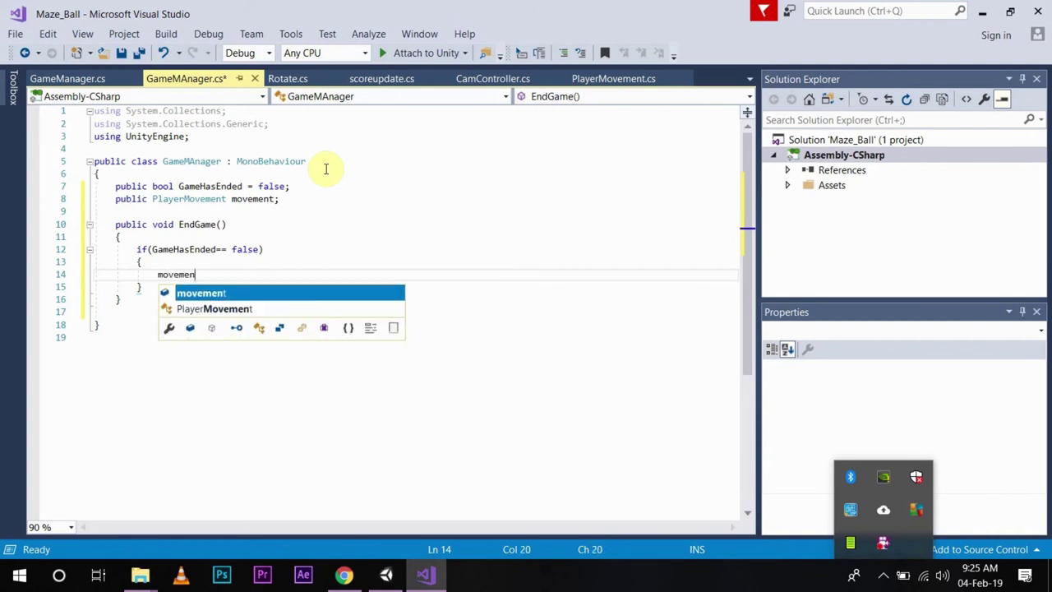
{"action": "key", "text": "Escape"}
{"action": "type", "text": ".e"}
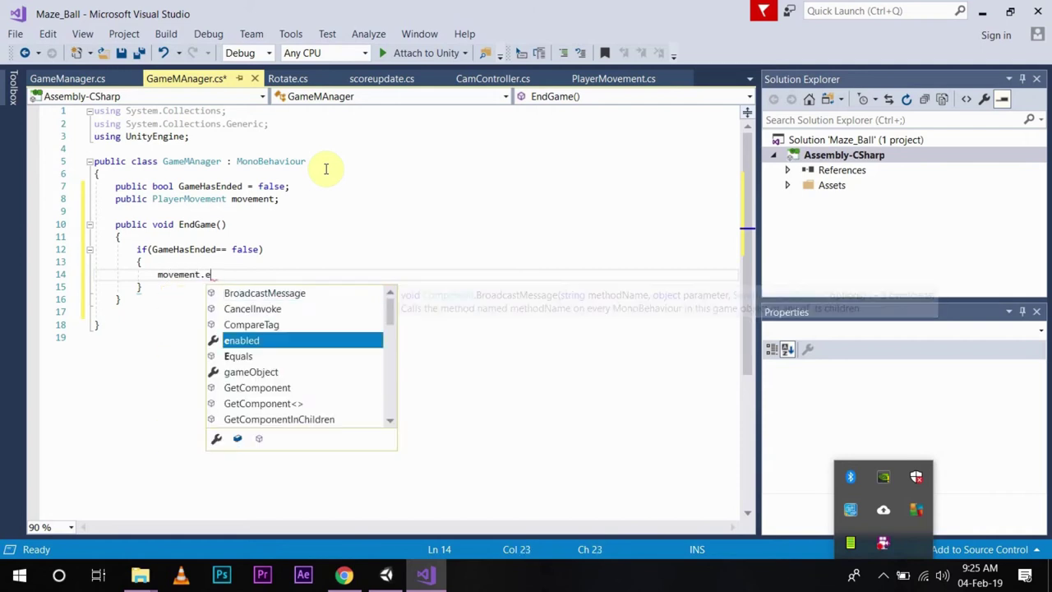
{"action": "type", "text": "nab"}
{"action": "key", "text": "Tab"}
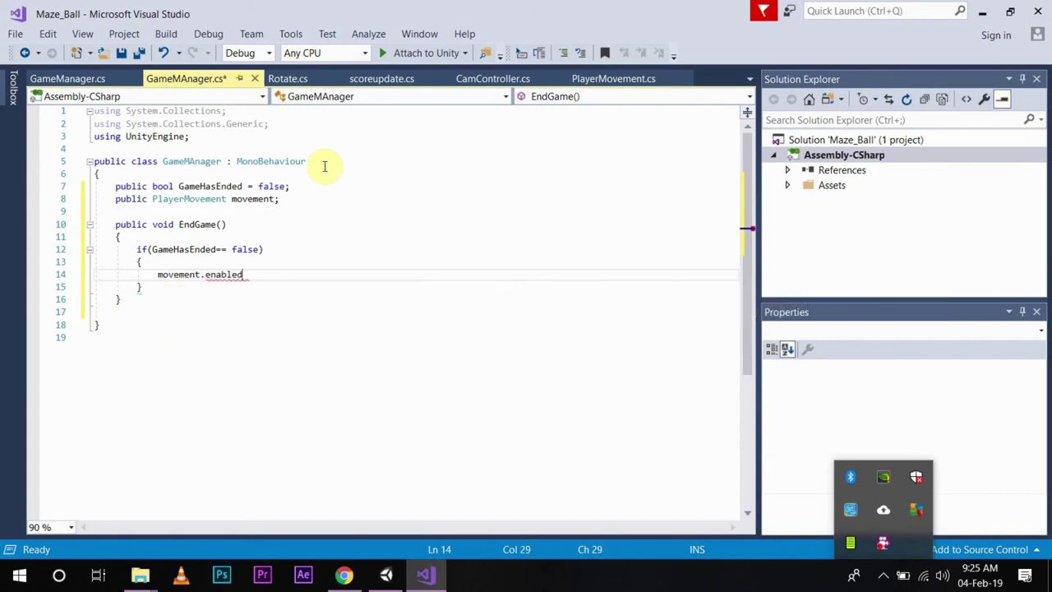
{"action": "type", "text": " ="}
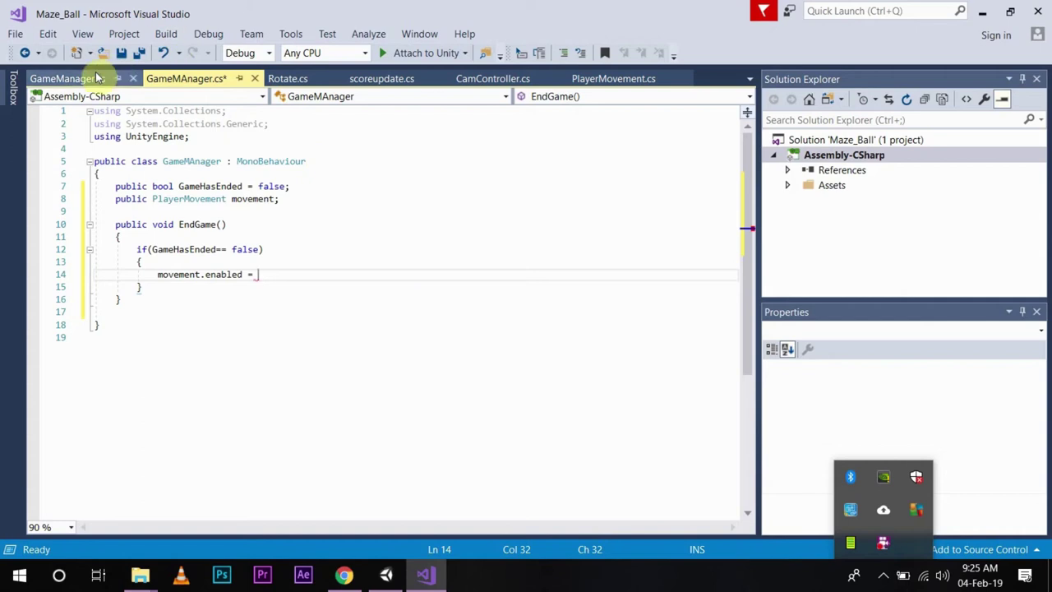
{"action": "left_click", "coordinate": [122, 77]}
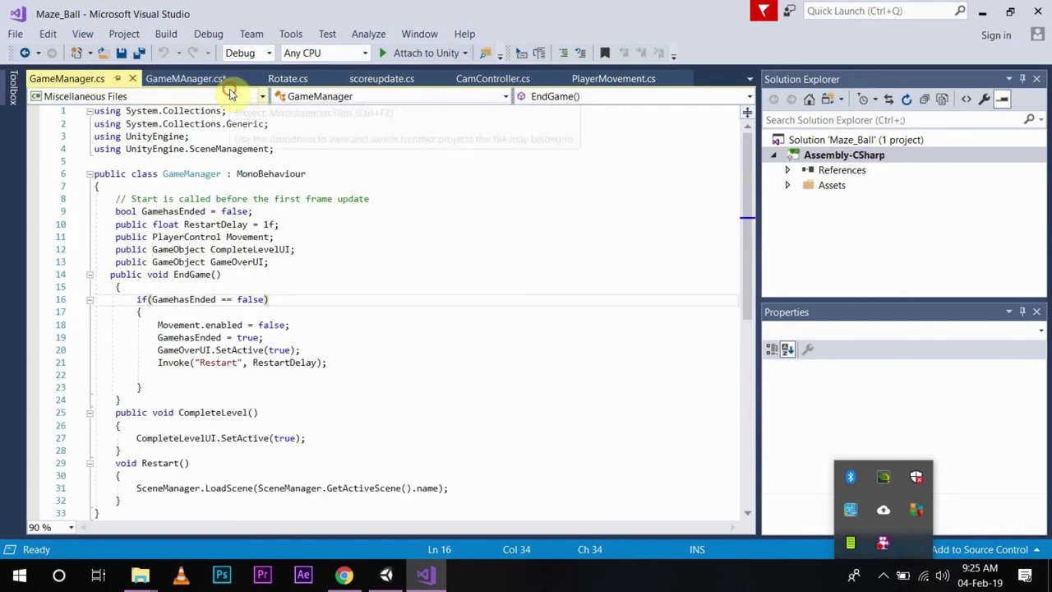
{"action": "left_click", "coordinate": [187, 79]}
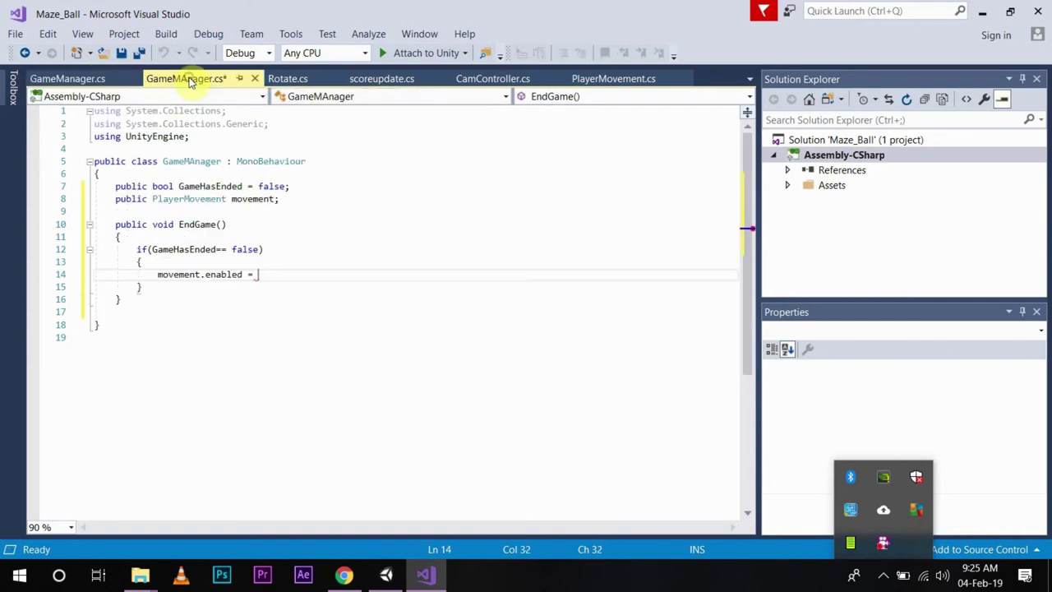
{"action": "type", "text": "fals"}
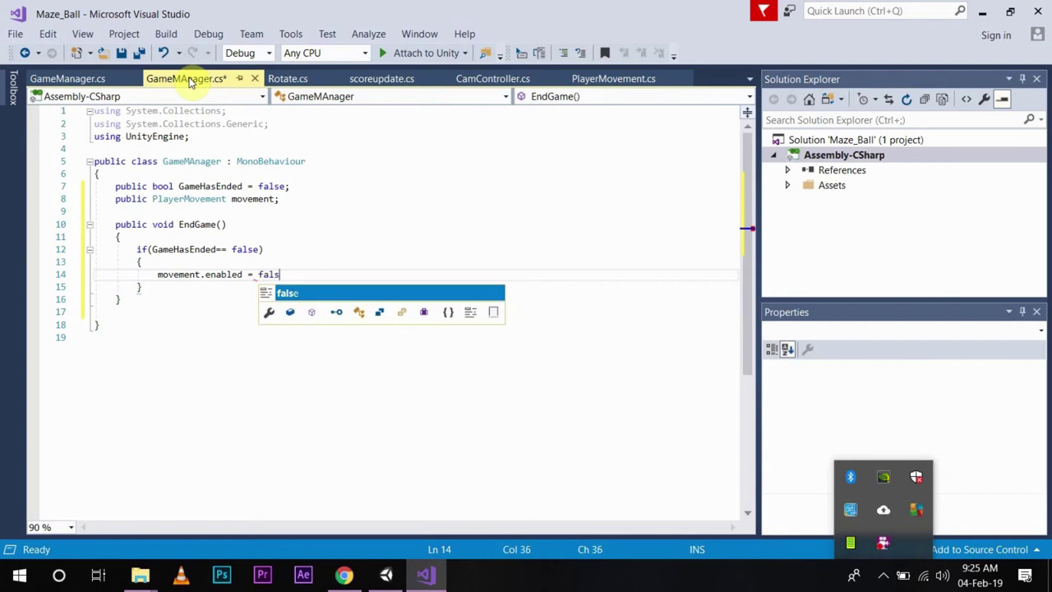
{"action": "type", "text": "e;"}
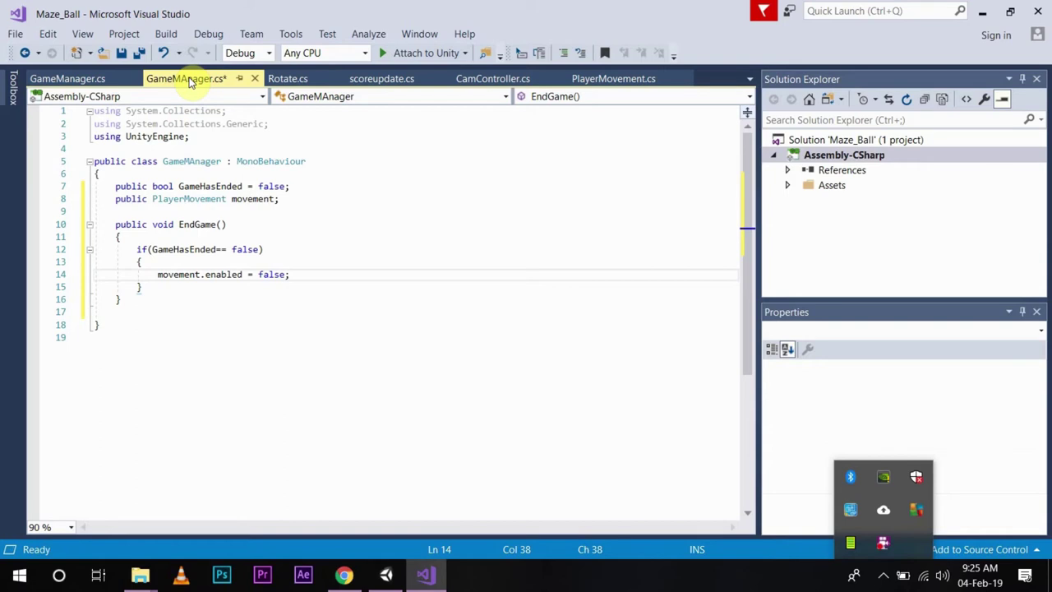
{"action": "key", "text": "Return"}
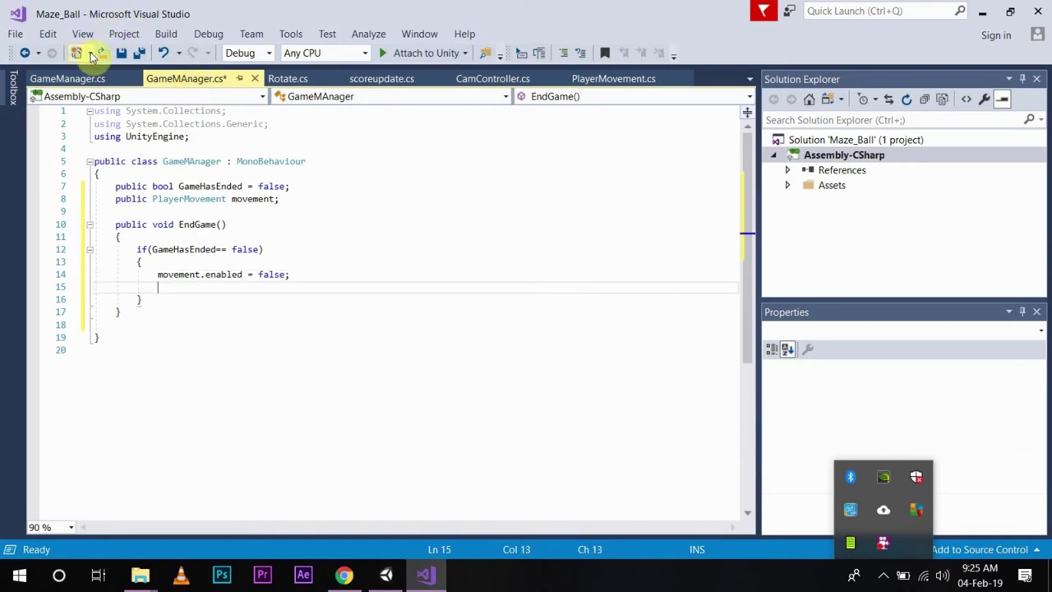
Set GameHasEnded = true; on the next line, comparing against GameManager.cs
{"action": "left_click", "coordinate": [90, 79]}
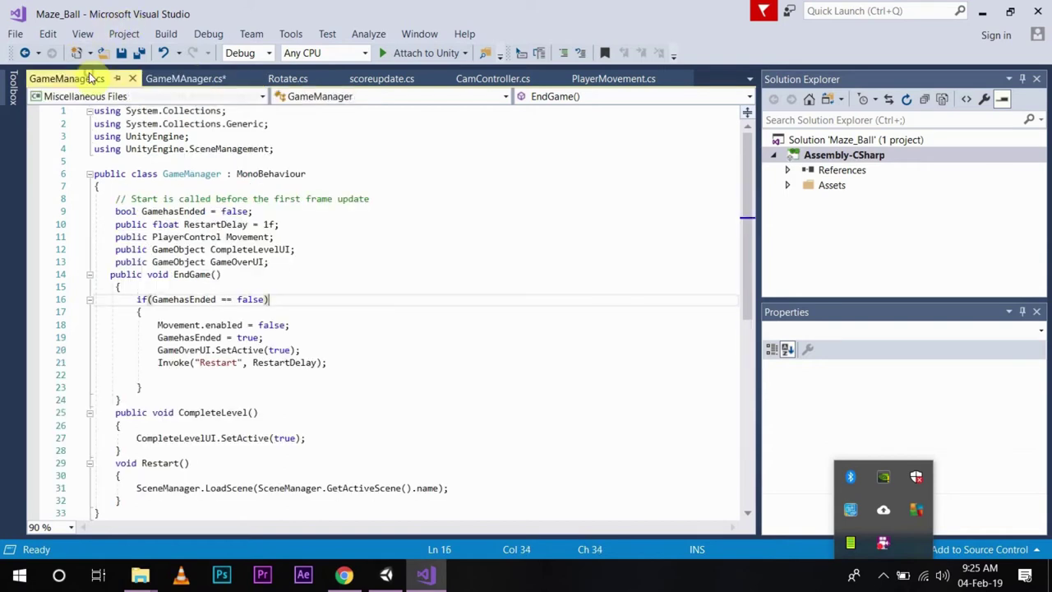
{"action": "left_click", "coordinate": [179, 78]}
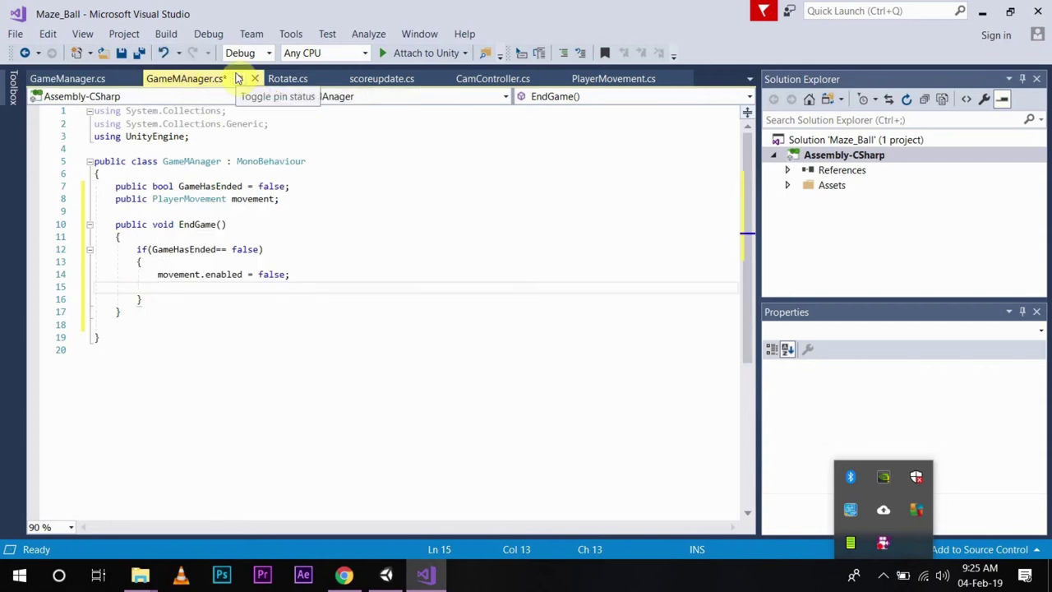
{"action": "type", "text": "Game"}
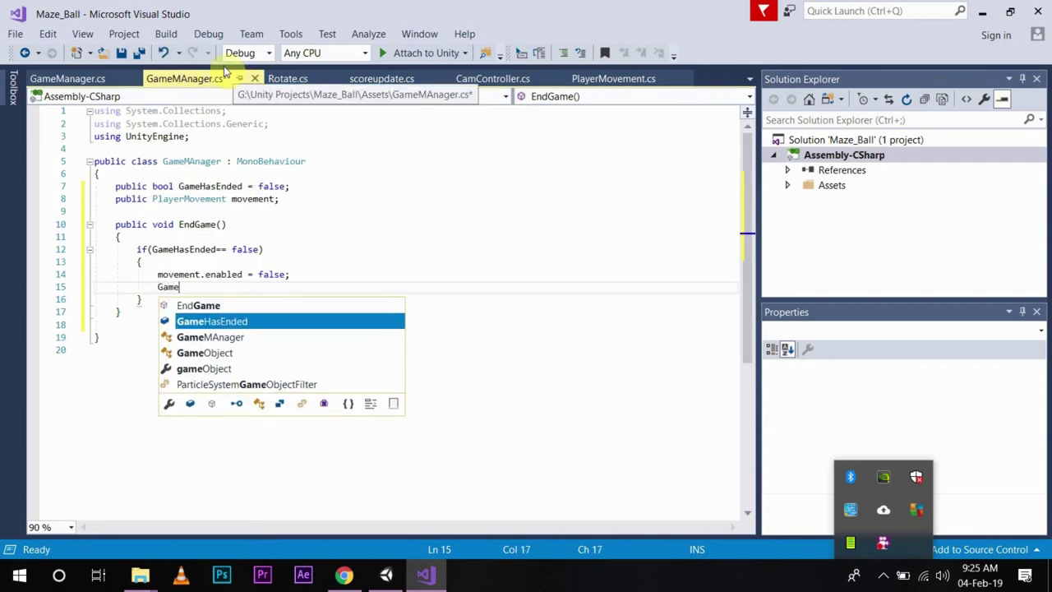
{"action": "key", "text": "Tab"}
{"action": "type", "text": "= "}
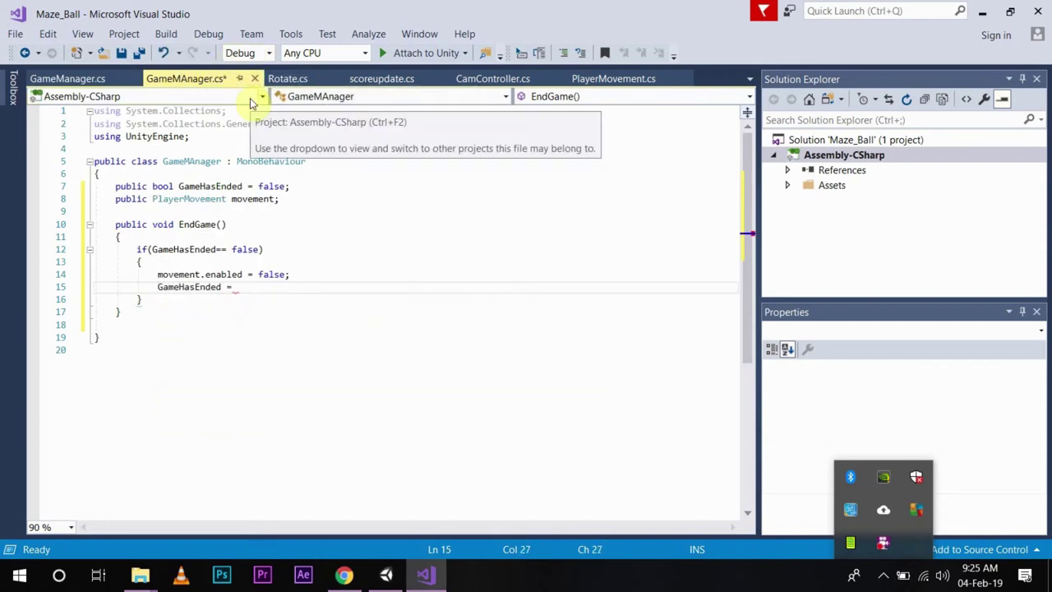
{"action": "type", "text": "tr"}
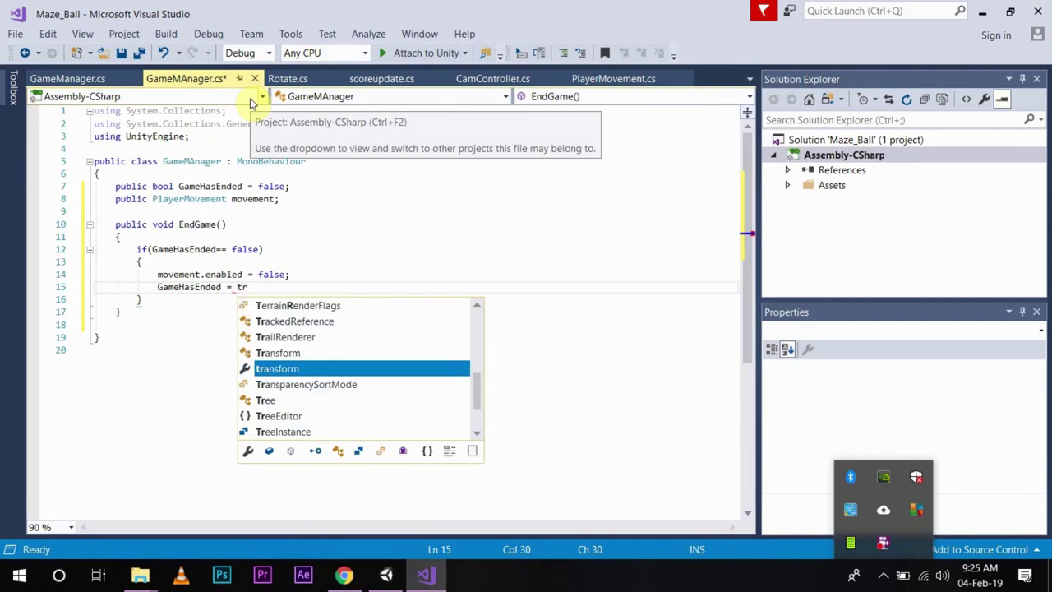
{"action": "type", "text": "ue"}
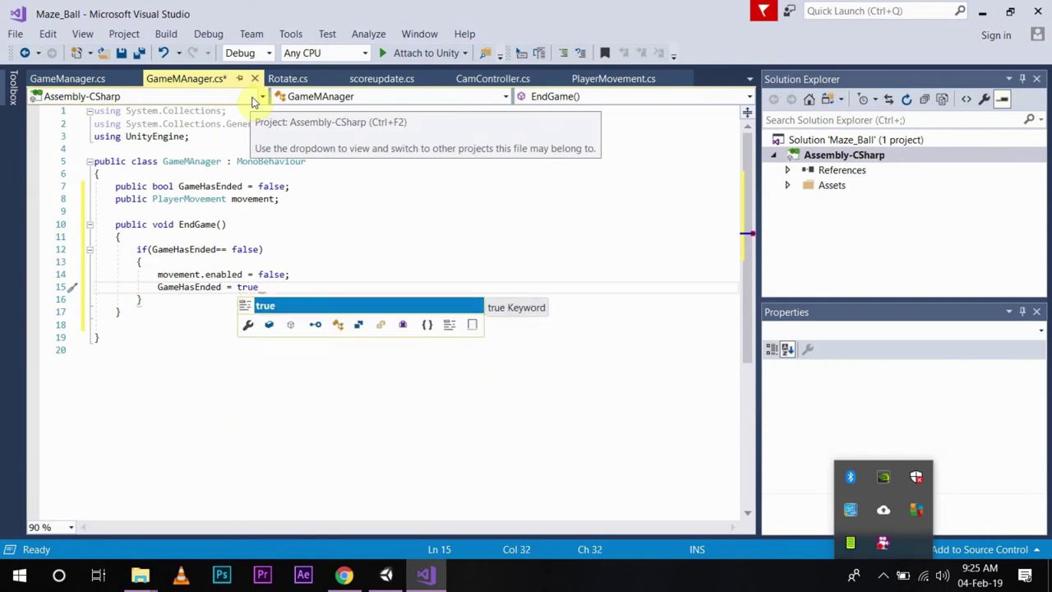
{"action": "type", "text": ";"}
{"action": "key", "text": "Return"}
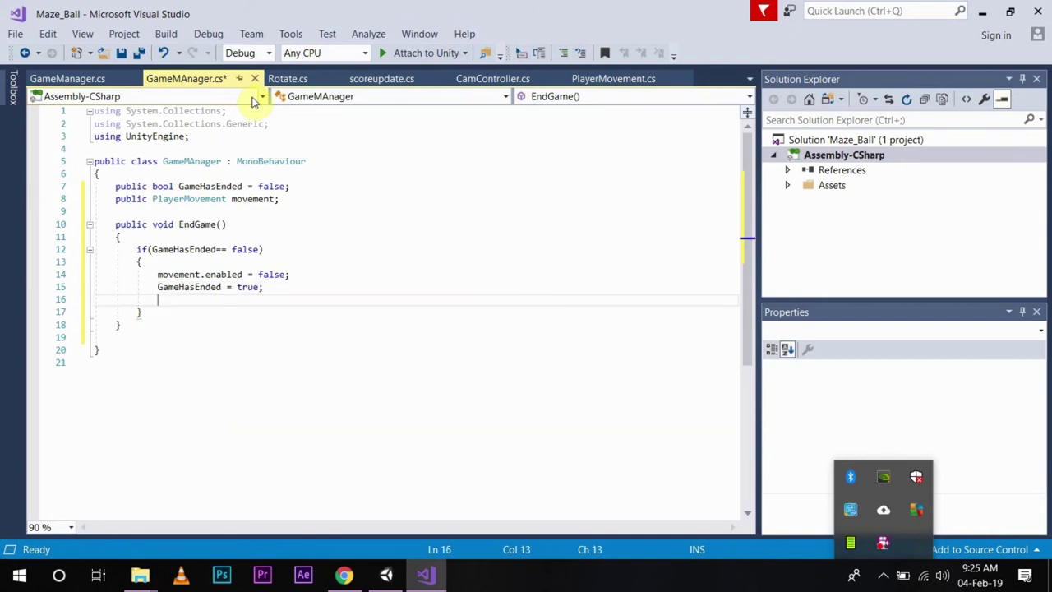
{"action": "left_click", "coordinate": [105, 79]}
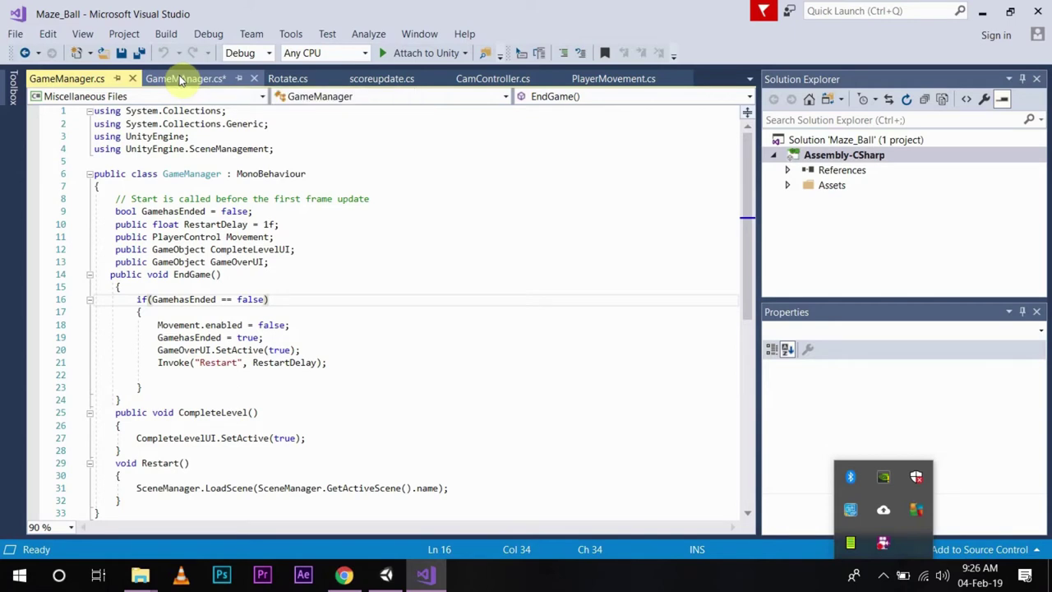
{"action": "left_click", "coordinate": [181, 80]}
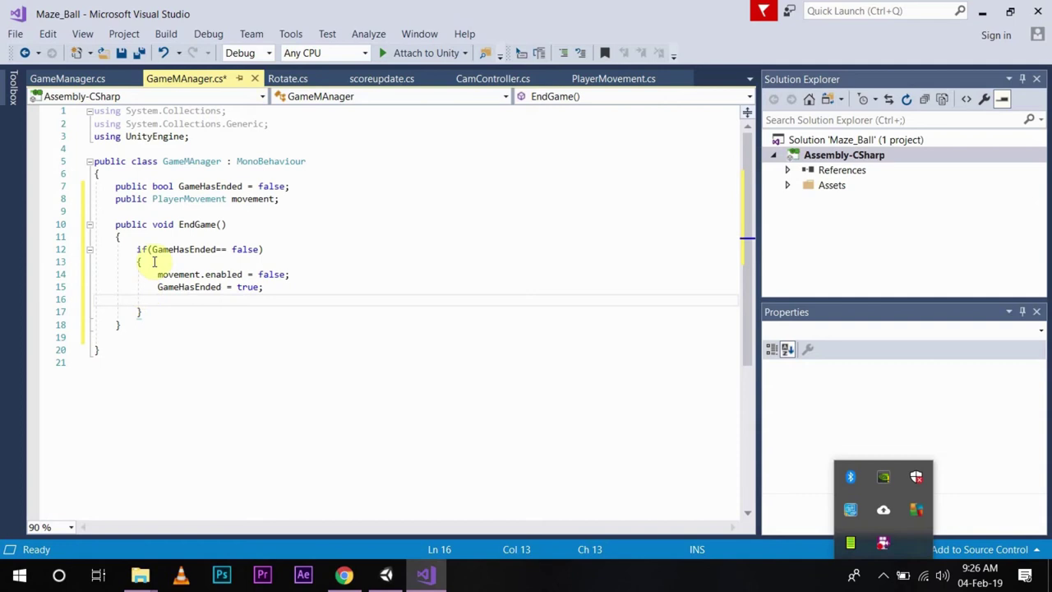
Add an empty public void Restart() method below EndGame, checking GameManager.cs for reference
{"action": "left_click", "coordinate": [129, 324]}
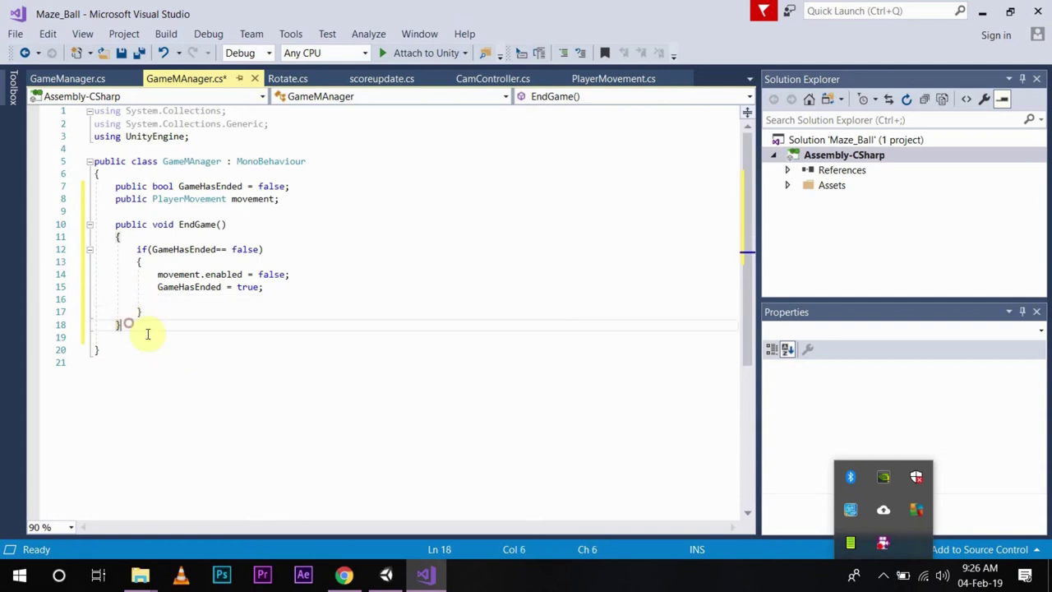
{"action": "key", "text": "Return"}
{"action": "key", "text": "Return"}
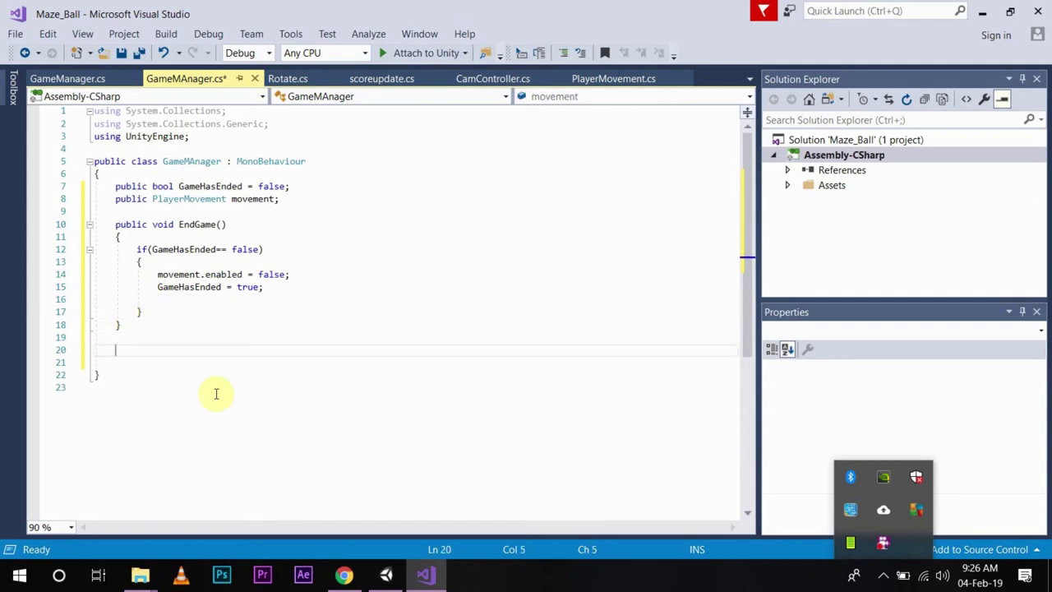
{"action": "type", "text": "publ"}
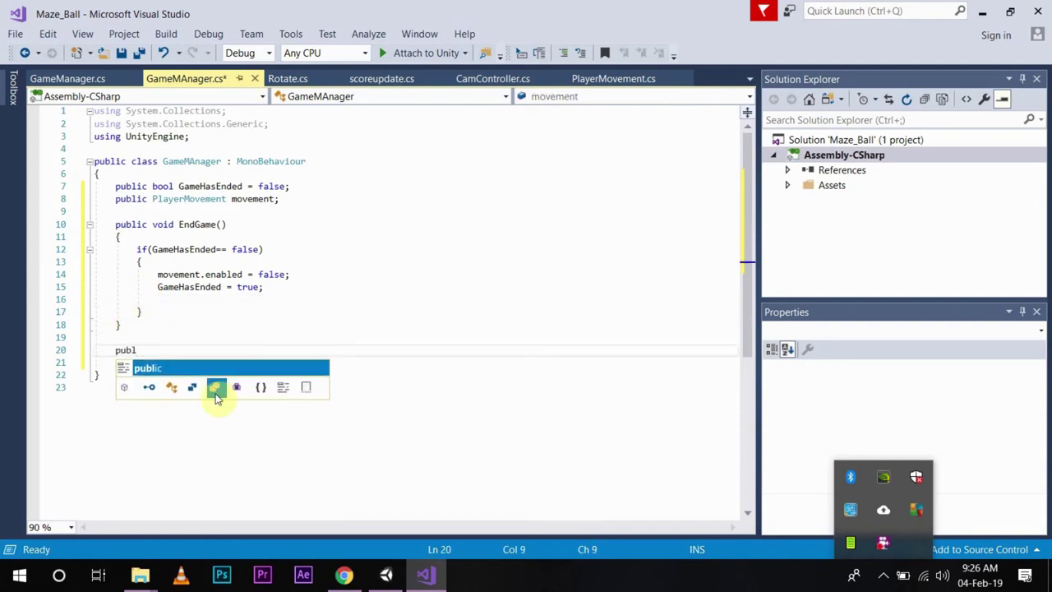
{"action": "type", "text": "ic "}
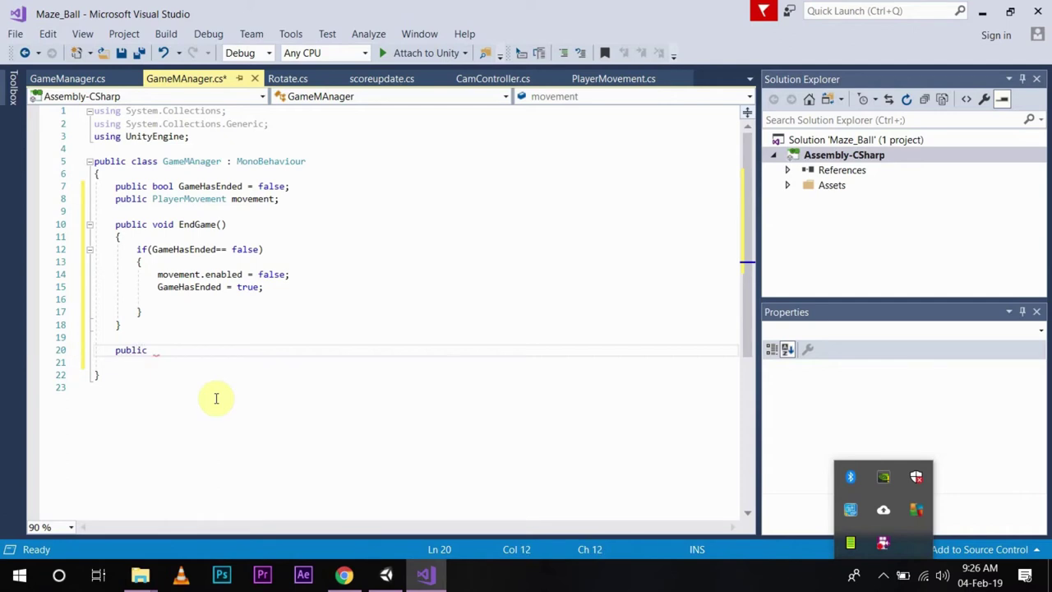
{"action": "type", "text": "void "}
{"action": "type", "text": "Resta"}
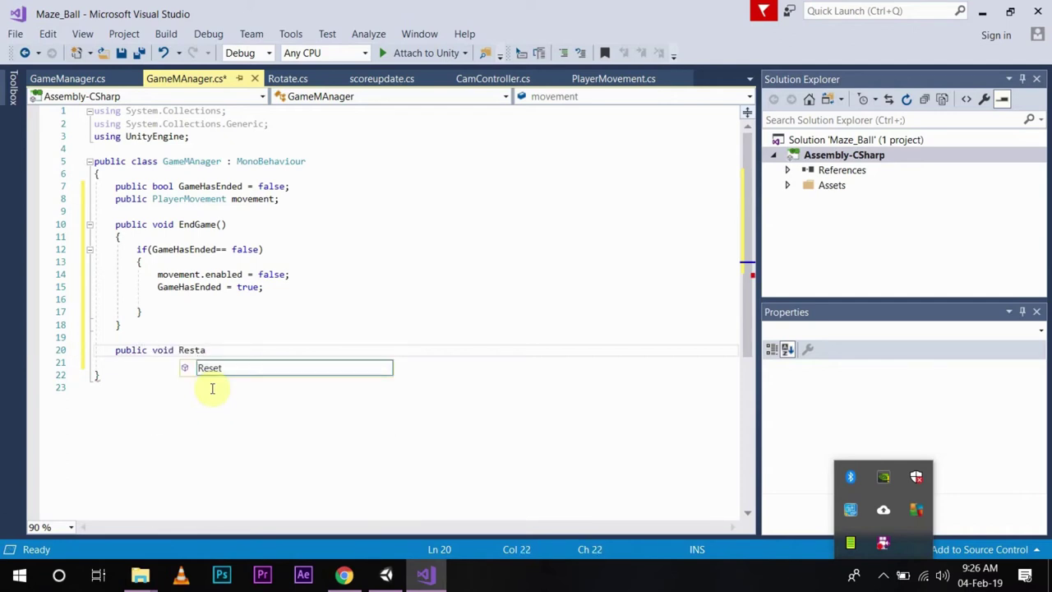
{"action": "type", "text": "rt()"}
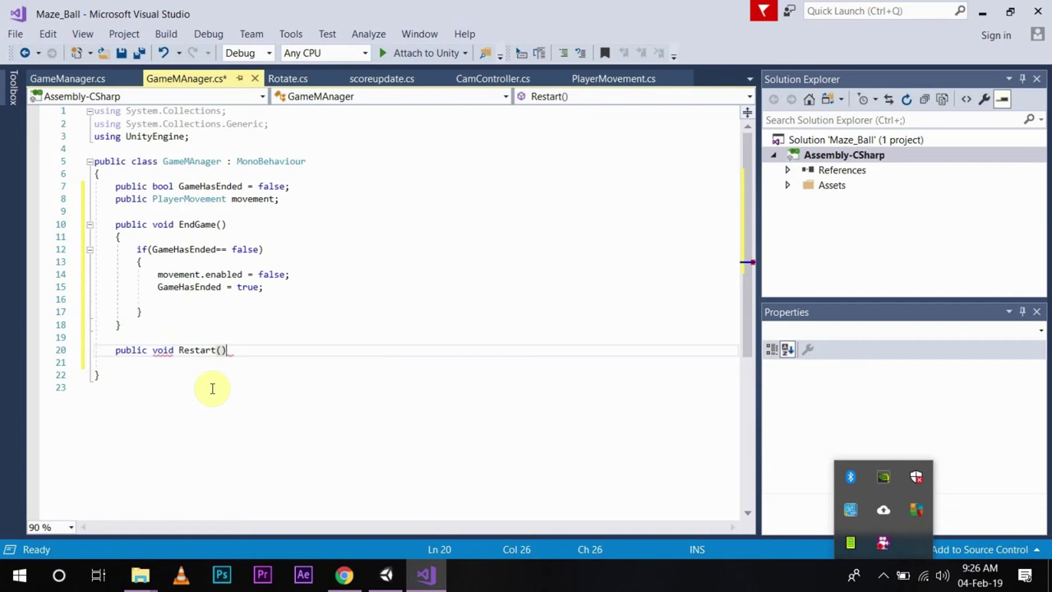
{"action": "key", "text": "Return"}
{"action": "type", "text": "{"}
{"action": "key", "text": "Return"}
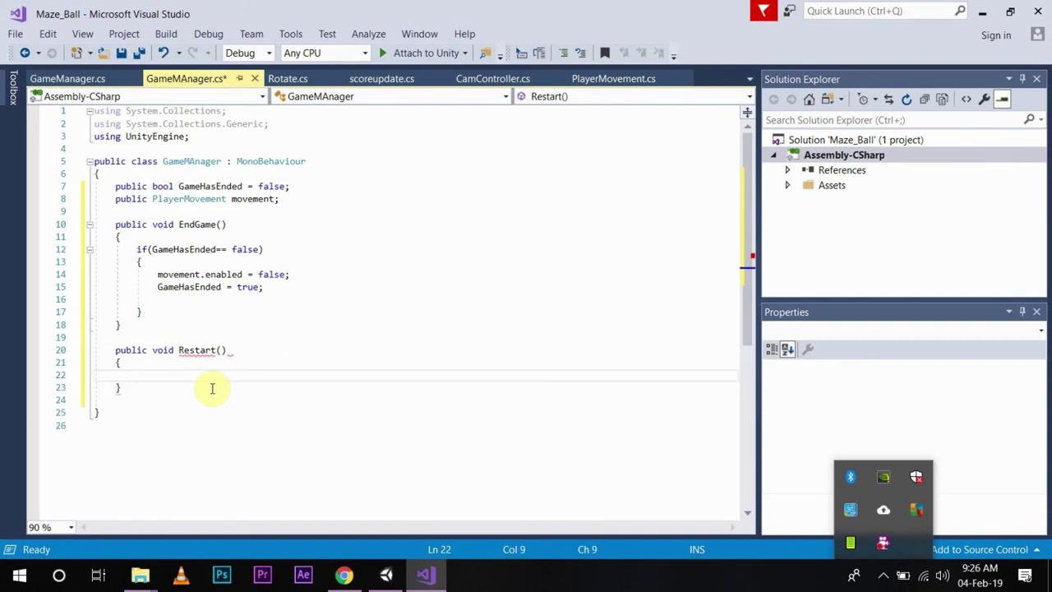
{"action": "left_click", "coordinate": [106, 79]}
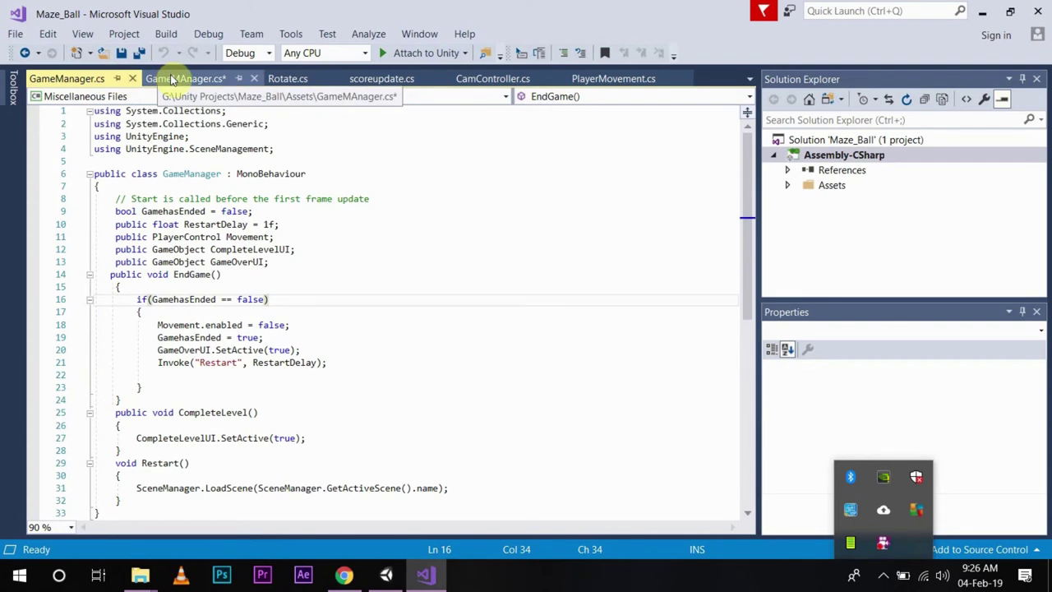
{"action": "left_click", "coordinate": [173, 80]}
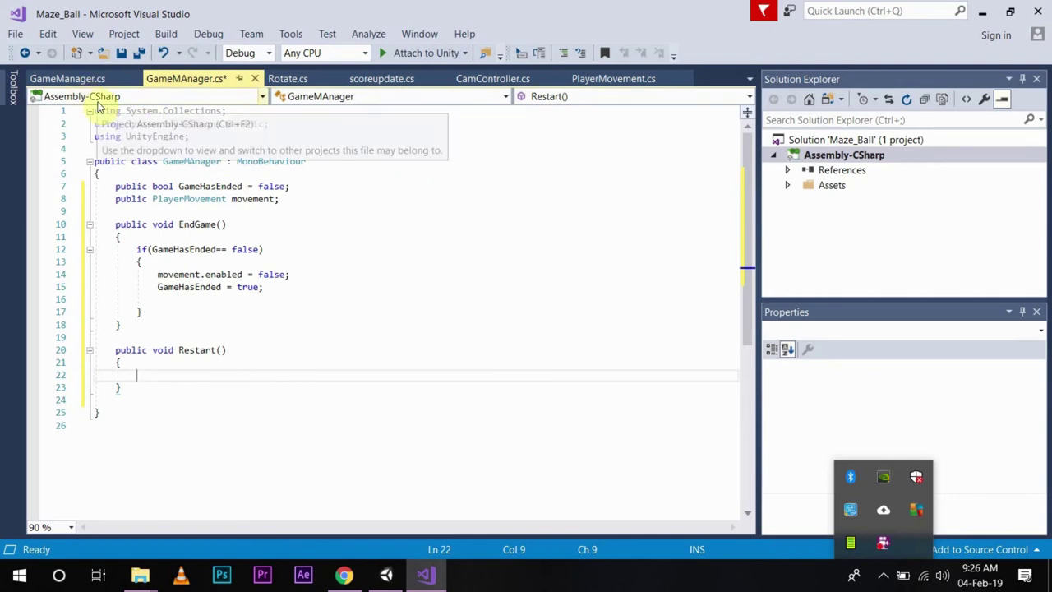
{"action": "left_click", "coordinate": [89, 78]}
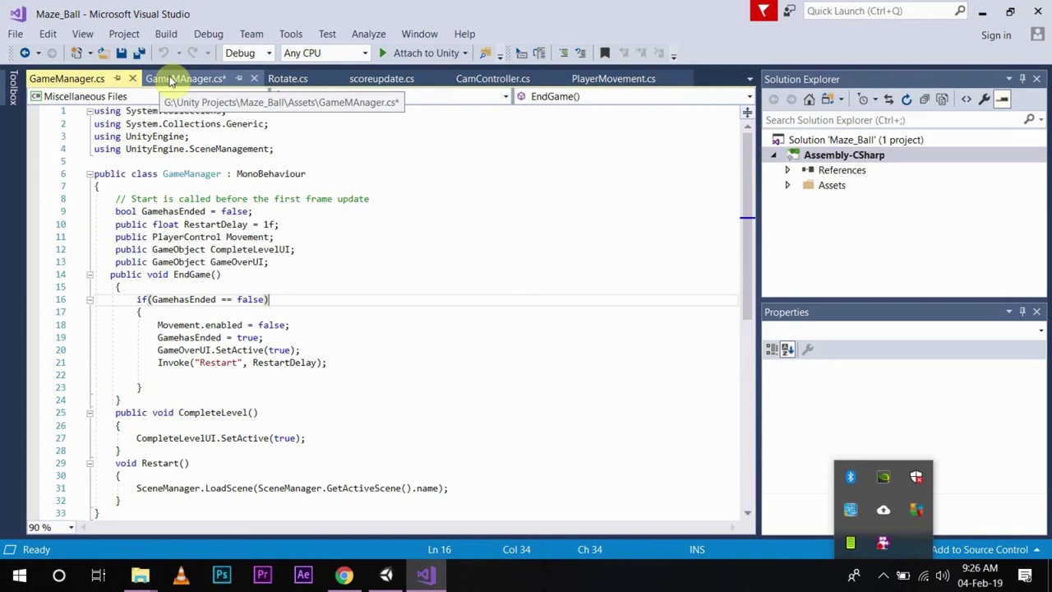
{"action": "left_click", "coordinate": [164, 80]}
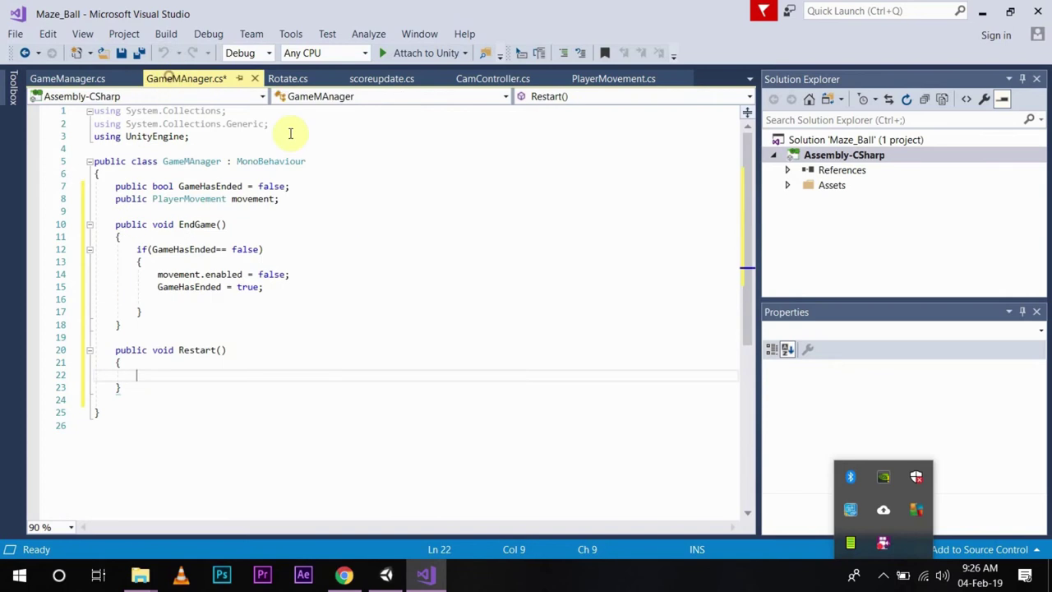
{"action": "left_click", "coordinate": [205, 137]}
Add using UnityEngine.SceneManagement; below the existing using directives
{"action": "key", "text": "Return"}
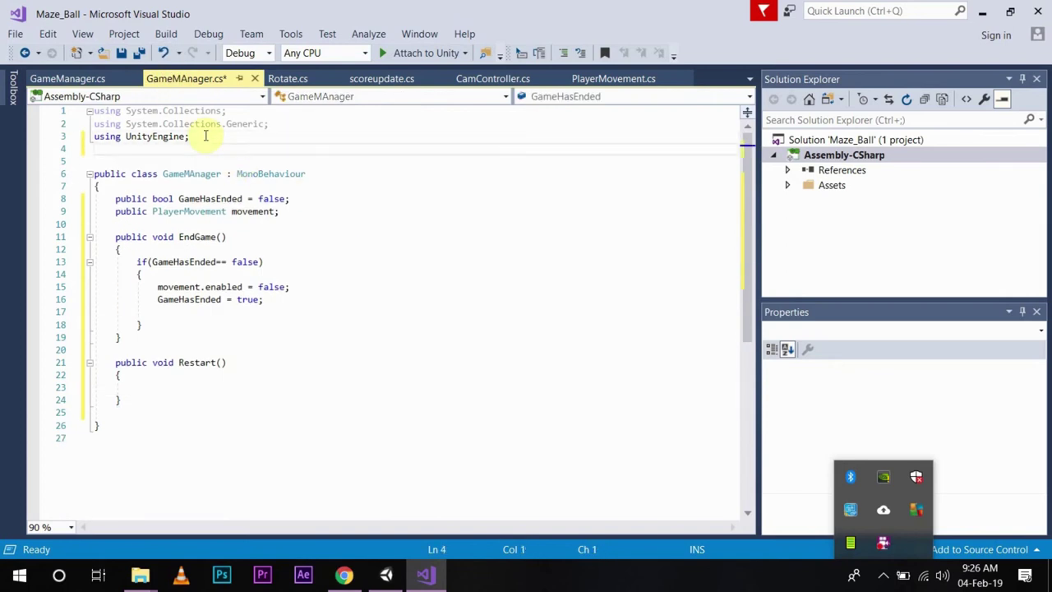
{"action": "type", "text": "using "}
{"action": "type", "text": "uni"}
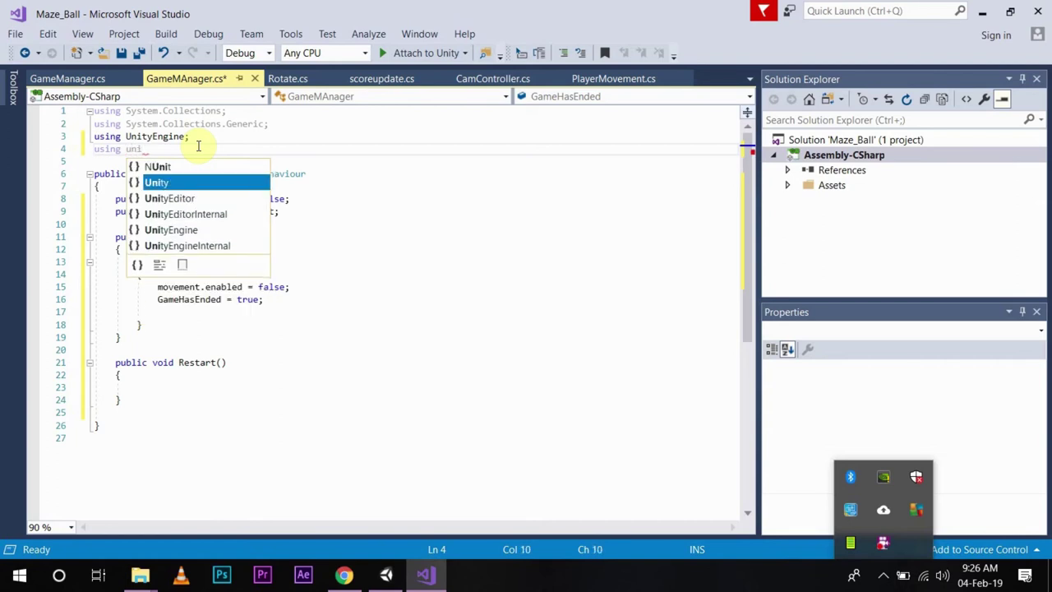
{"action": "key", "text": "Down"}
{"action": "key", "text": "Down"}
{"action": "key", "text": "Down"}
{"action": "key", "text": "Tab"}
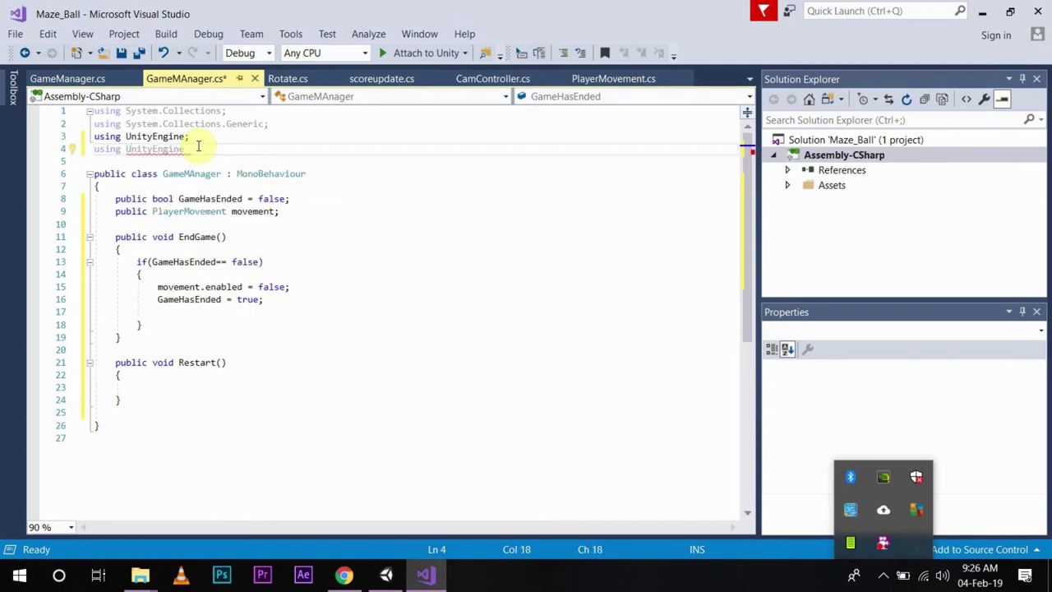
{"action": "type", "text": ".sc"}
{"action": "key", "text": "Tab"}
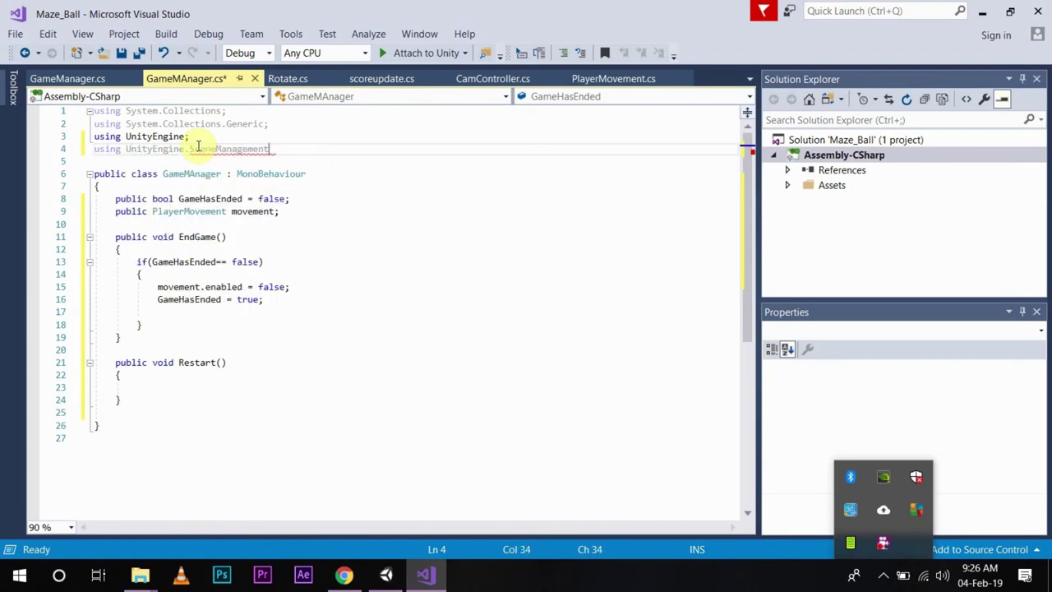
{"action": "type", "text": ";"}
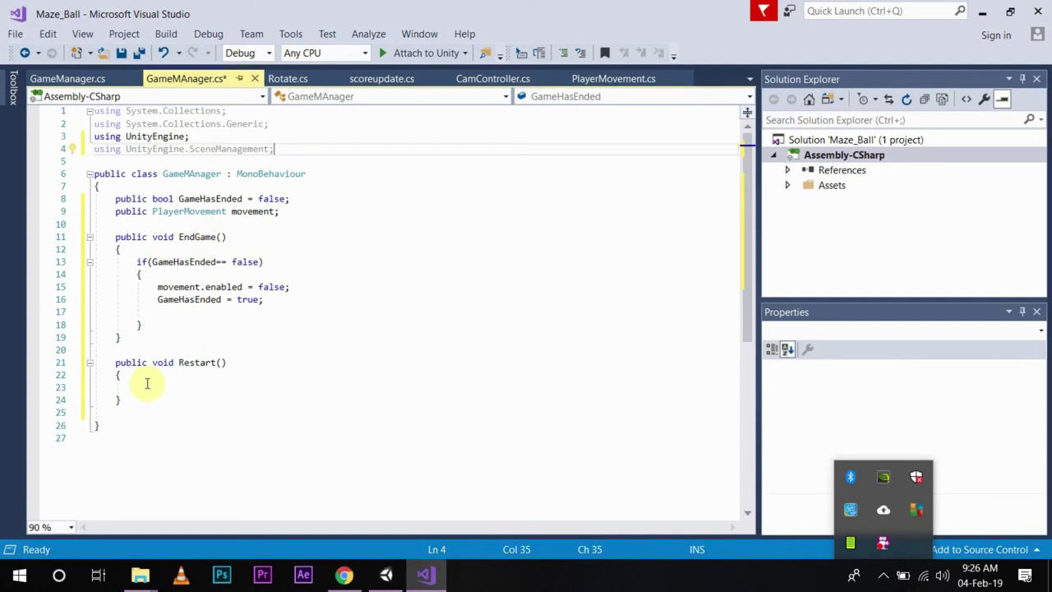
Start a SceneManager.LoadScene call inside Restart(), comparing with GameManager.cs
{"action": "left_click", "coordinate": [144, 384]}
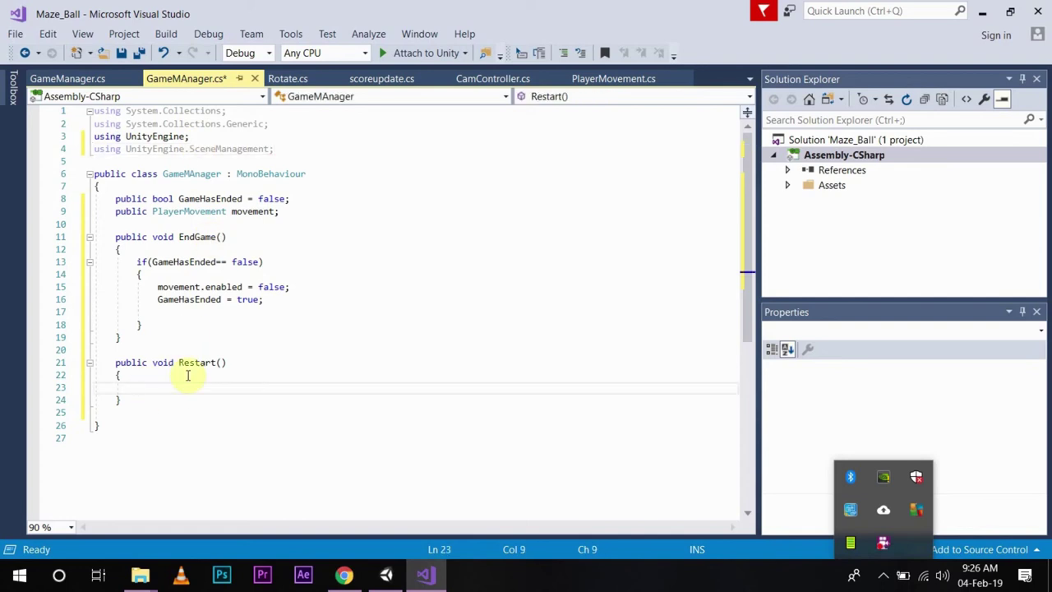
{"action": "type", "text": "sce"}
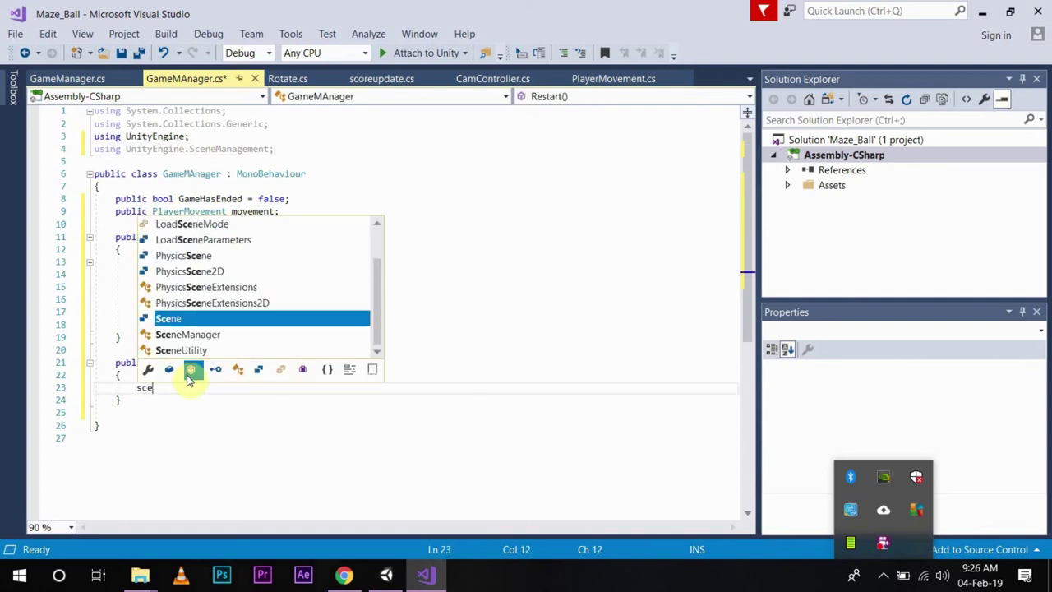
{"action": "type", "text": "ne"}
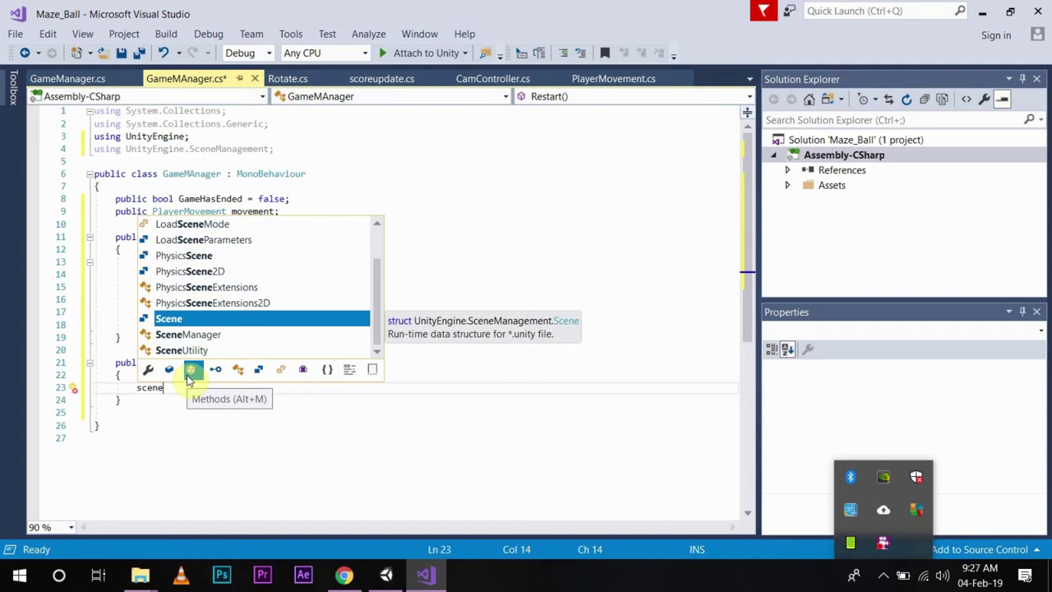
{"action": "key", "text": "Down"}
{"action": "key", "text": "Tab"}
{"action": "type", "text": ".load"}
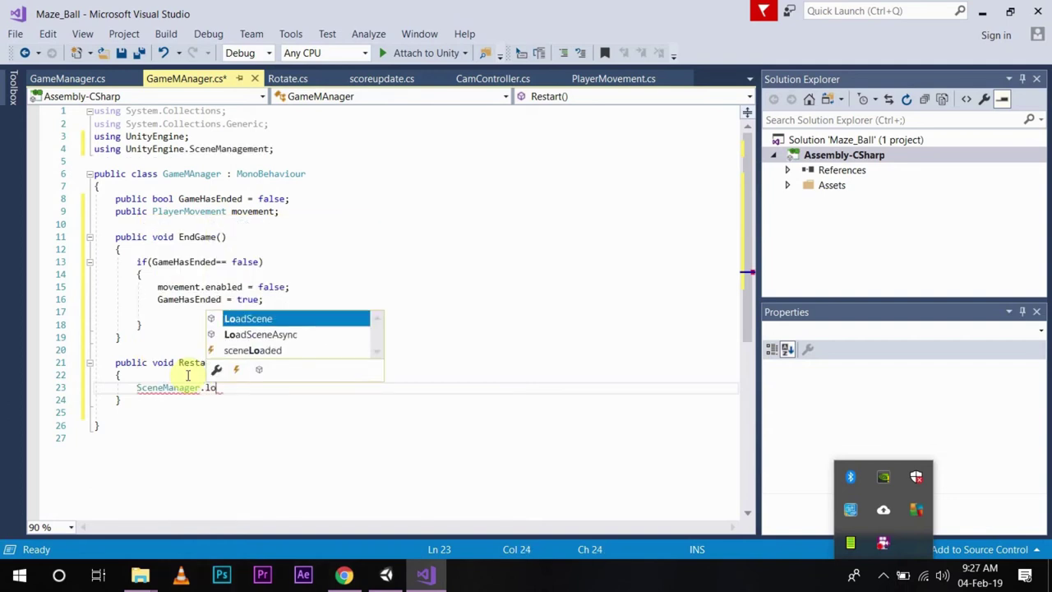
{"action": "key", "text": "Tab"}
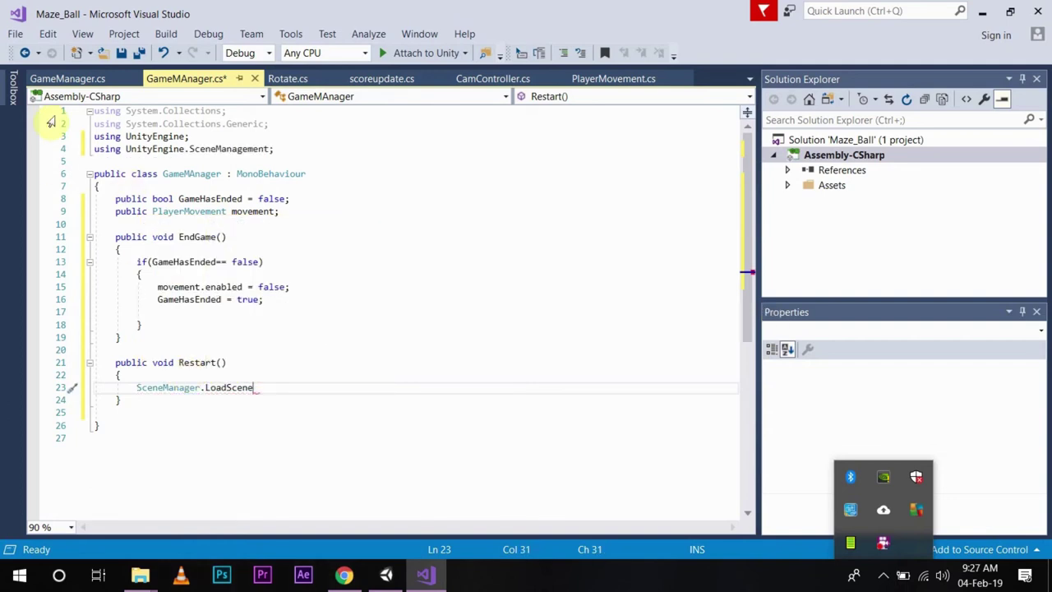
{"action": "left_click", "coordinate": [88, 78]}
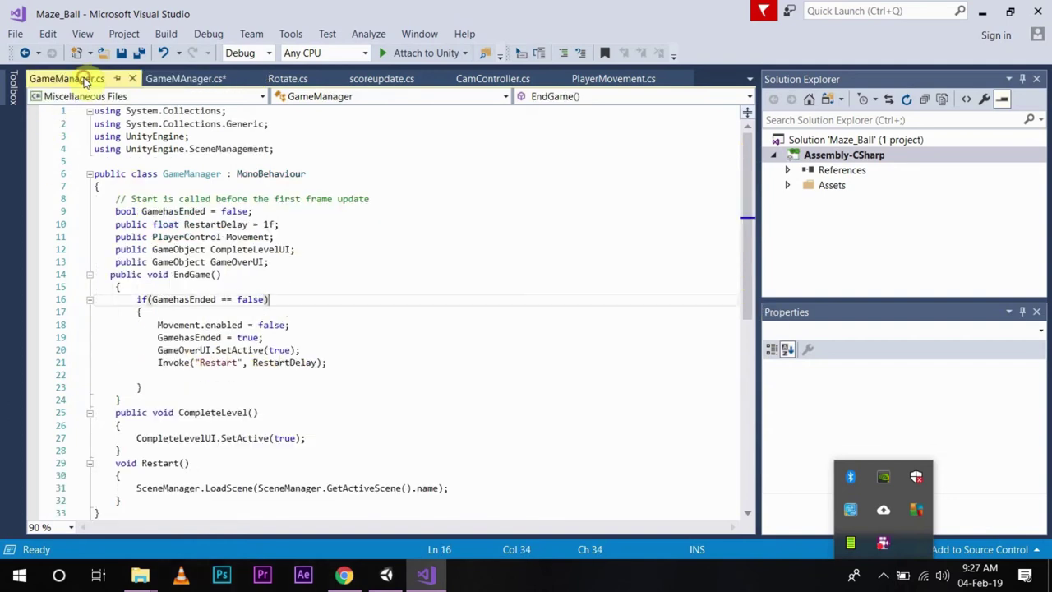
{"action": "left_click", "coordinate": [188, 78]}
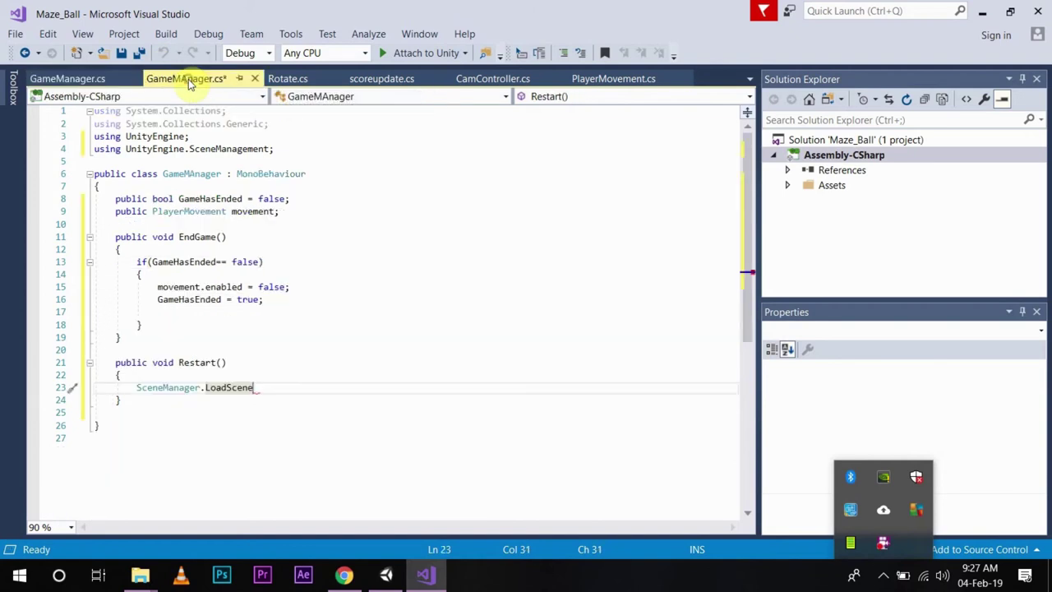
{"action": "left_click", "coordinate": [96, 79]}
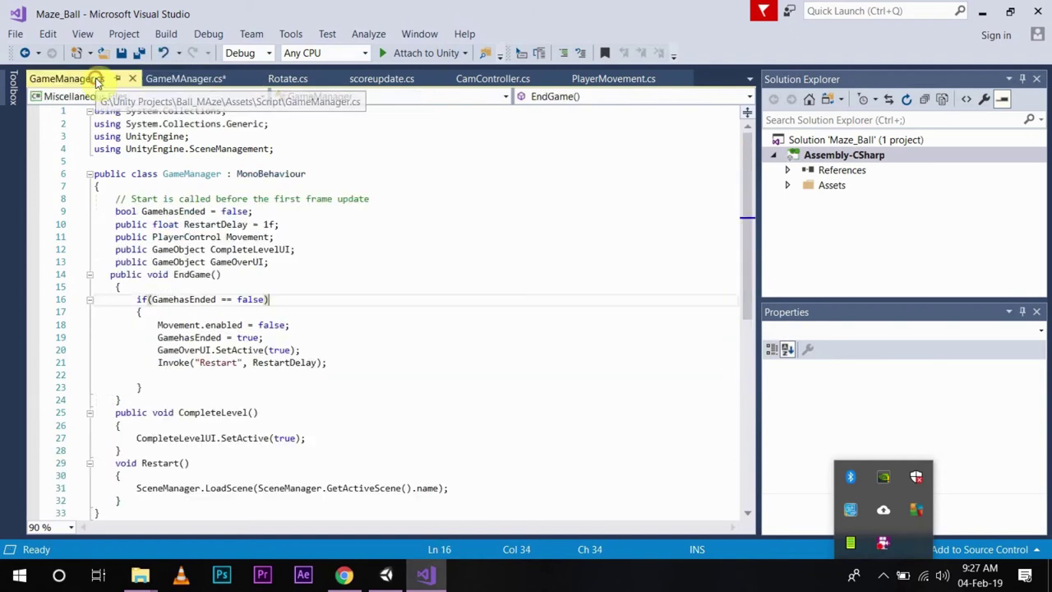
{"action": "left_click", "coordinate": [211, 78]}
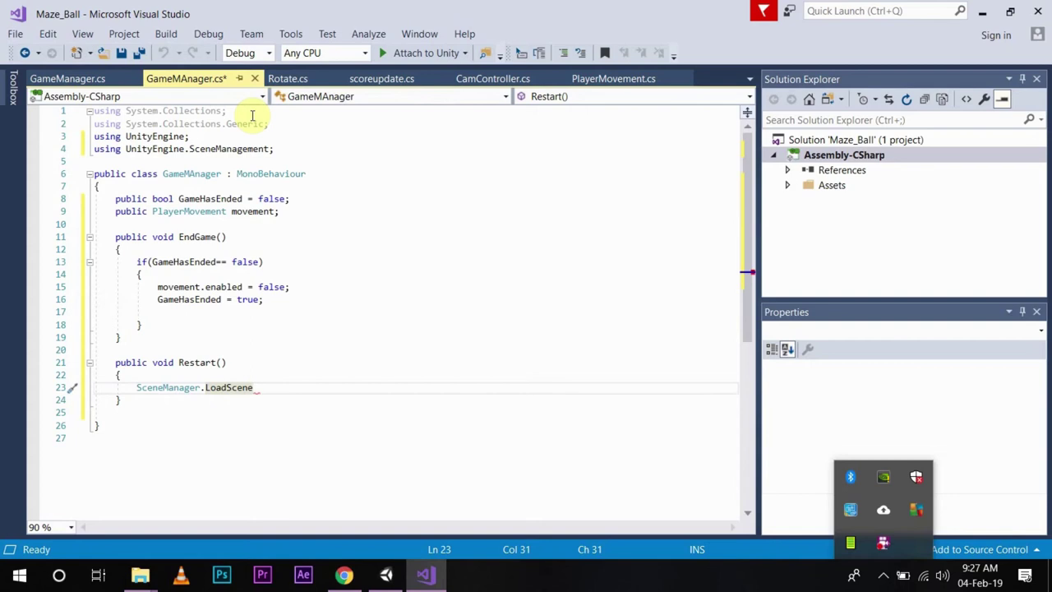
Pass SceneManager.GetActiveScene().name to LoadScene and save the script
{"action": "type", "text": "(s"}
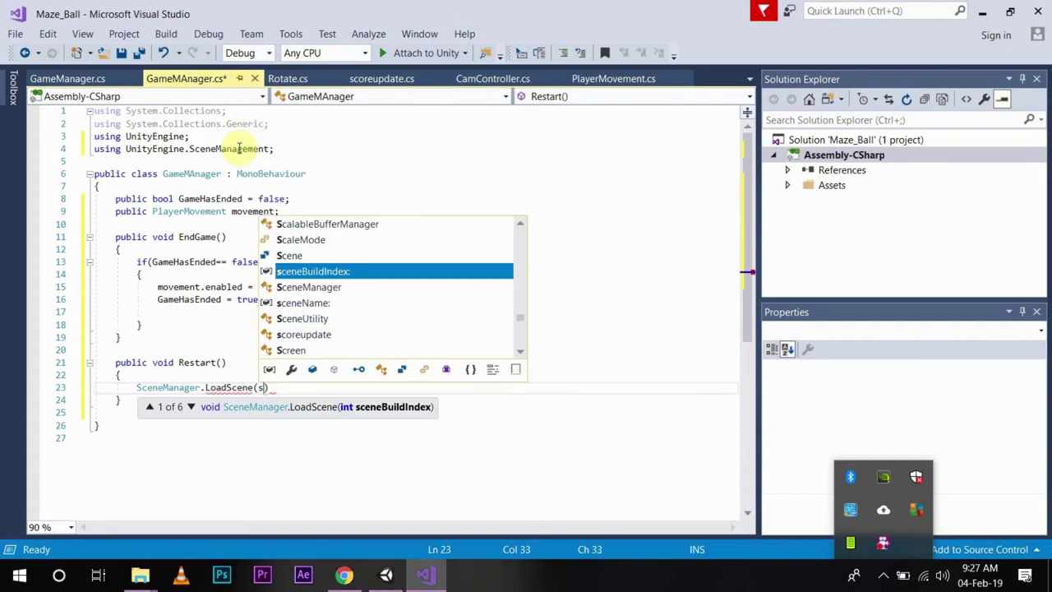
{"action": "type", "text": "cene"}
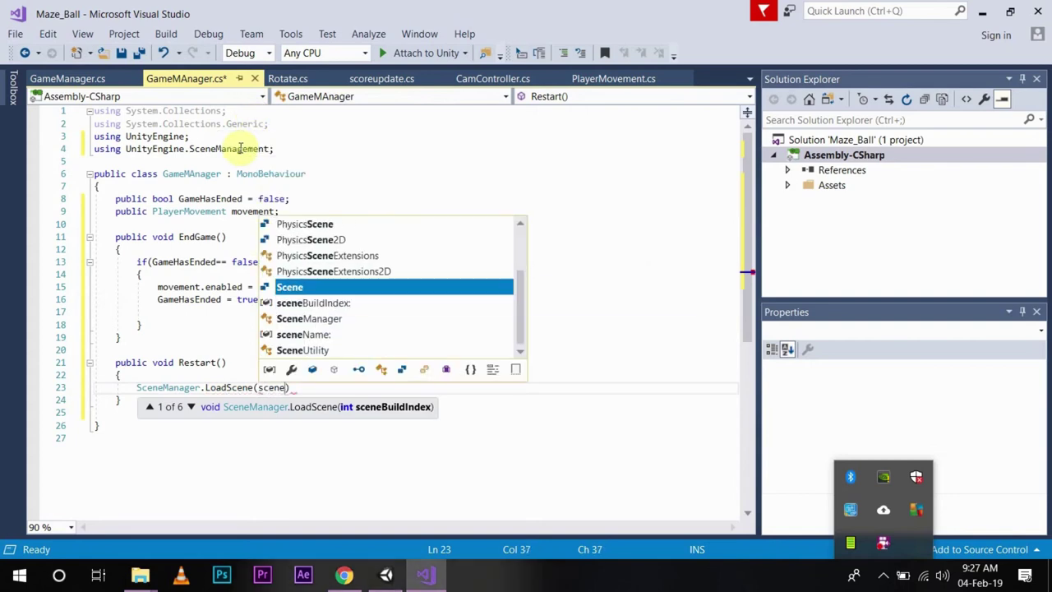
{"action": "key", "text": "Down"}
{"action": "key", "text": "Down"}
{"action": "key", "text": "Tab"}
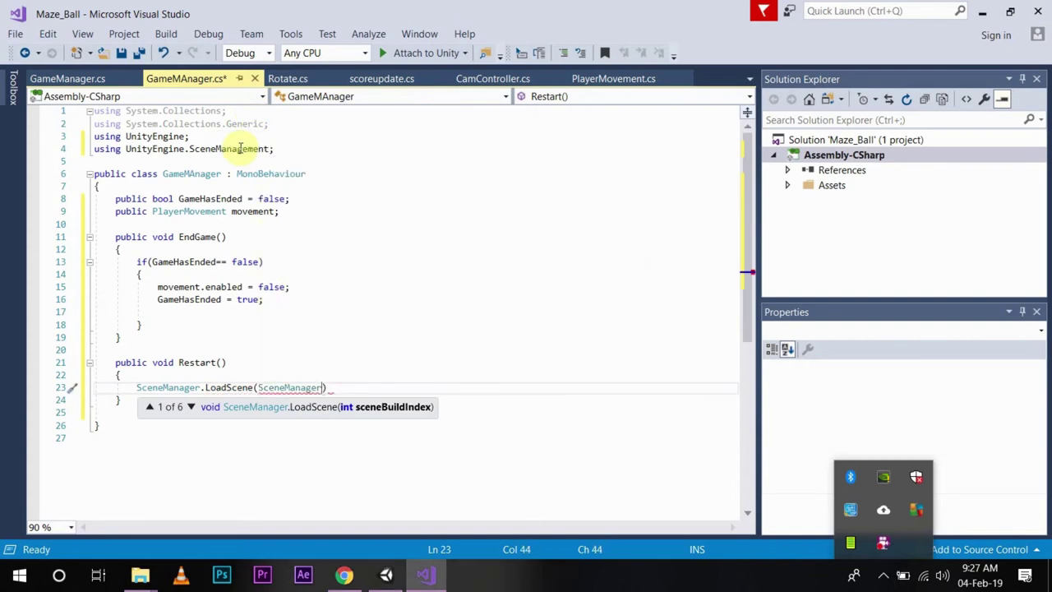
{"action": "left_click", "coordinate": [103, 78]}
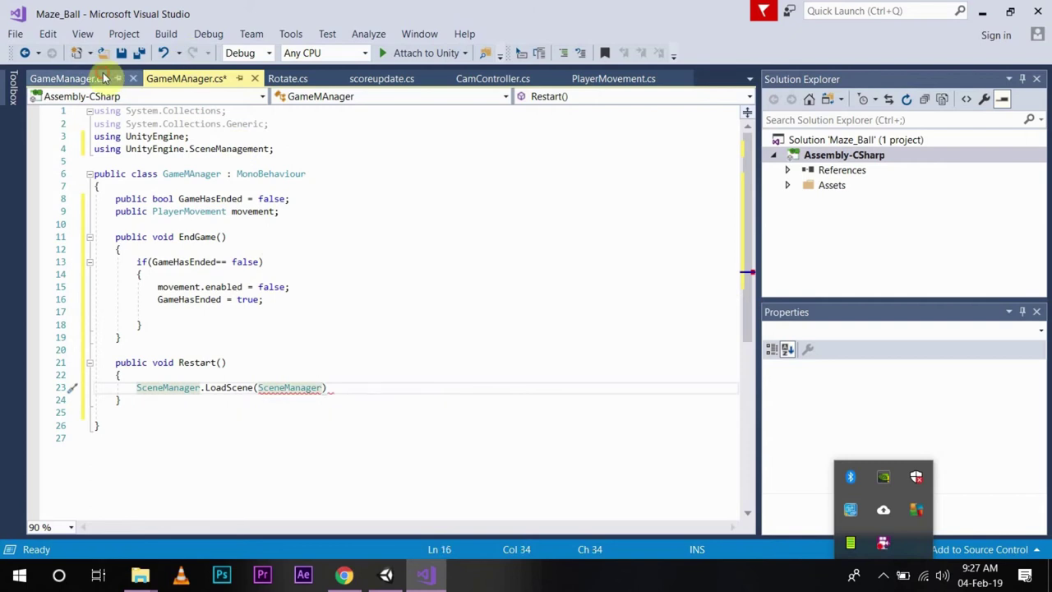
{"action": "left_click", "coordinate": [181, 77]}
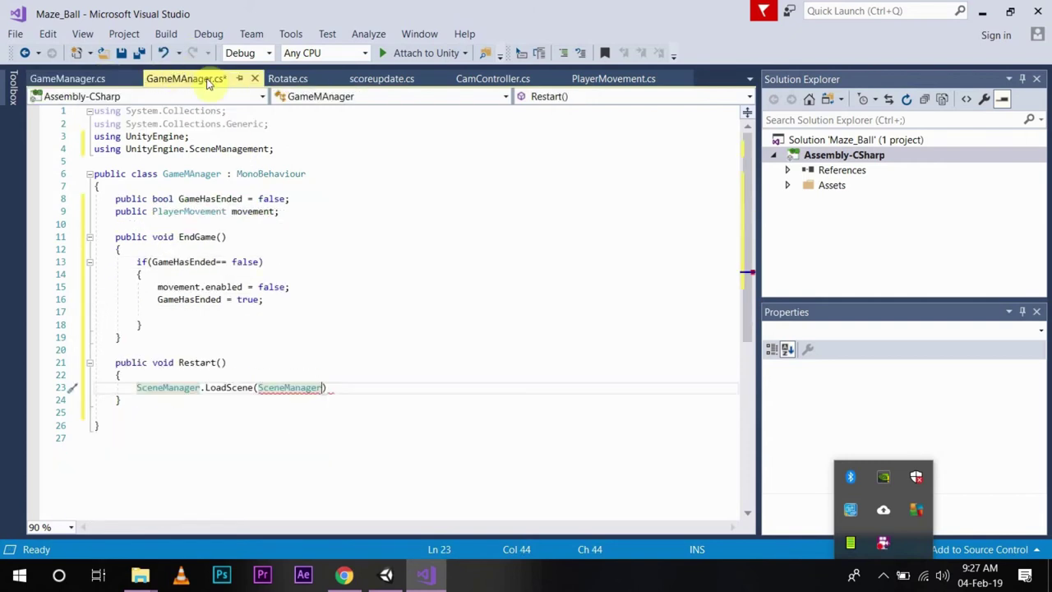
{"action": "type", "text": "."}
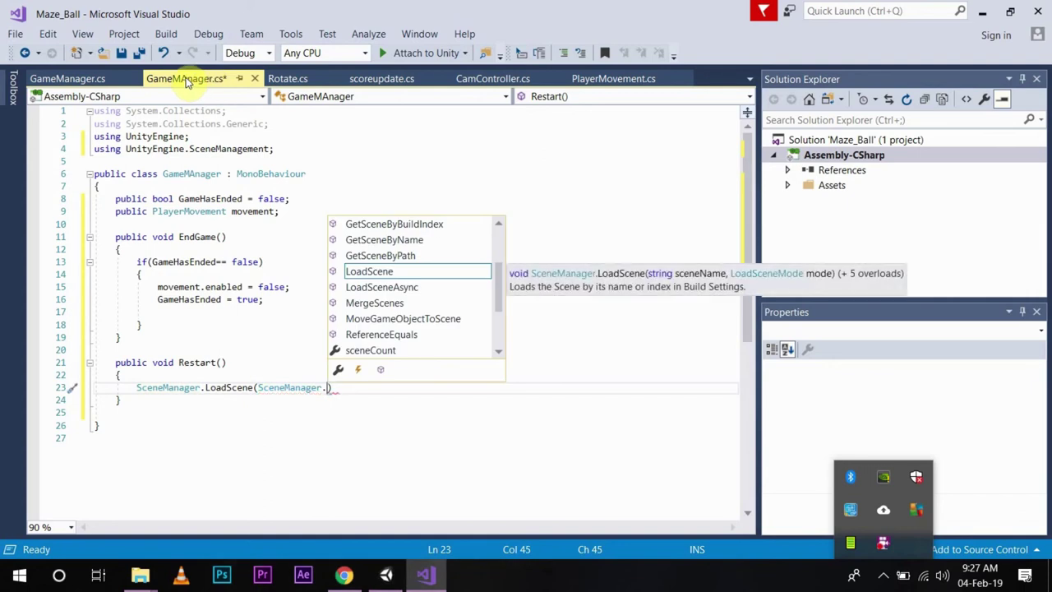
{"action": "type", "text": "get"}
{"action": "type", "text": "("}
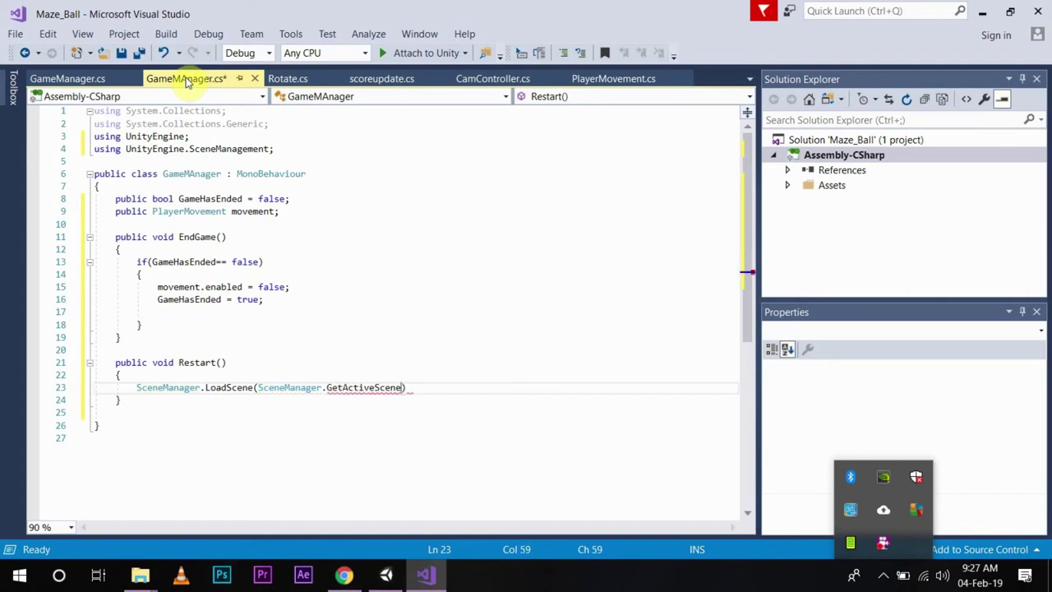
{"action": "type", "text": ")."}
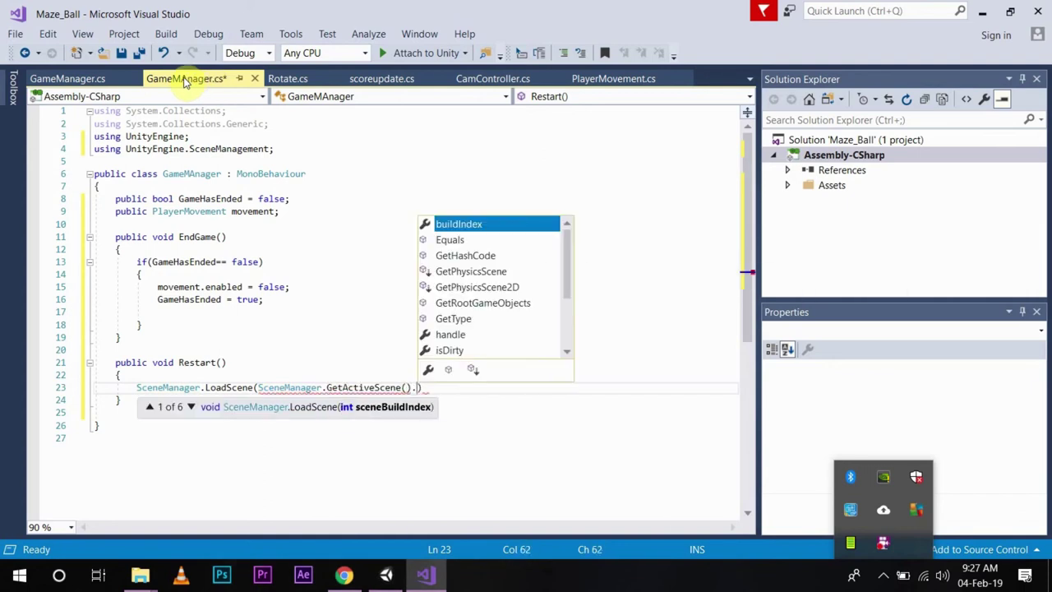
{"action": "type", "text": "name"}
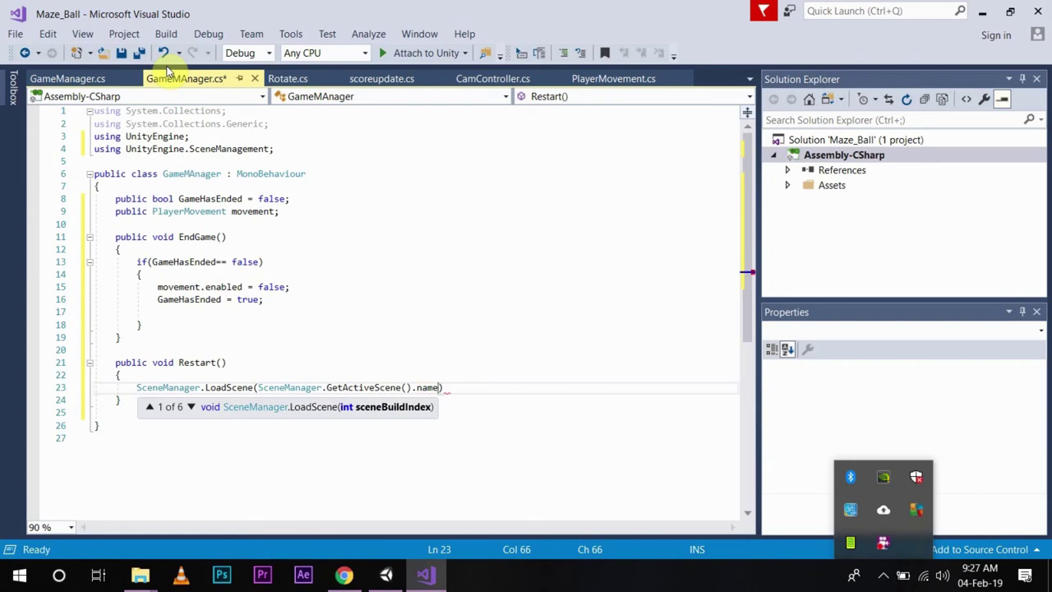
{"action": "type", "text": ")"}
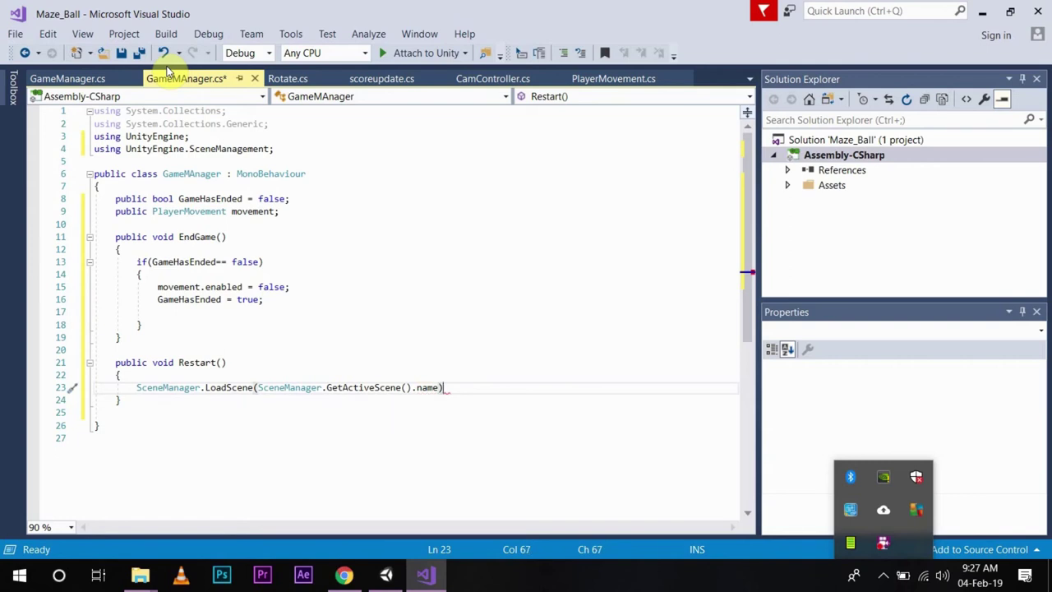
{"action": "type", "text": ";"}
{"action": "key", "text": "ctrl+s"}
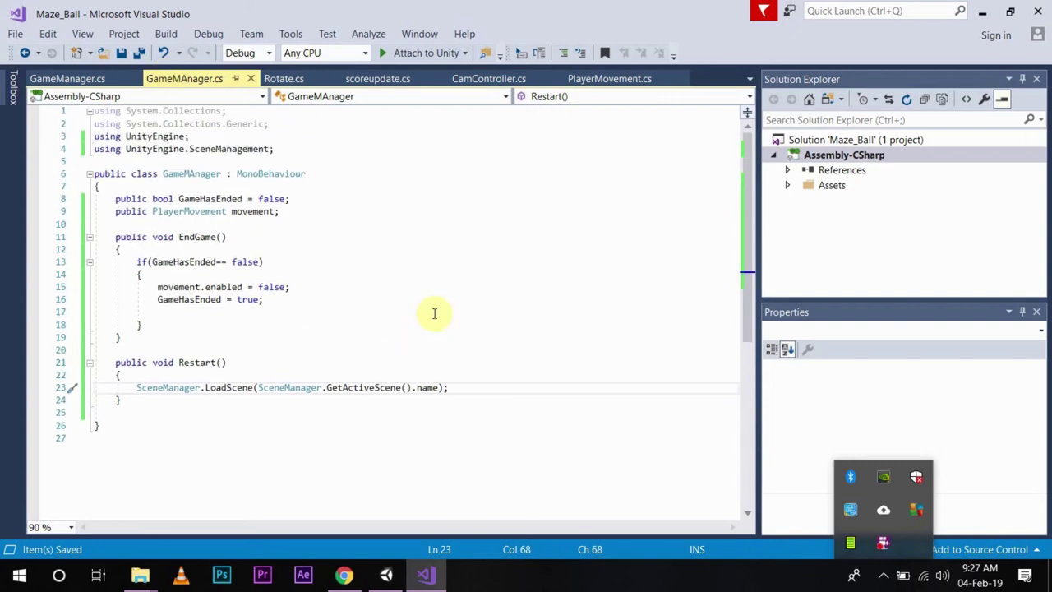
Call Restart() after GameHasEnded = true in EndGame and save
{"action": "left_click", "coordinate": [178, 319]}
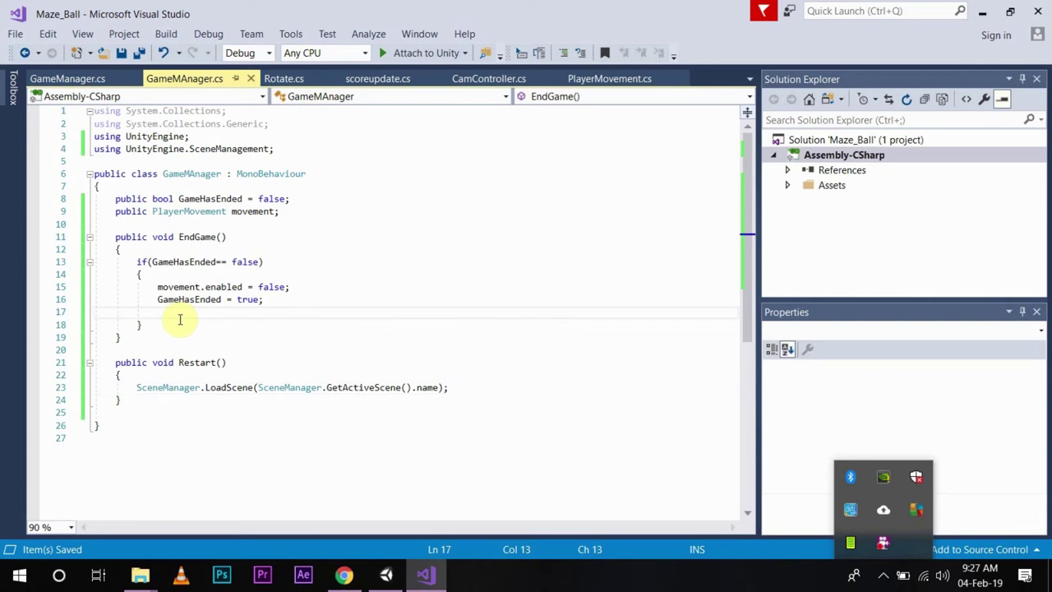
{"action": "type", "text": "Resta"}
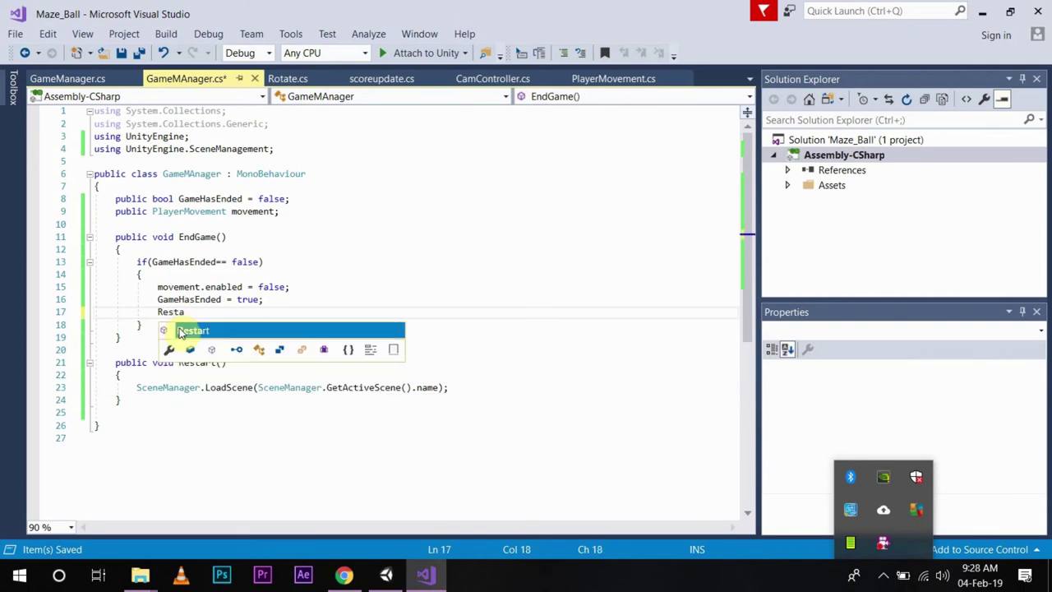
{"action": "type", "text": "rt();"}
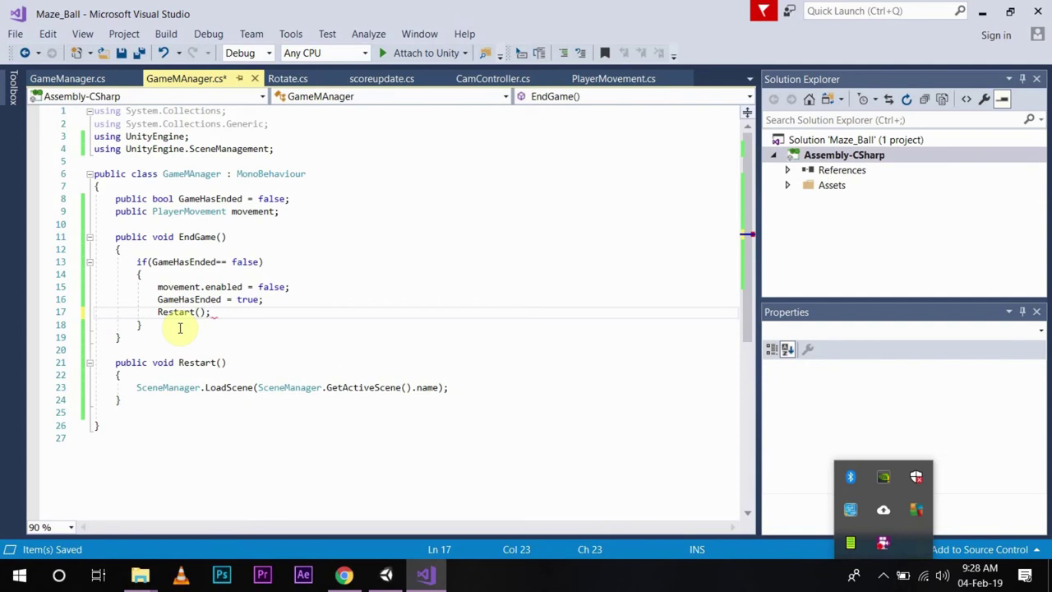
{"action": "key", "text": "ctrl+s"}
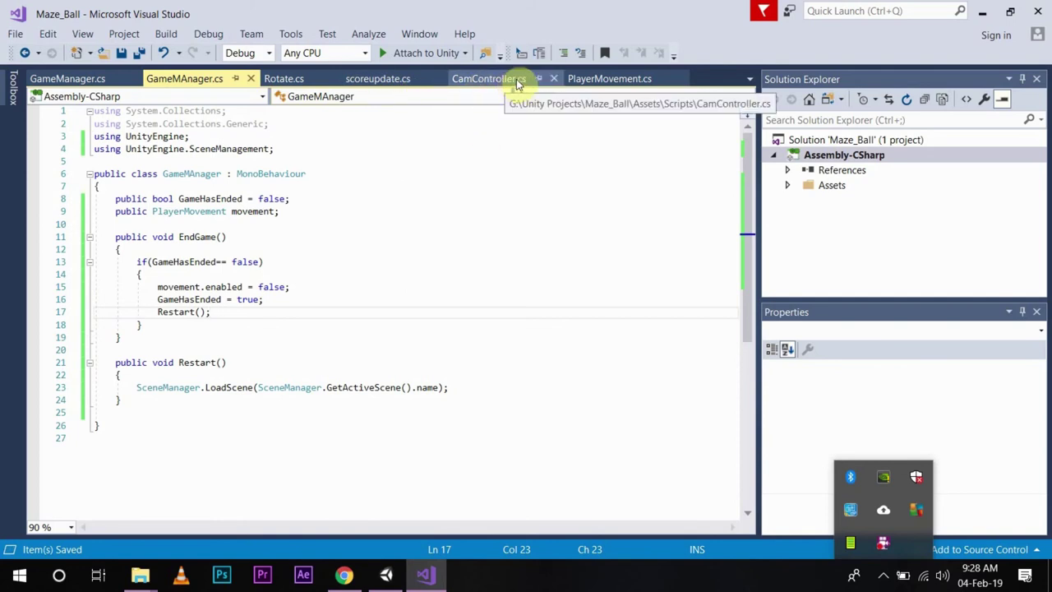
In PlayerMovement.cs, begin an else if branch after the collectible check
{"action": "left_click", "coordinate": [610, 79]}
{"action": "scroll", "coordinate": [519, 288], "scroll_direction": "down", "scroll_amount": 1}
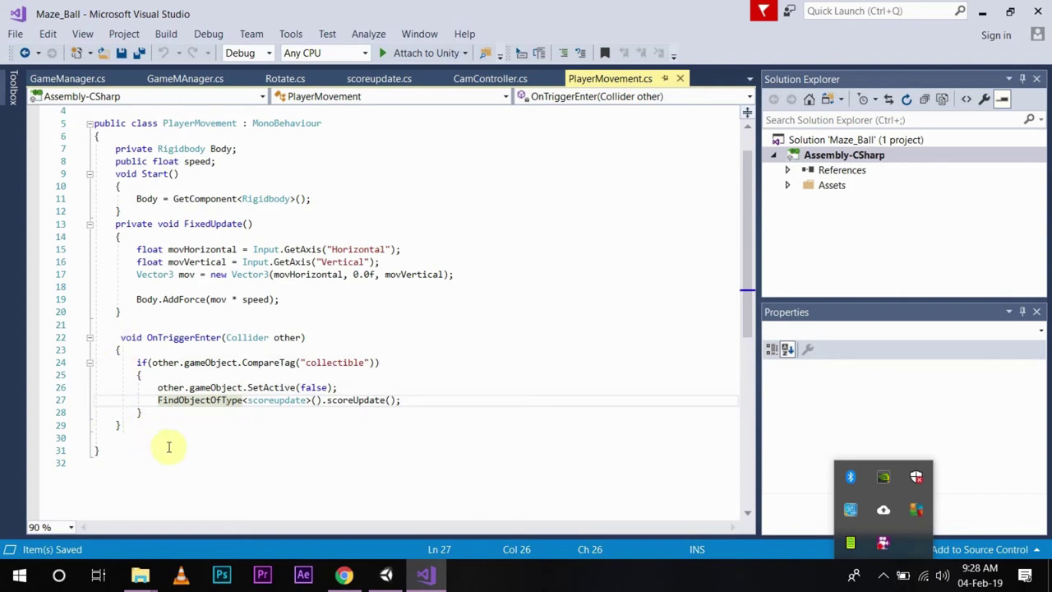
{"action": "left_click", "coordinate": [155, 417]}
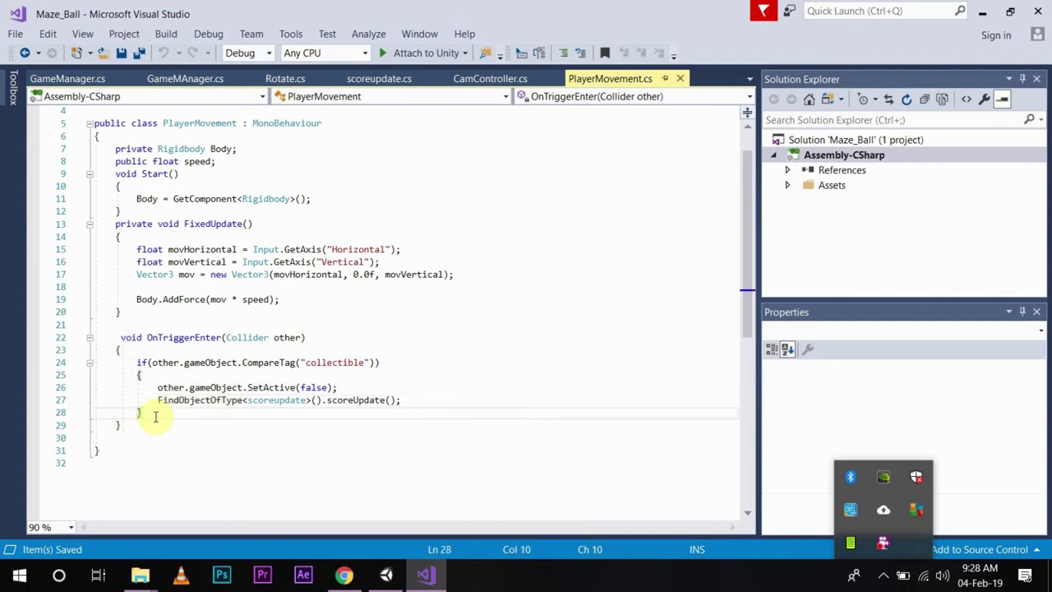
{"action": "key", "text": "Return"}
{"action": "type", "text": "else"}
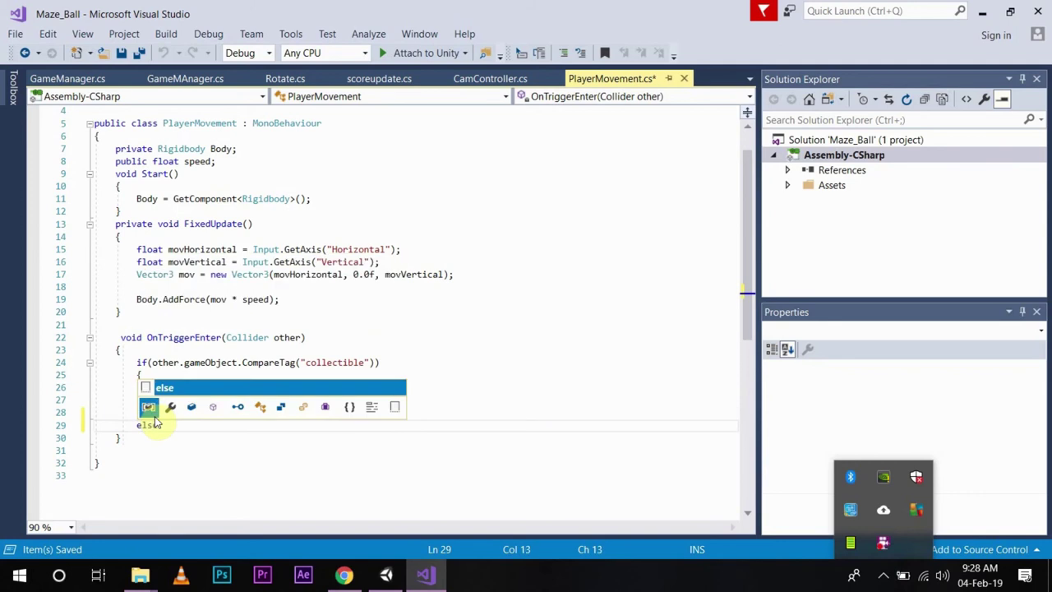
{"action": "key", "text": "Tab"}
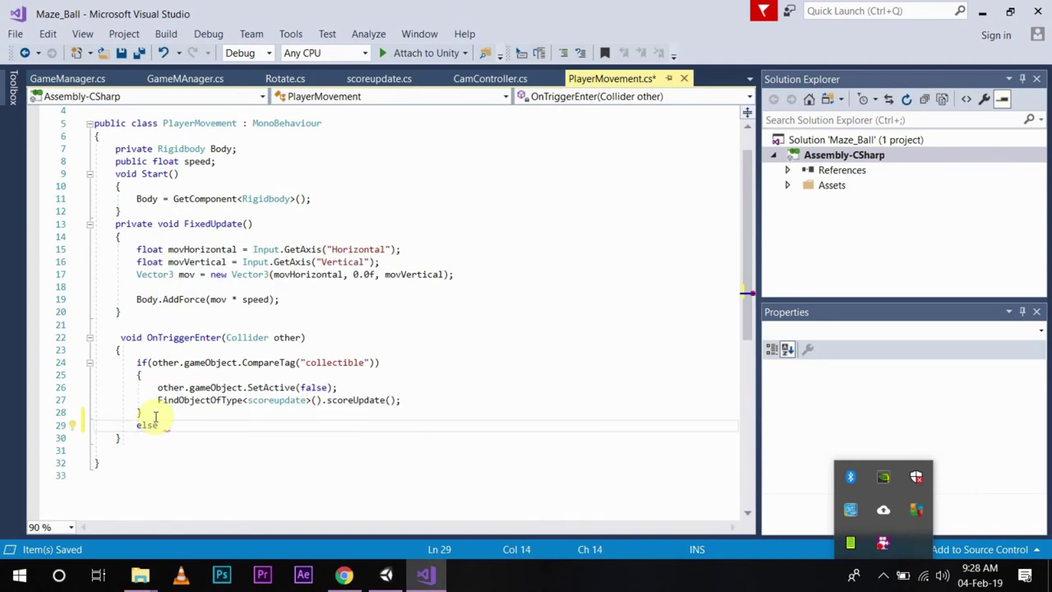
{"action": "type", "text": "if("}
{"action": "key", "text": "Escape"}
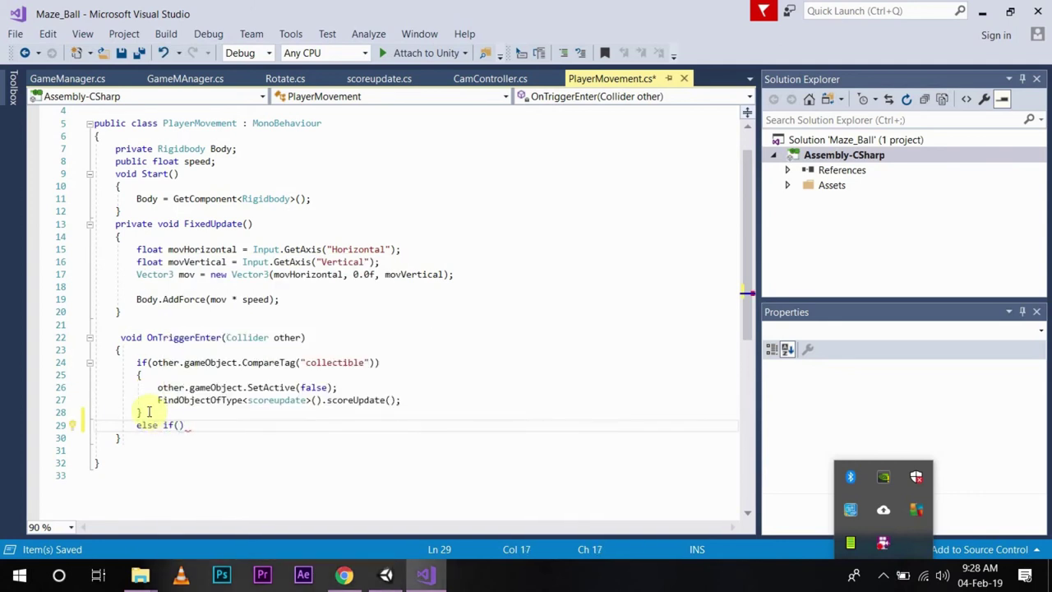
Make the condition other.gameObject.CompareTag("enemy") and open an empty body
{"action": "type", "text": "other"}
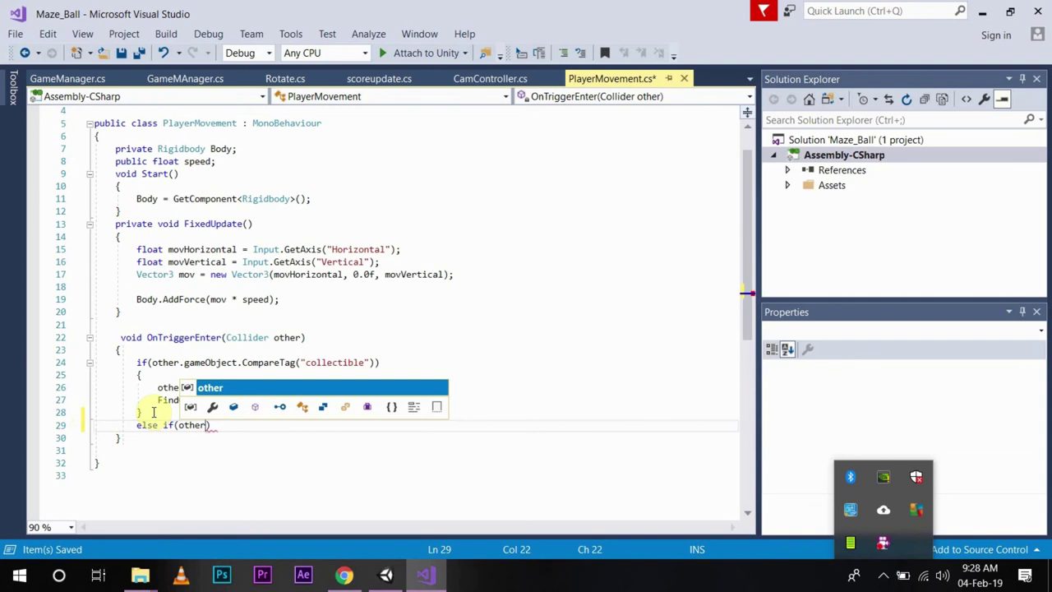
{"action": "type", "text": ".ga"}
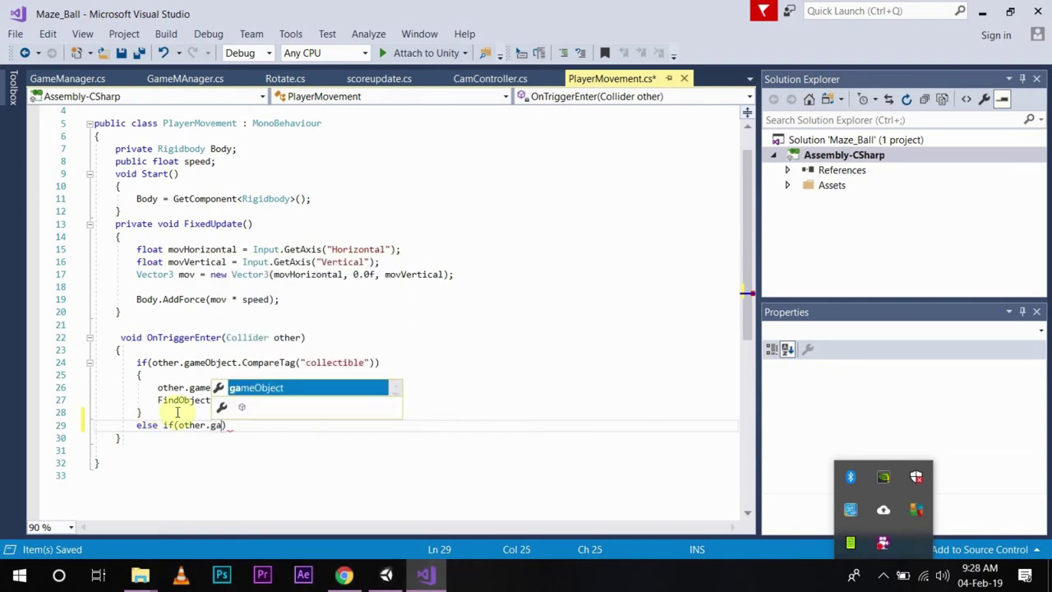
{"action": "key", "text": "Tab"}
{"action": "type", "text": "."}
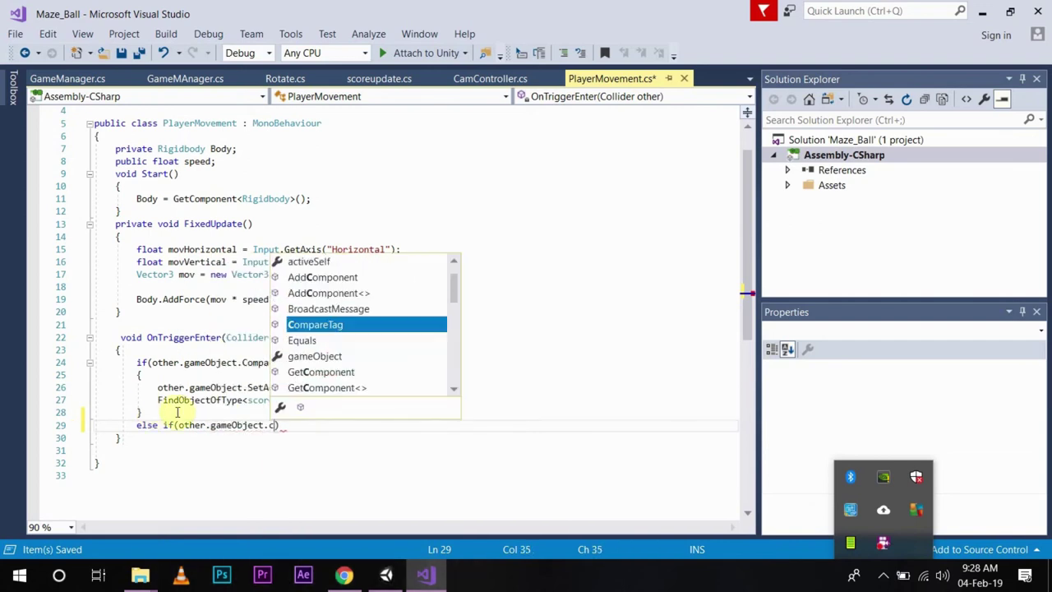
{"action": "type", "text": "compare"}
{"action": "key", "text": "Tab"}
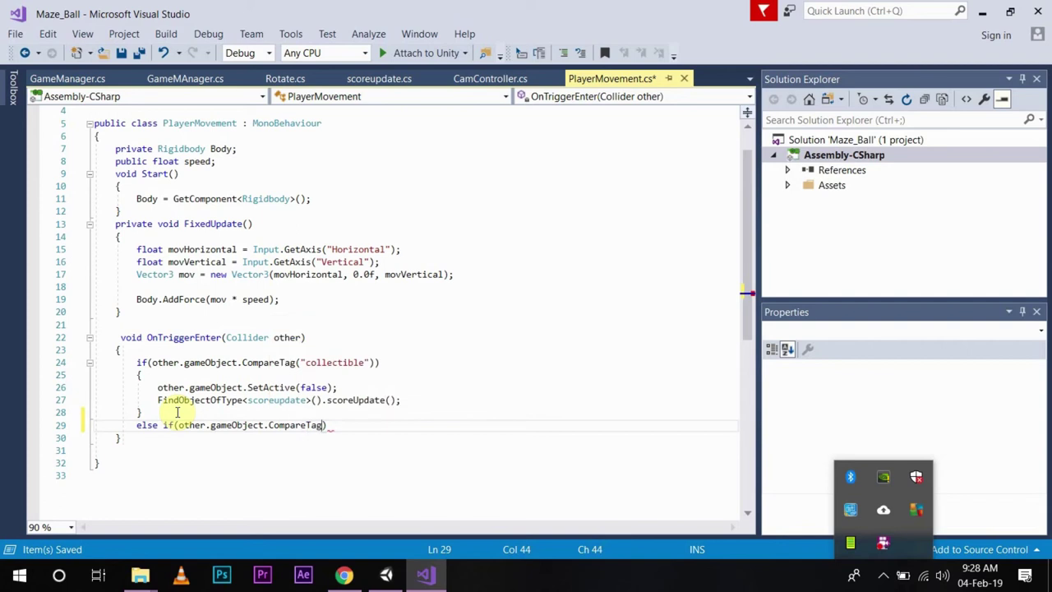
{"action": "type", "text": "("}
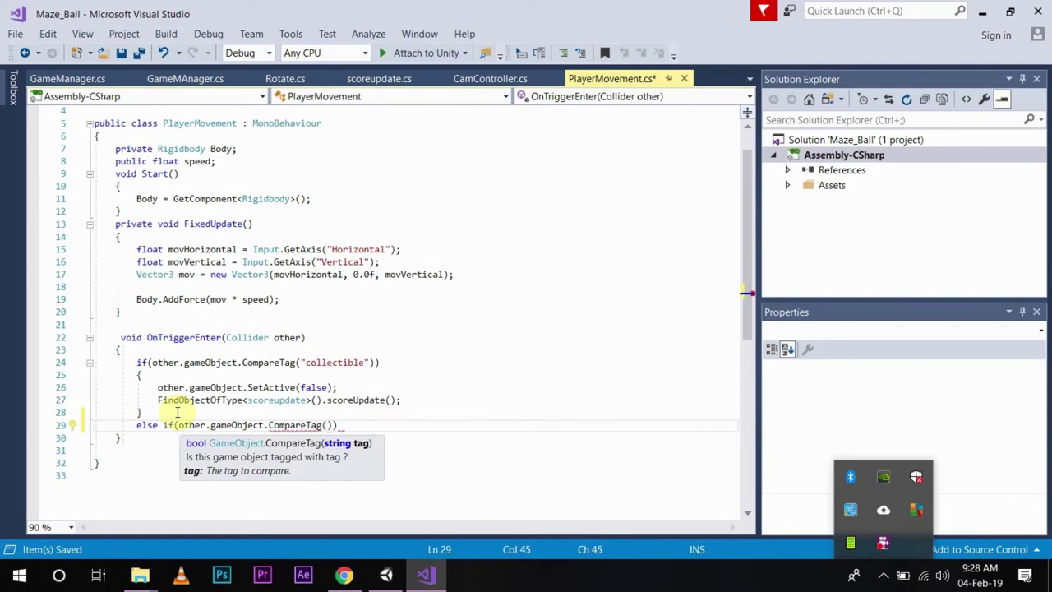
{"action": "type", "text": "enemy"}
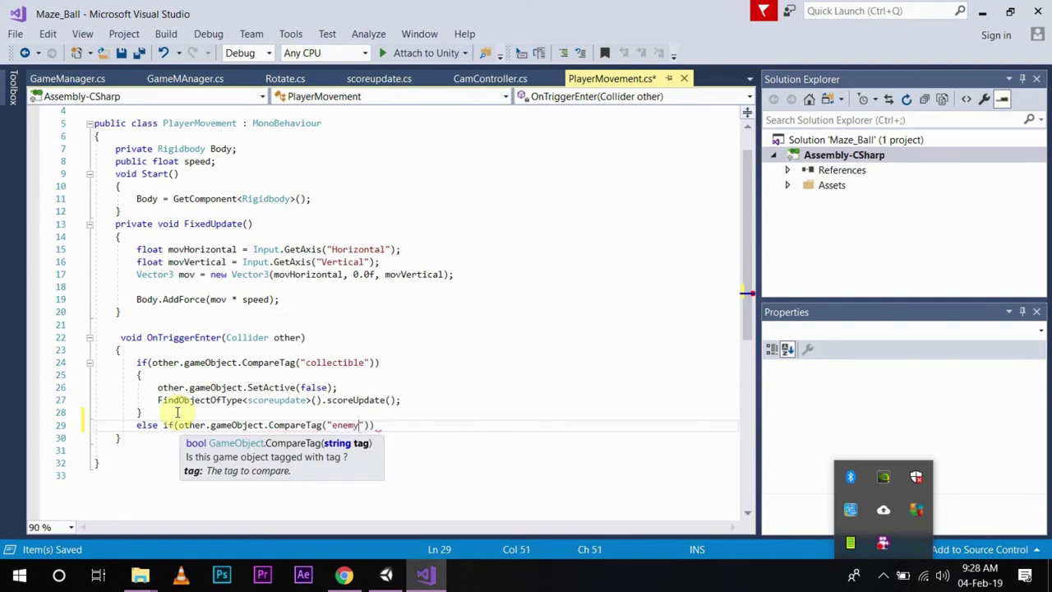
{"action": "type", "text": "\")"}
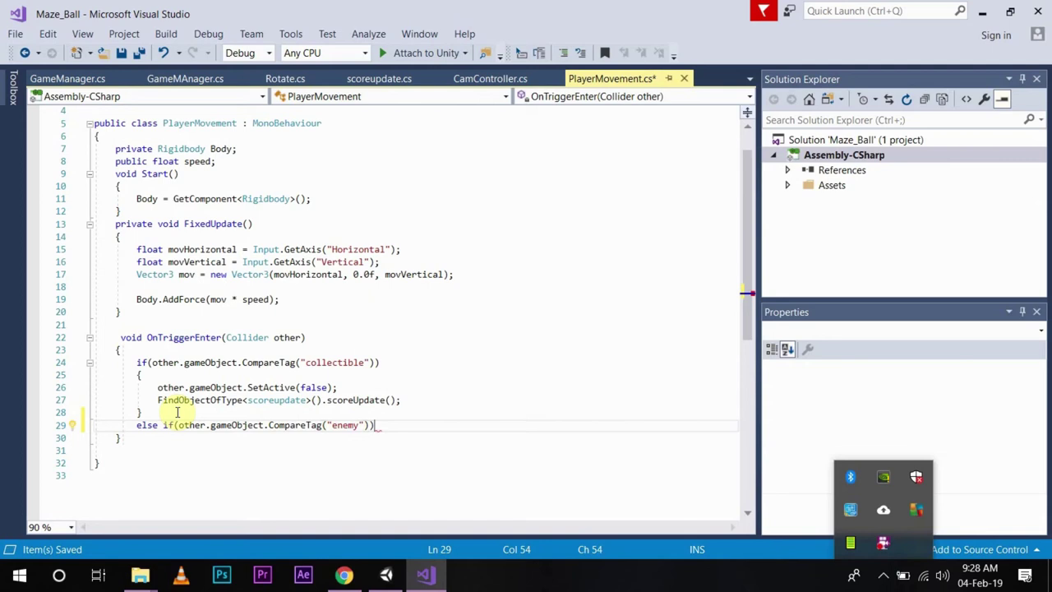
{"action": "key", "text": "Return"}
{"action": "type", "text": "{ }"}
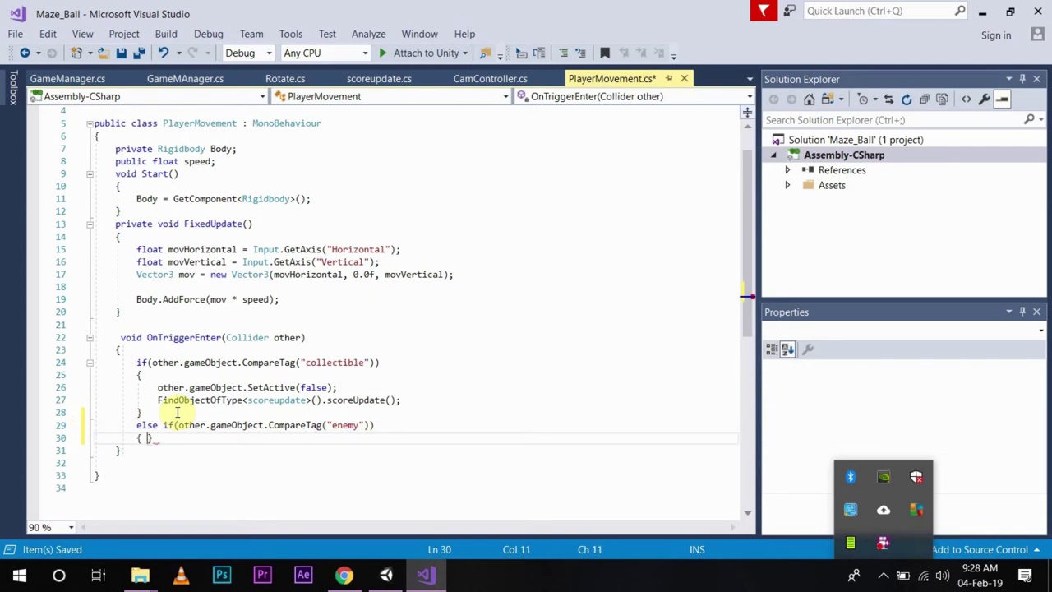
{"action": "key", "text": "Return"}
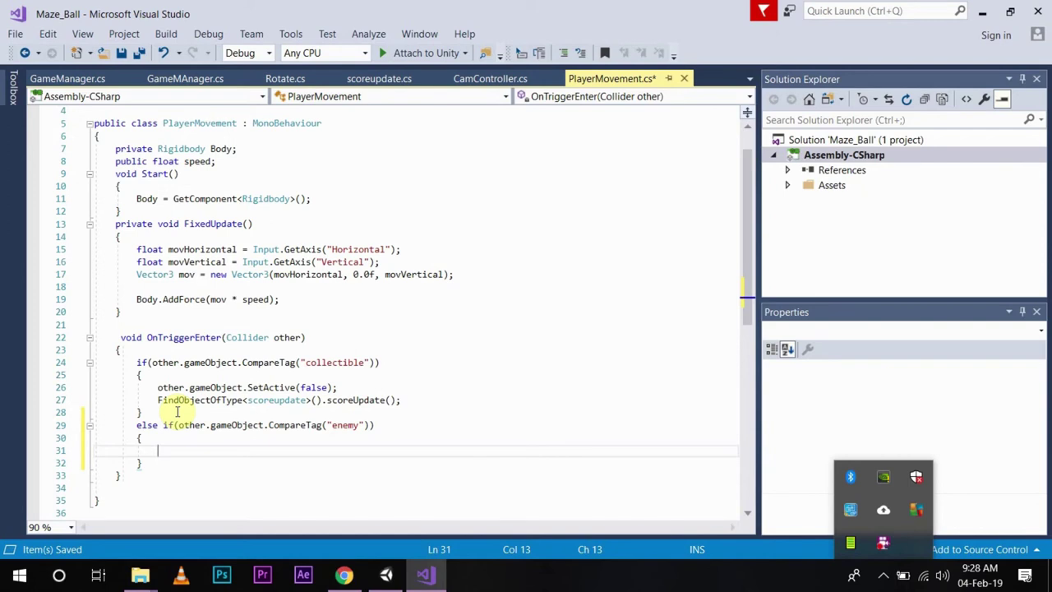
Add FindObjectOfType<GameMAnager>().EndGame(); to PlayerMovement.cs's enemy branch and save it
{"action": "type", "text": "fin"}
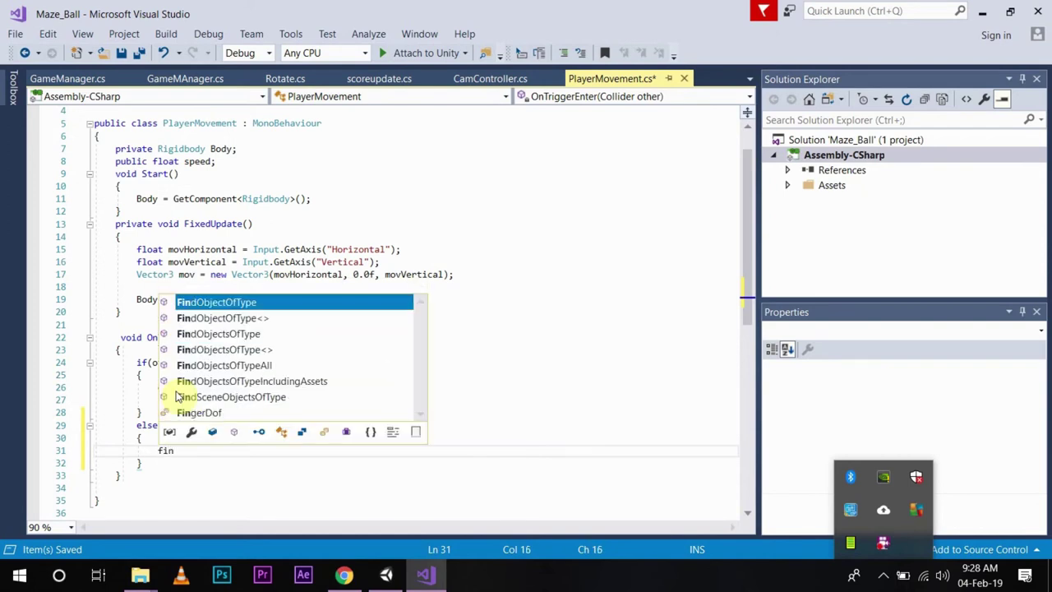
{"action": "key", "text": "Tab"}
{"action": "type", "text": "<"}
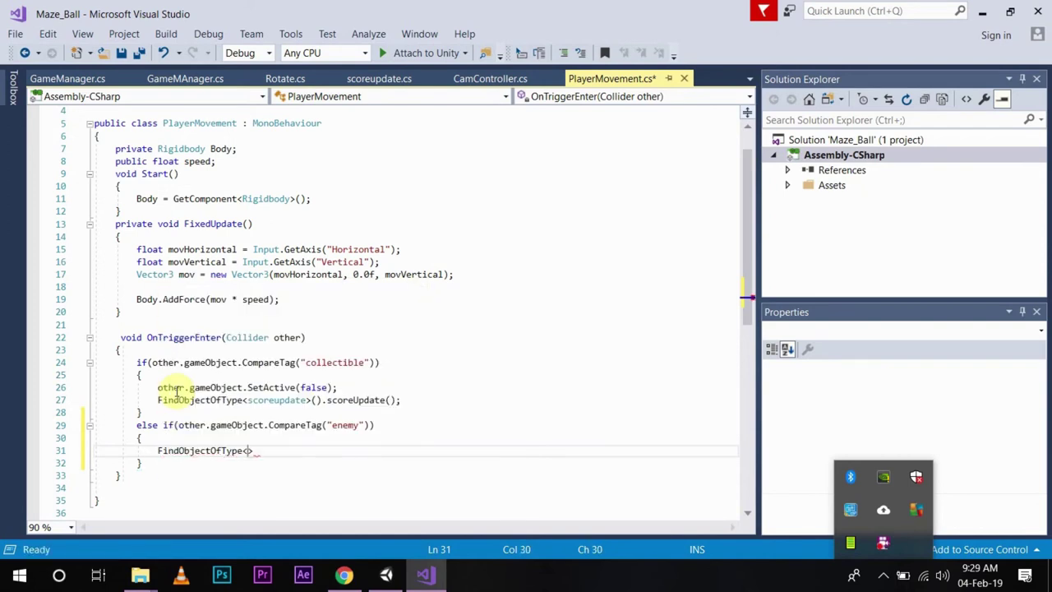
{"action": "type", "text": "gam"}
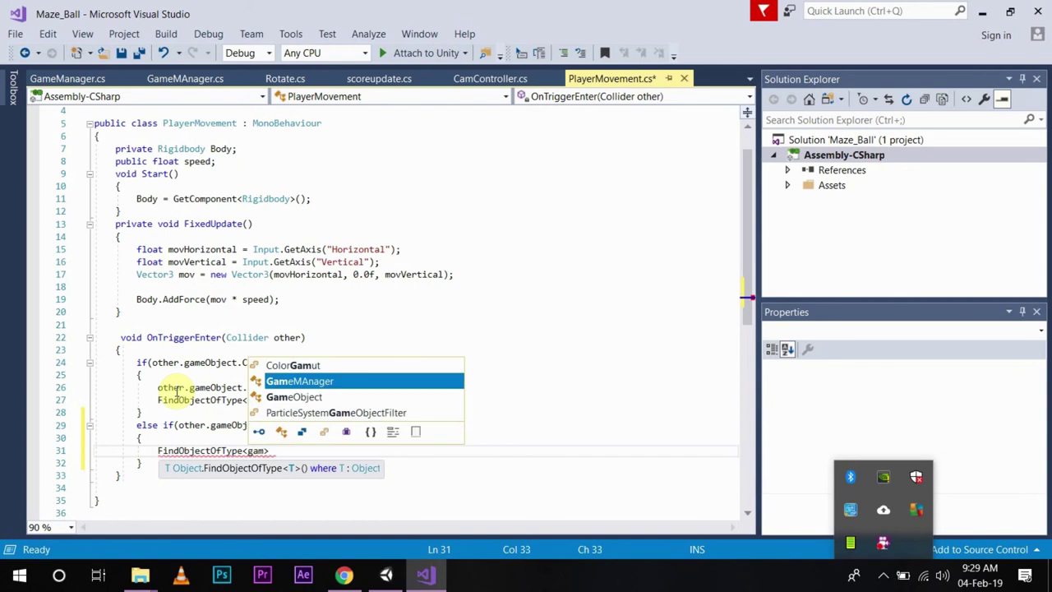
{"action": "key", "text": "Tab"}
{"action": "type", "text": ">"}
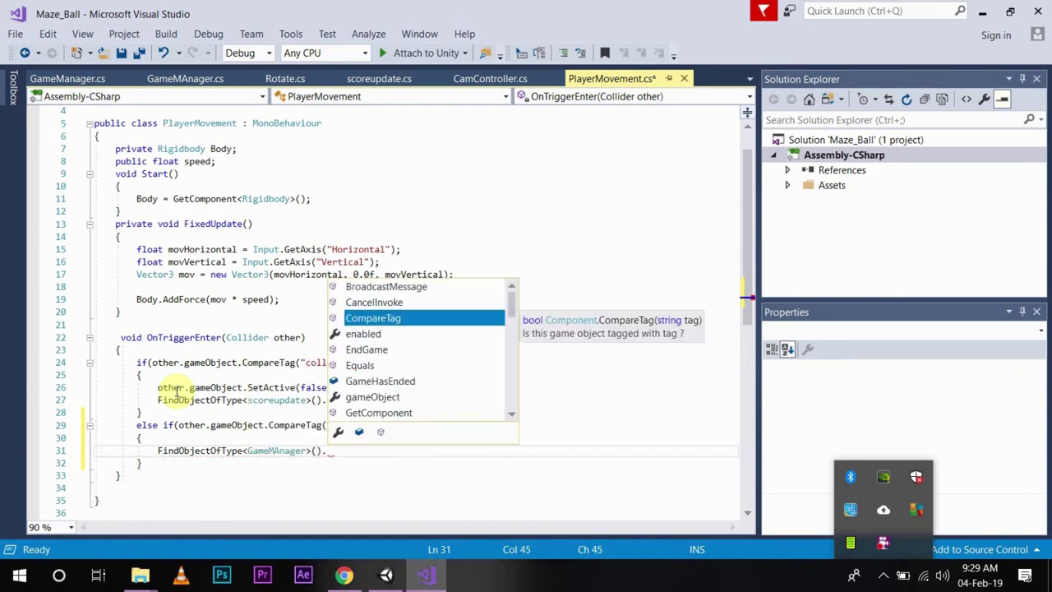
{"action": "key", "text": "Down"}
{"action": "key", "text": "Down"}
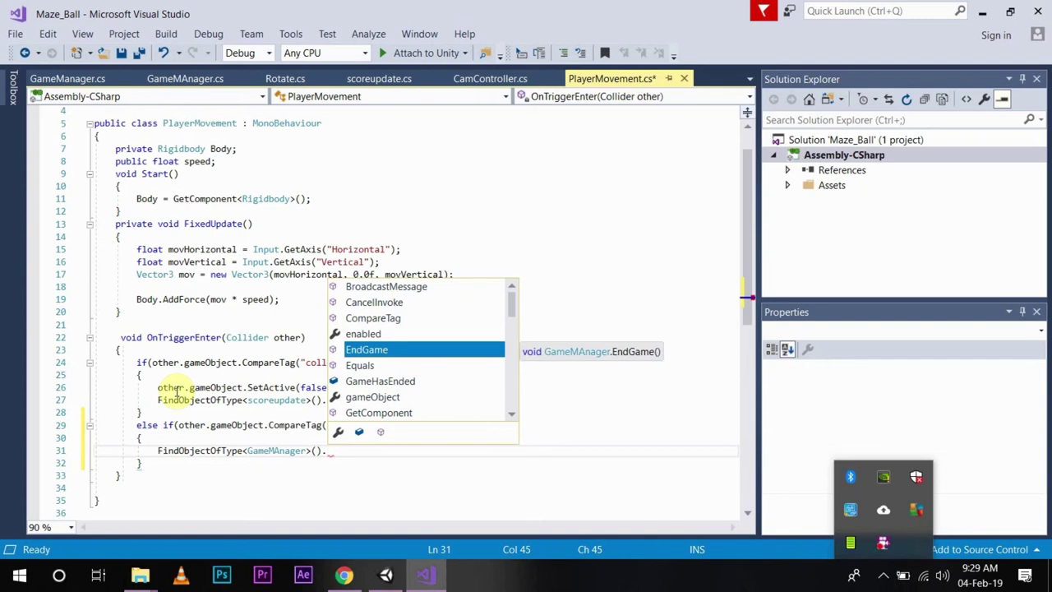
{"action": "key", "text": "Return"}
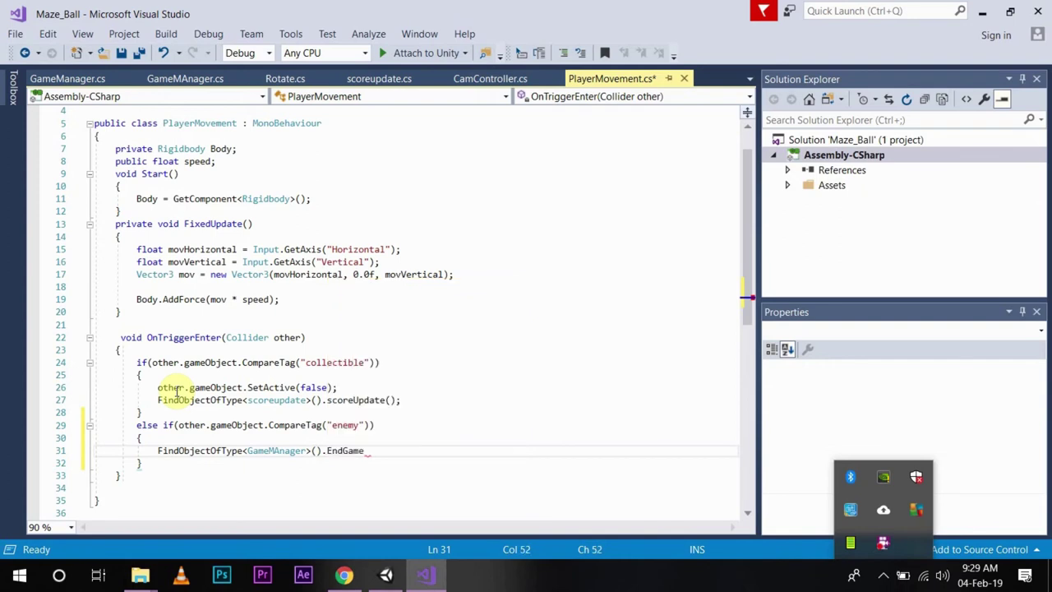
{"action": "type", "text": "();"}
{"action": "key", "text": "ctrl+s"}
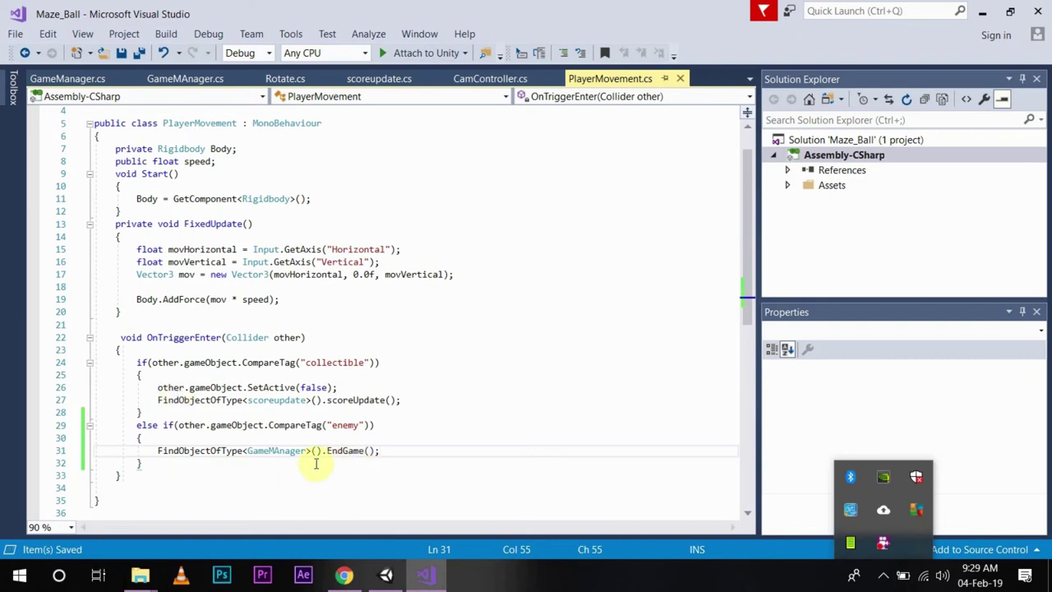
{"action": "left_click", "coordinate": [384, 579]}
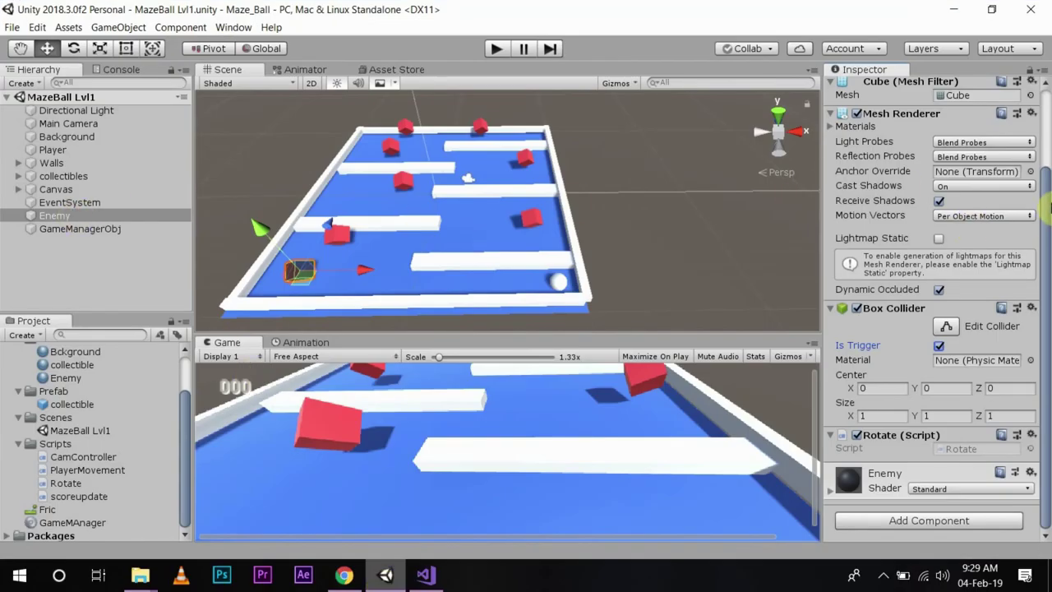
Scroll the Enemy's Inspector to the top to check its tag, then return to Visual Studio
{"action": "left_click_drag", "start_coordinate": [1044, 223], "coordinate": [1040, 139]}
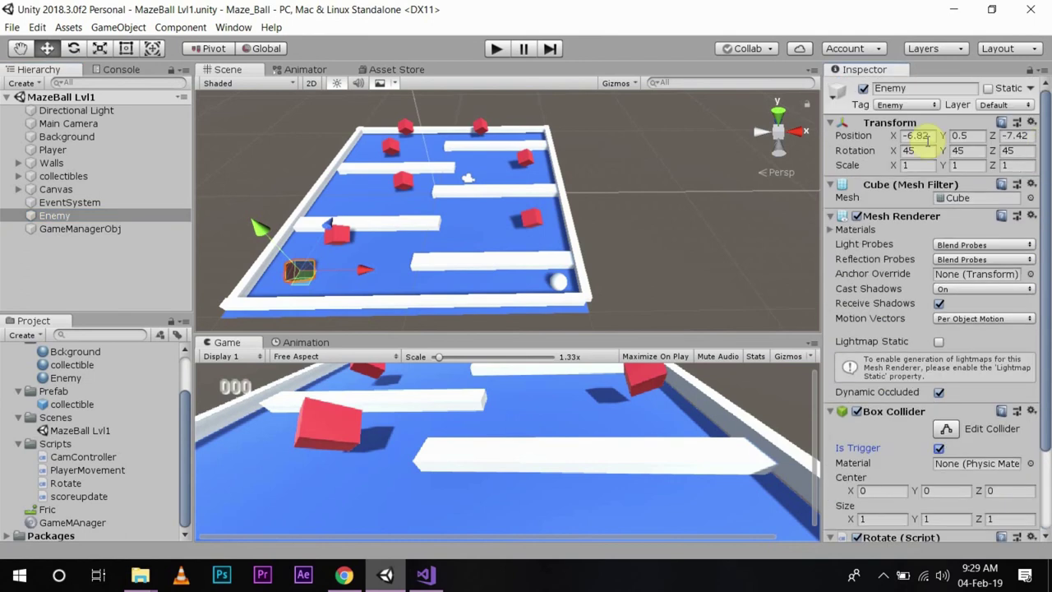
{"action": "left_click", "coordinate": [432, 580]}
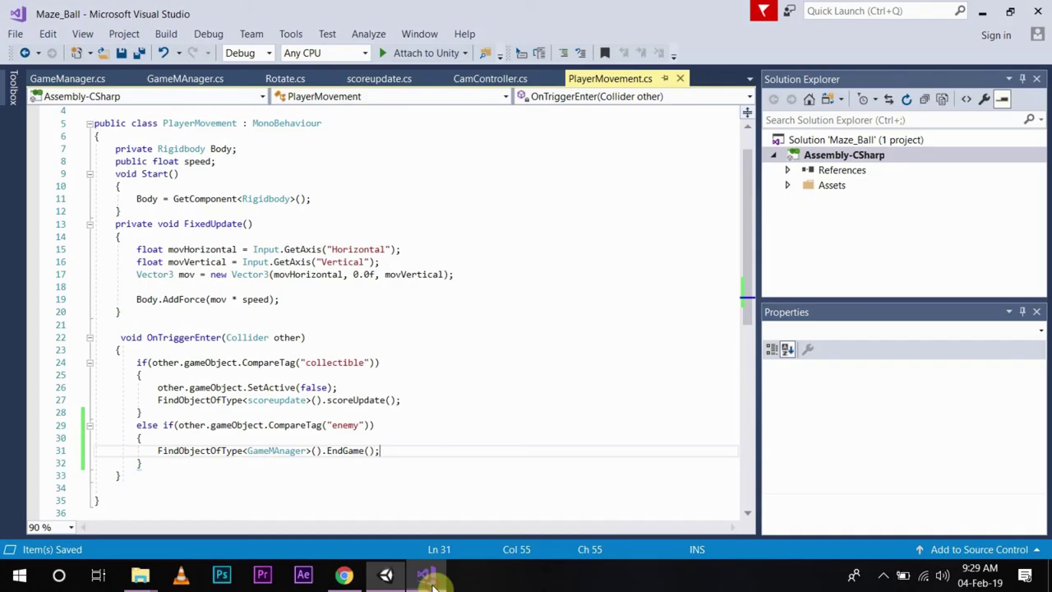
Edit the enemy tag string on line 29 of PlayerMovement.cs and test it in Unity
{"action": "left_click", "coordinate": [337, 427]}
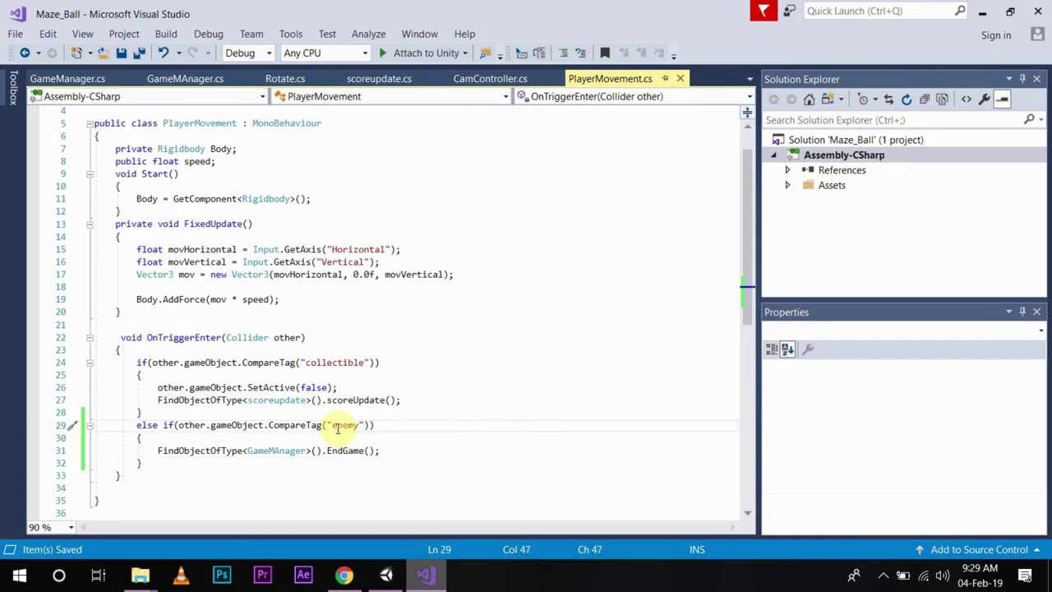
{"action": "key", "text": "BackSpace"}
{"action": "left_click", "coordinate": [385, 574]}
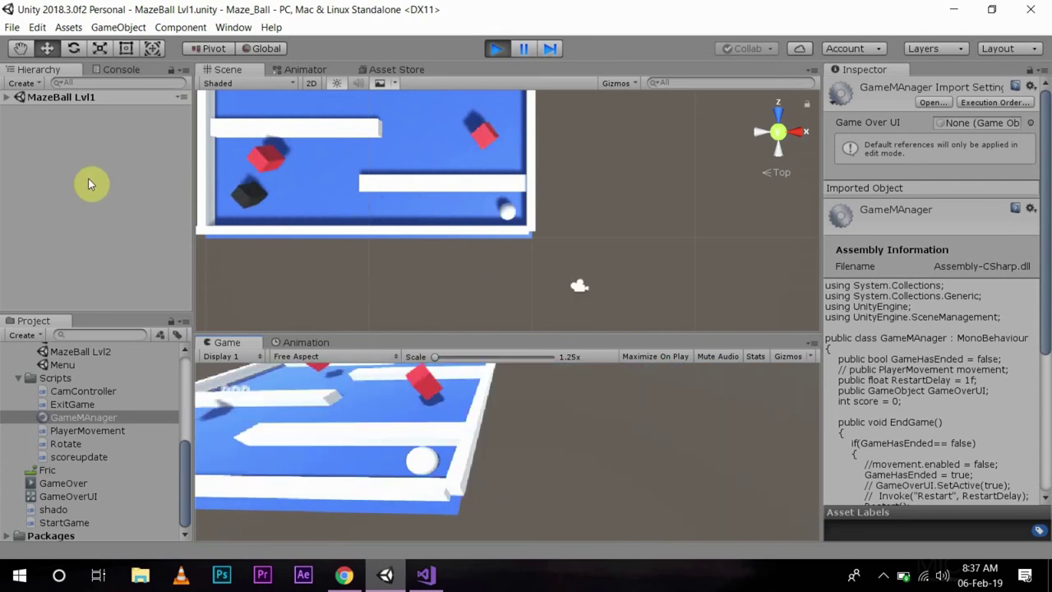
Stop the test run and open the GameMAnager script from the Project panel
{"action": "left_click", "coordinate": [497, 50]}
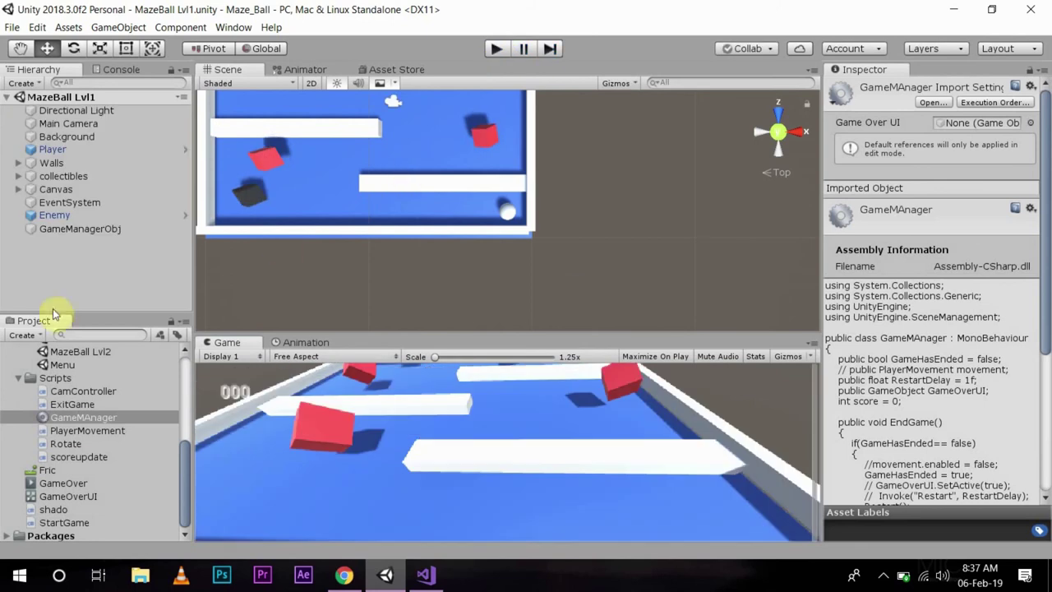
{"action": "left_click", "coordinate": [82, 420]}
{"action": "double_click", "coordinate": [83, 417]}
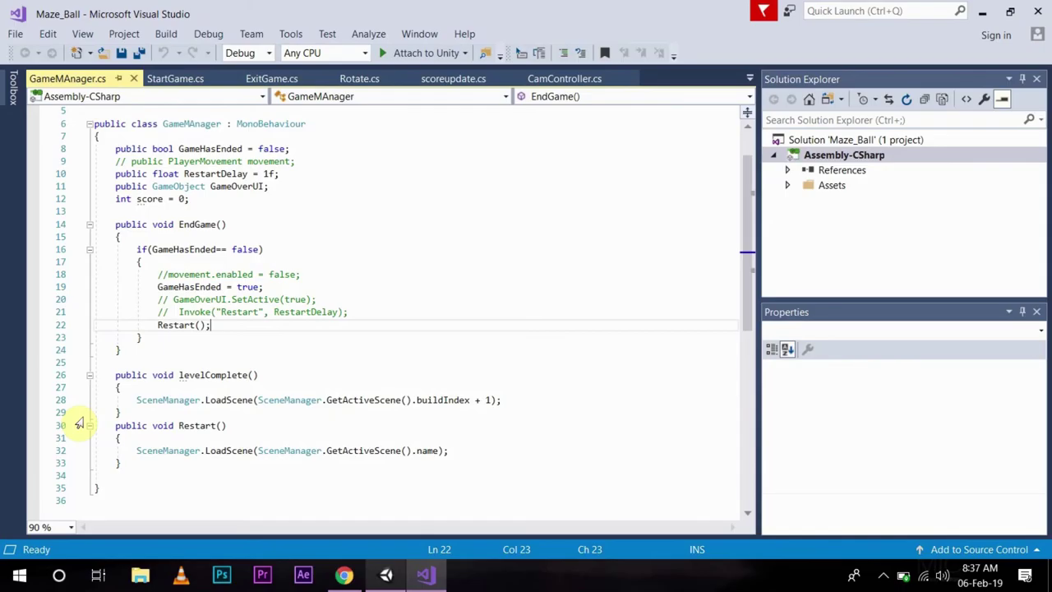
Outdent the commented-out movement line and check the RestartDelay field's 1f value
{"action": "key", "text": "BackSpace"}
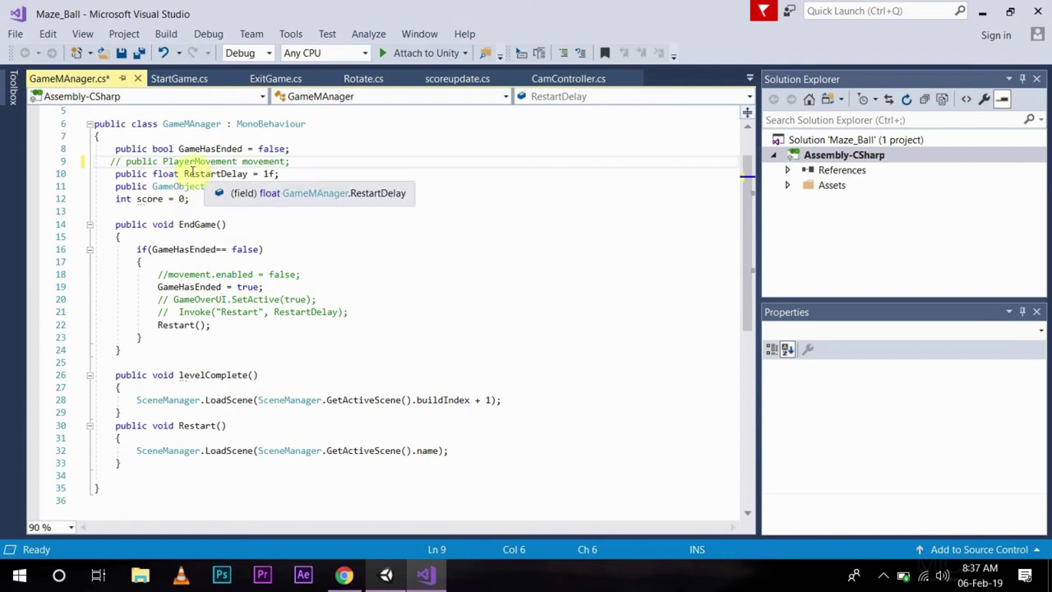
{"action": "left_click_drag", "start_coordinate": [184, 174], "coordinate": [252, 175]}
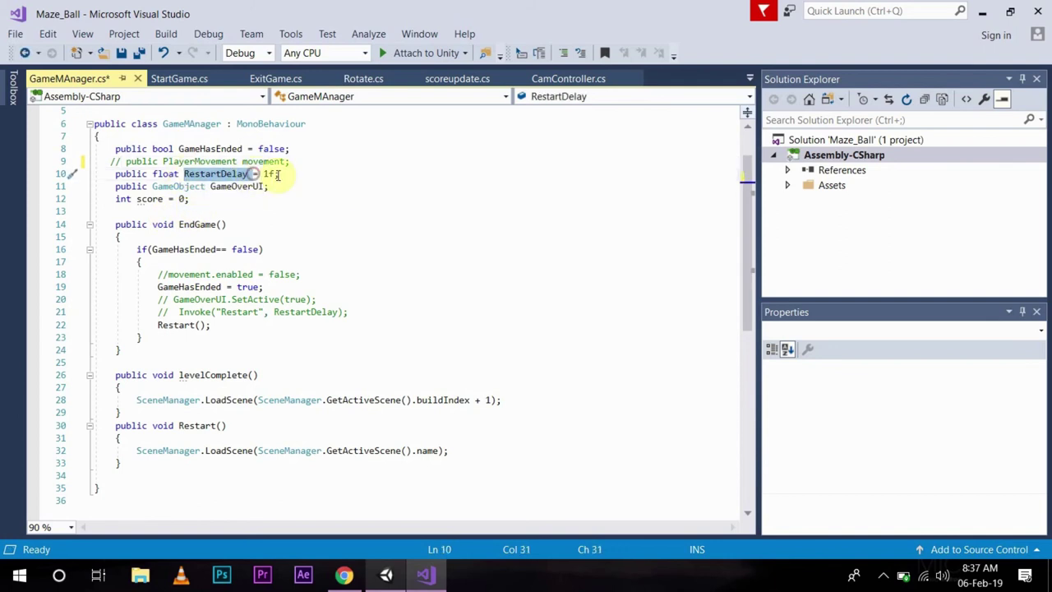
{"action": "left_click", "coordinate": [276, 175]}
{"action": "scroll", "coordinate": [416, 290], "scroll_direction": "down", "scroll_amount": 1}
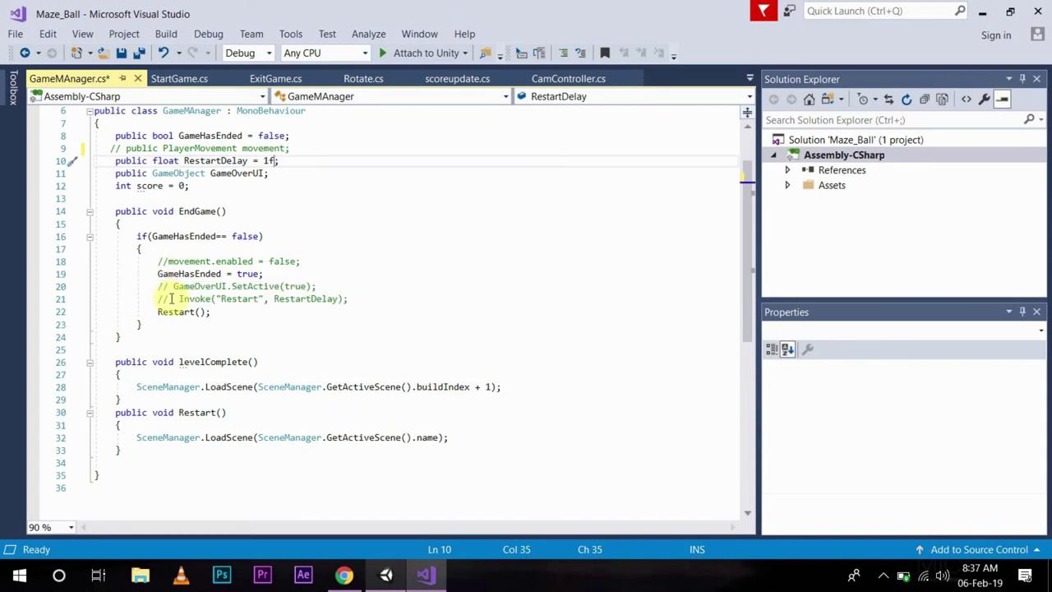
Uncomment Invoke("Restart", RestartDelay), delete the immediate Restart() call, and save GameMAnager.cs
{"action": "left_click_drag", "start_coordinate": [169, 298], "coordinate": [152, 298]}
{"action": "key", "text": "BackSpace"}
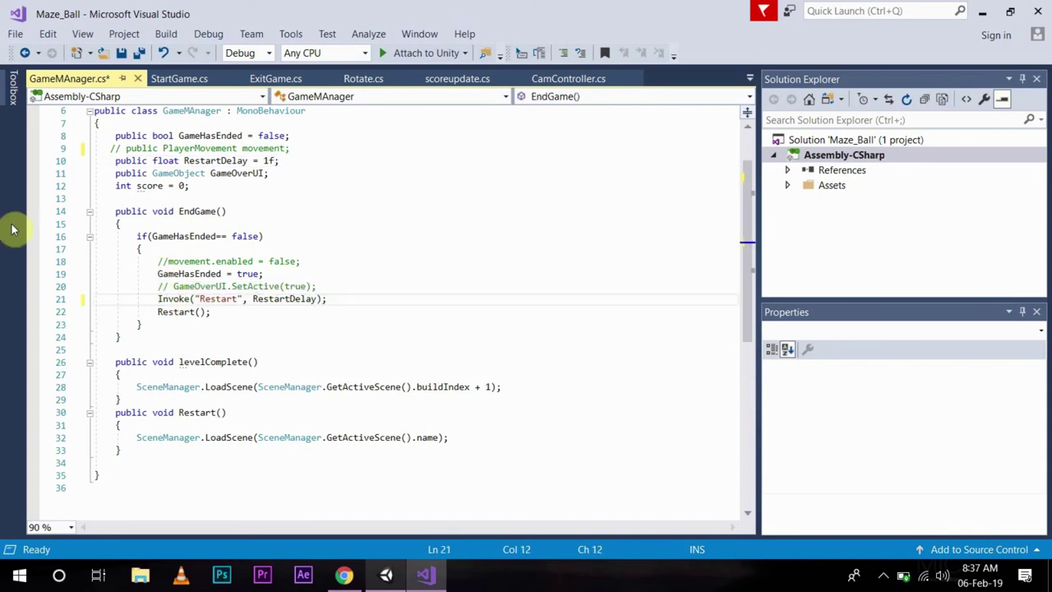
{"action": "left_click_drag", "start_coordinate": [211, 313], "coordinate": [154, 313]}
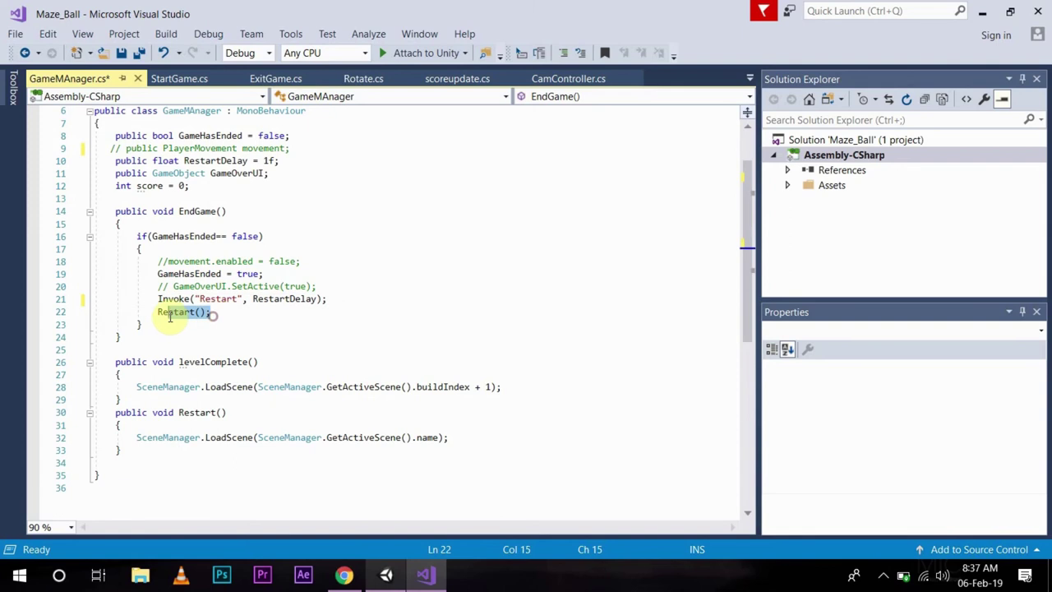
{"action": "key", "text": "BackSpace"}
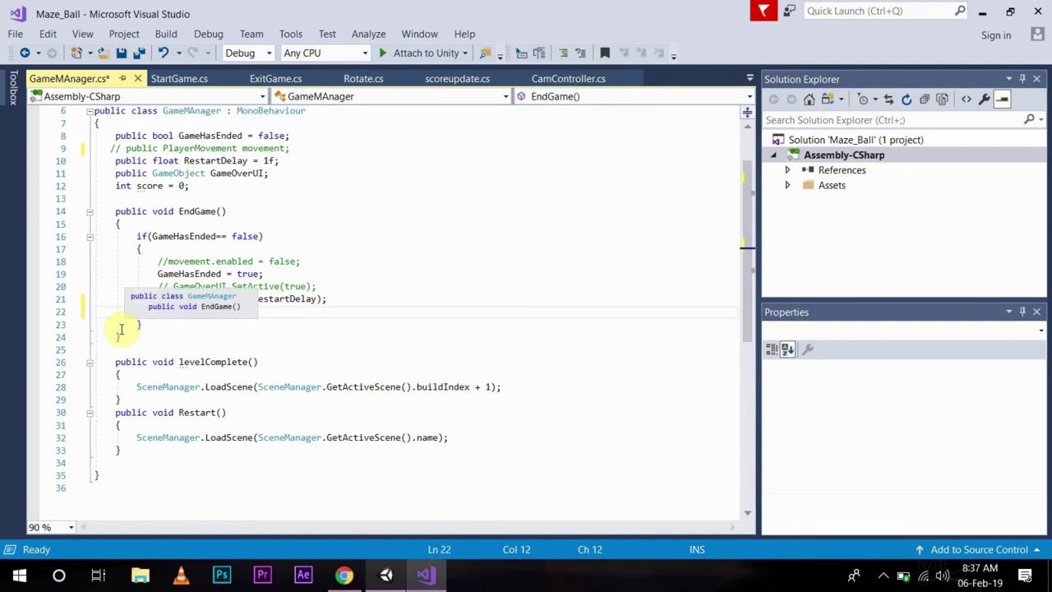
{"action": "left_click", "coordinate": [411, 337]}
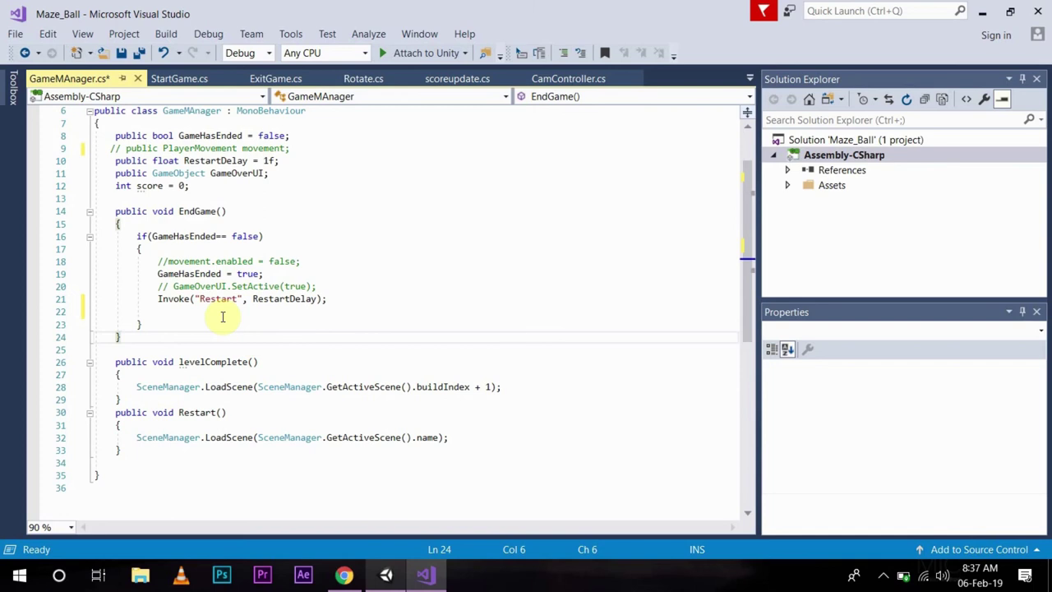
{"action": "left_click", "coordinate": [263, 299]}
{"action": "left_click", "coordinate": [329, 298]}
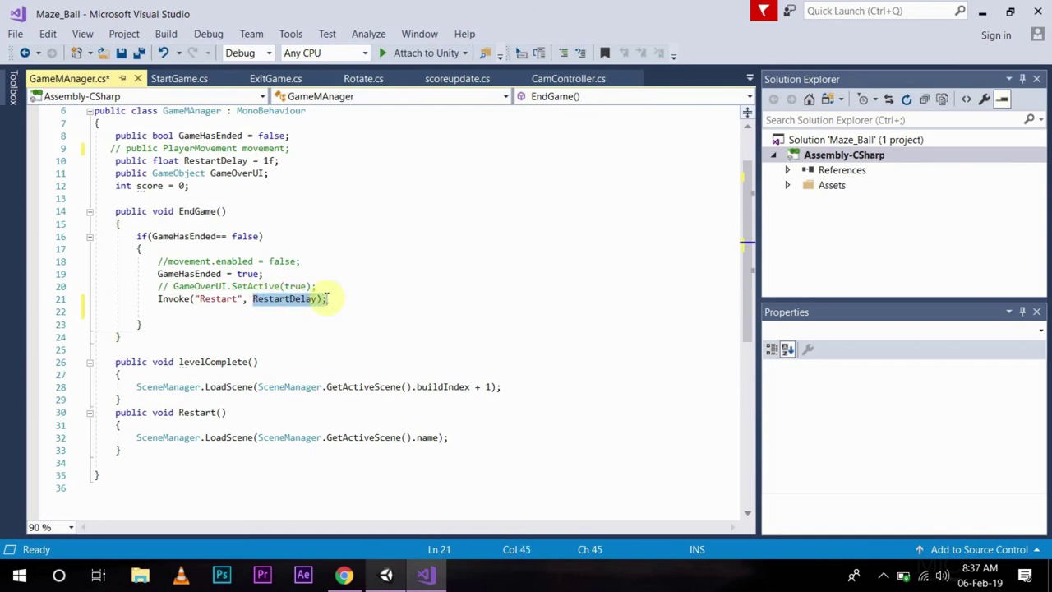
{"action": "key", "text": "ctrl+s"}
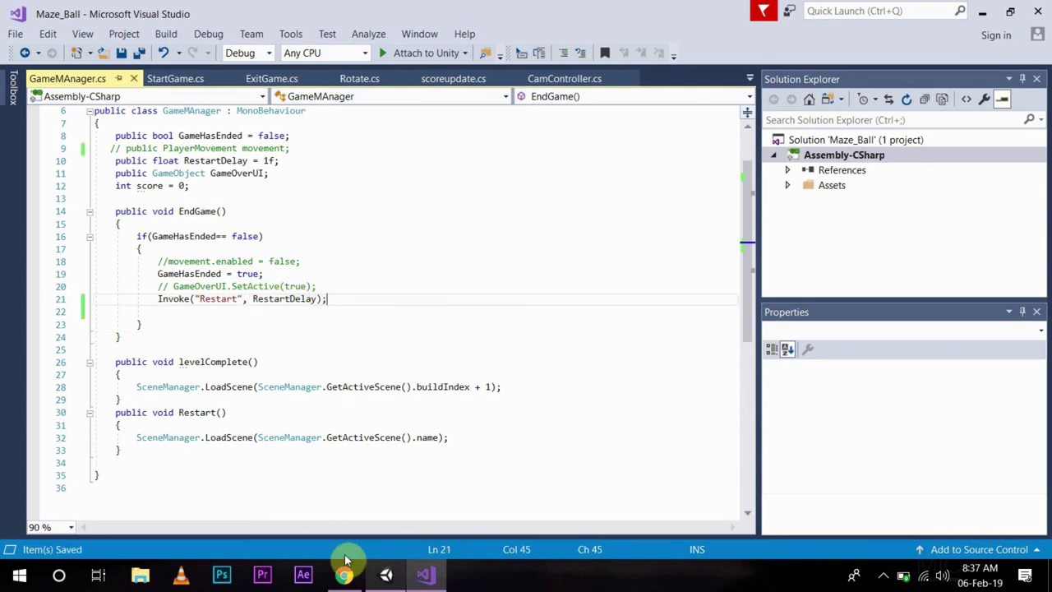
Play the maze, steering the ball left and right into the enemy until it reloads, then stop
{"action": "left_click", "coordinate": [386, 574]}
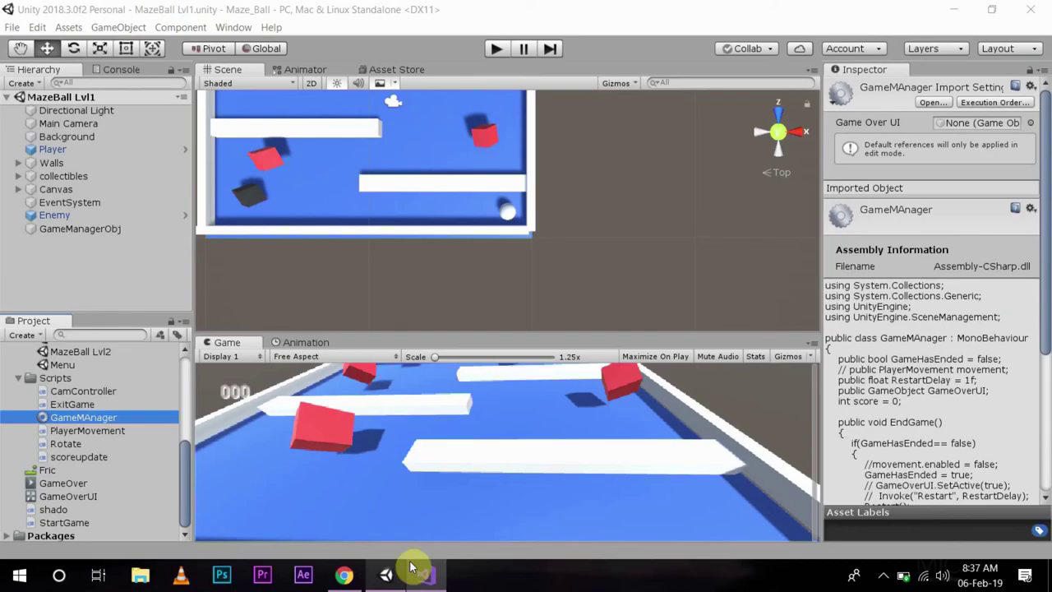
{"action": "left_click", "coordinate": [499, 50]}
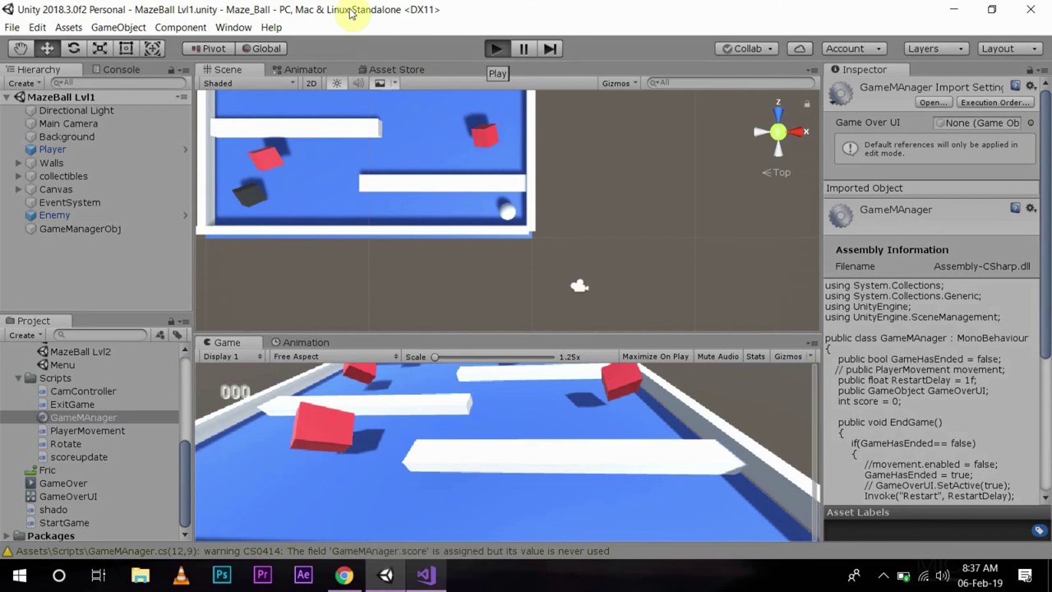
{"action": "key", "text": "Left"}
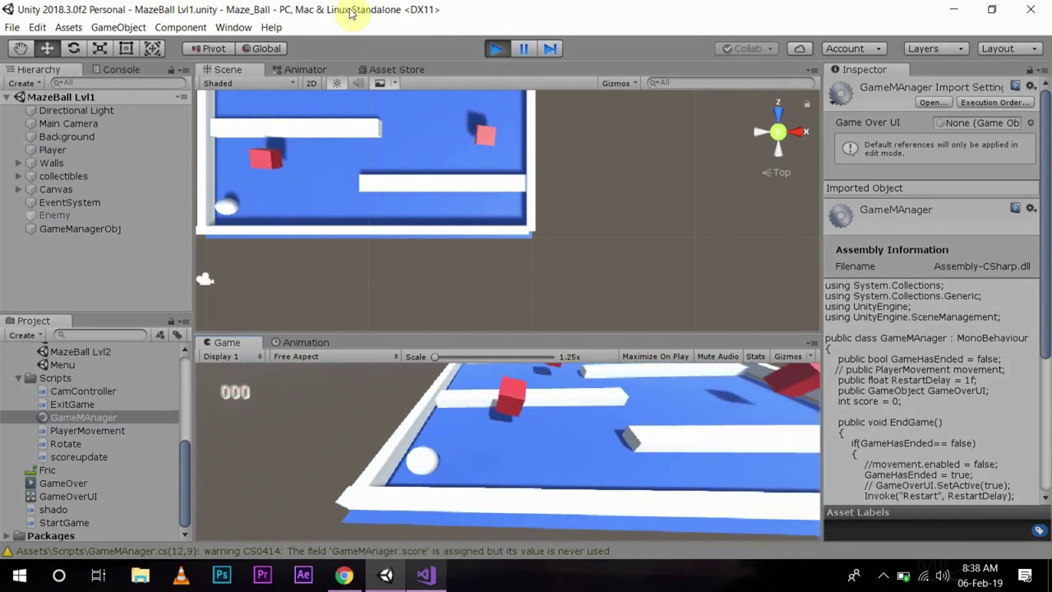
{"action": "key", "text": "Left"}
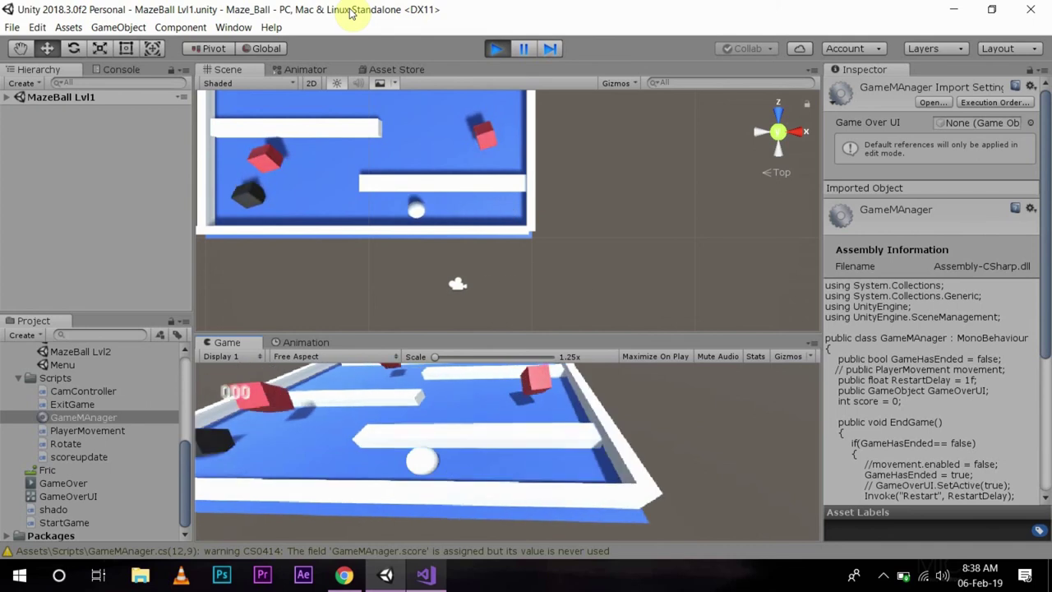
{"action": "key", "text": "Right"}
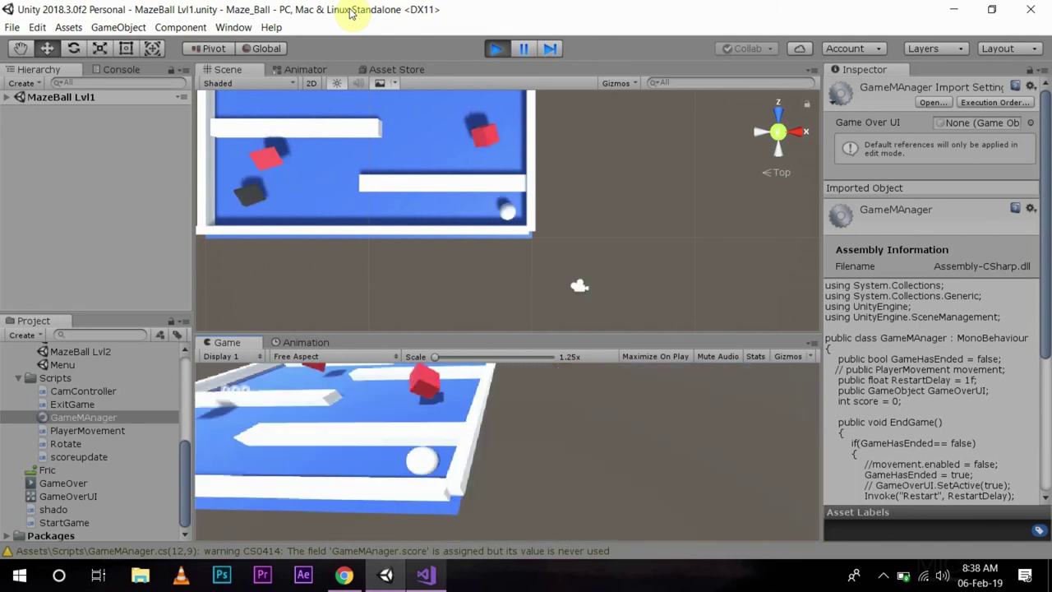
{"action": "key", "text": "Left"}
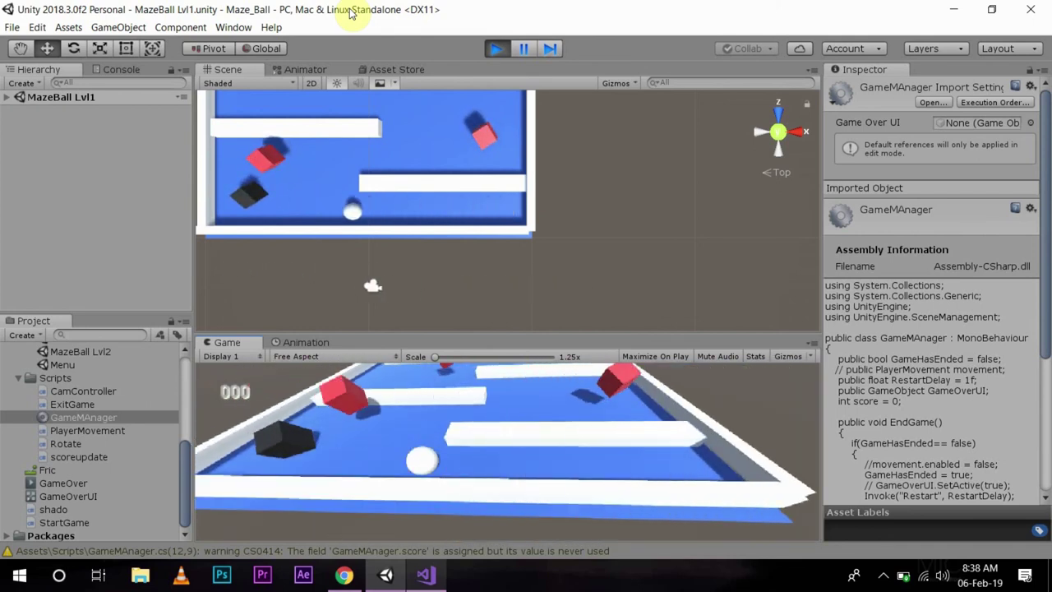
{"action": "key", "text": "Right"}
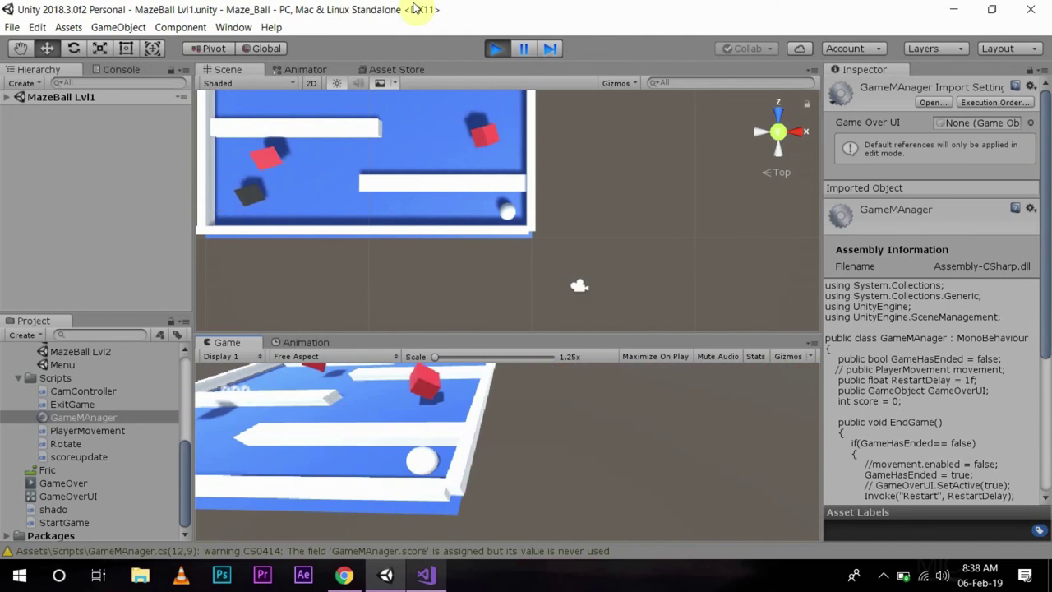
{"action": "left_click", "coordinate": [496, 49]}
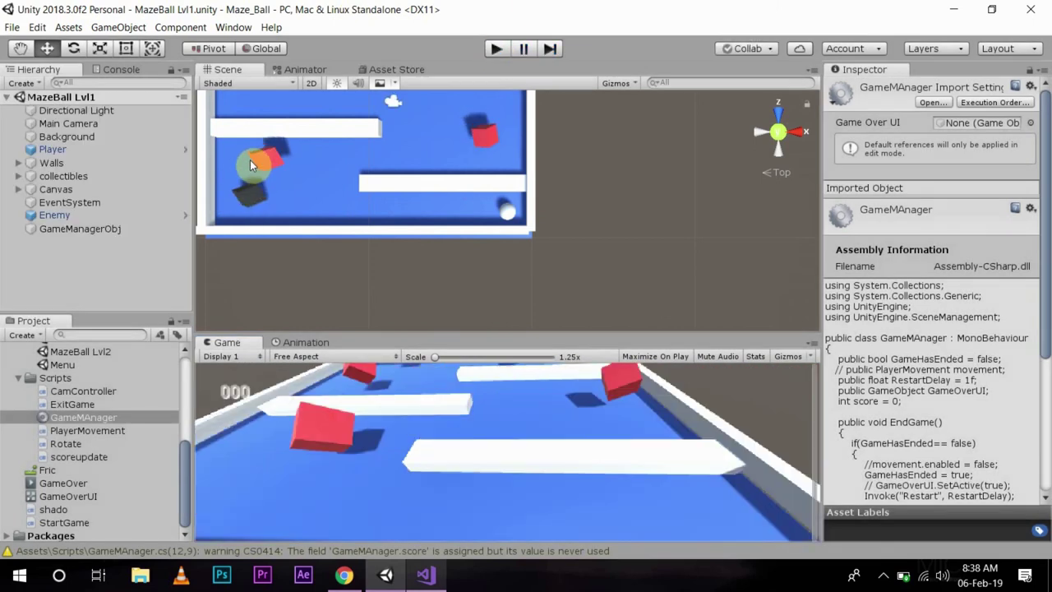
Expand Canvas and GameOverUI in the Hierarchy and activate the GameOverUI panel
{"action": "left_click", "coordinate": [18, 190]}
{"action": "left_click", "coordinate": [30, 214]}
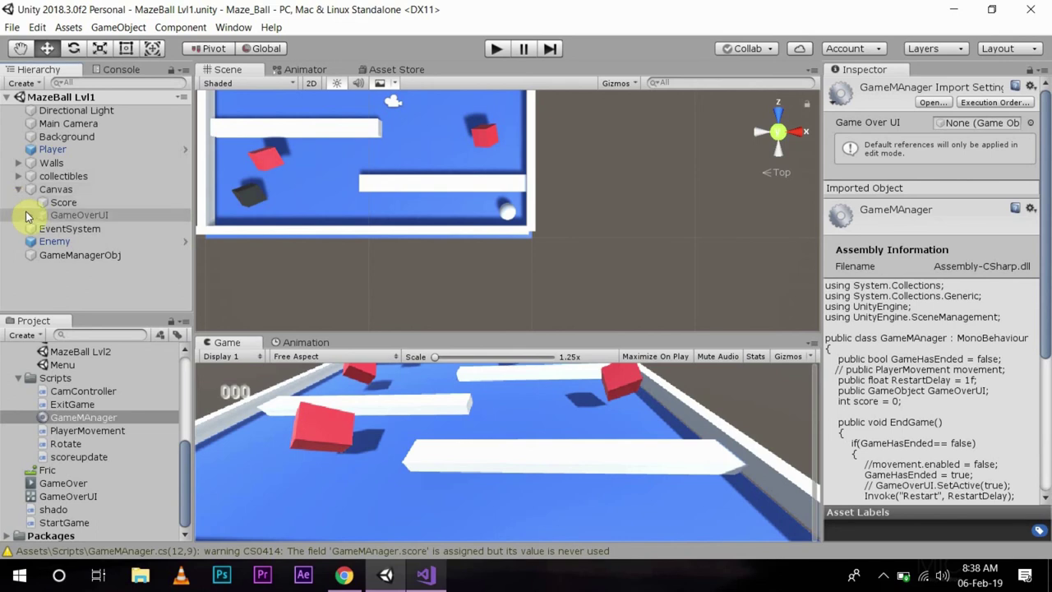
{"action": "left_click", "coordinate": [65, 212]}
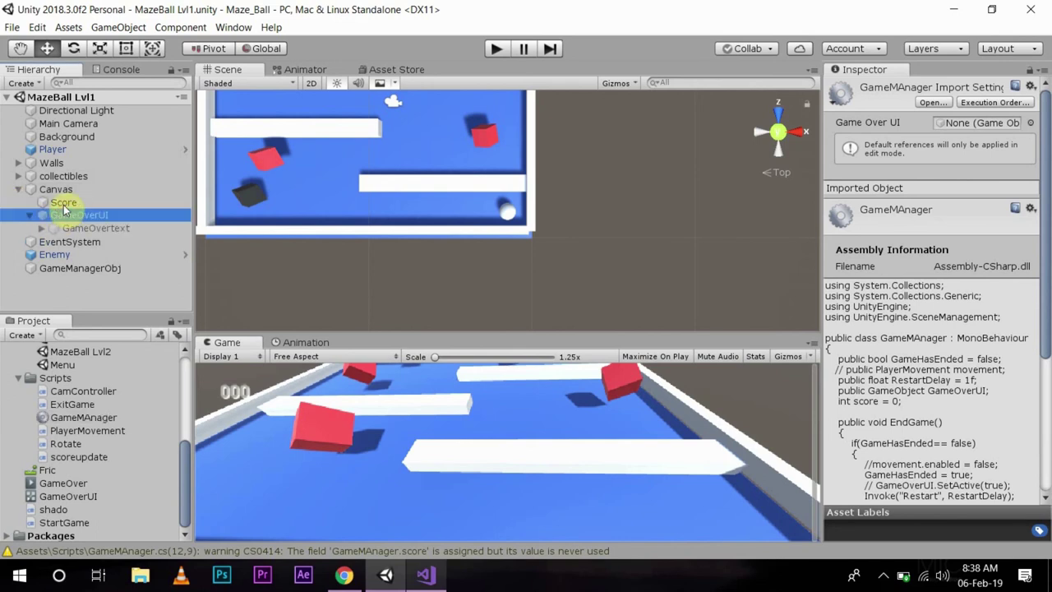
{"action": "left_click", "coordinate": [21, 83]}
{"action": "mouse_move", "coordinate": [33, 227]}
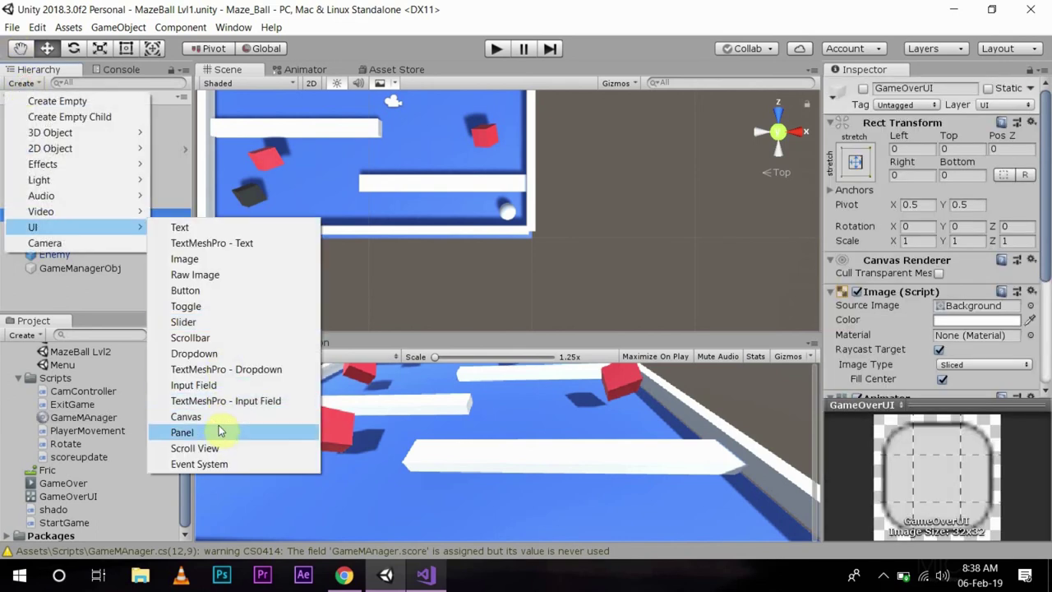
{"action": "left_click", "coordinate": [176, 173]}
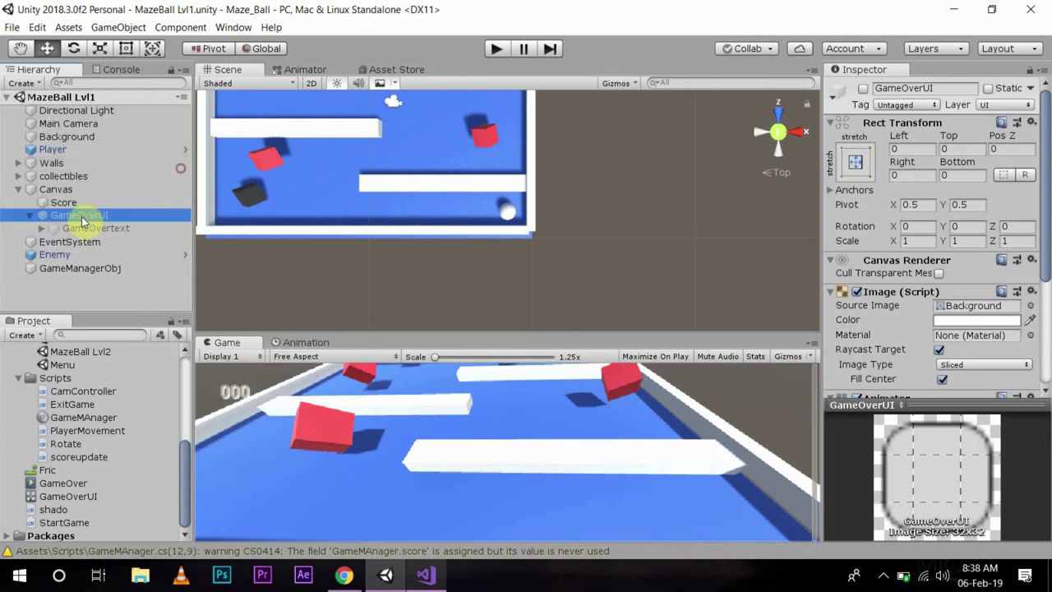
{"action": "left_click", "coordinate": [863, 88]}
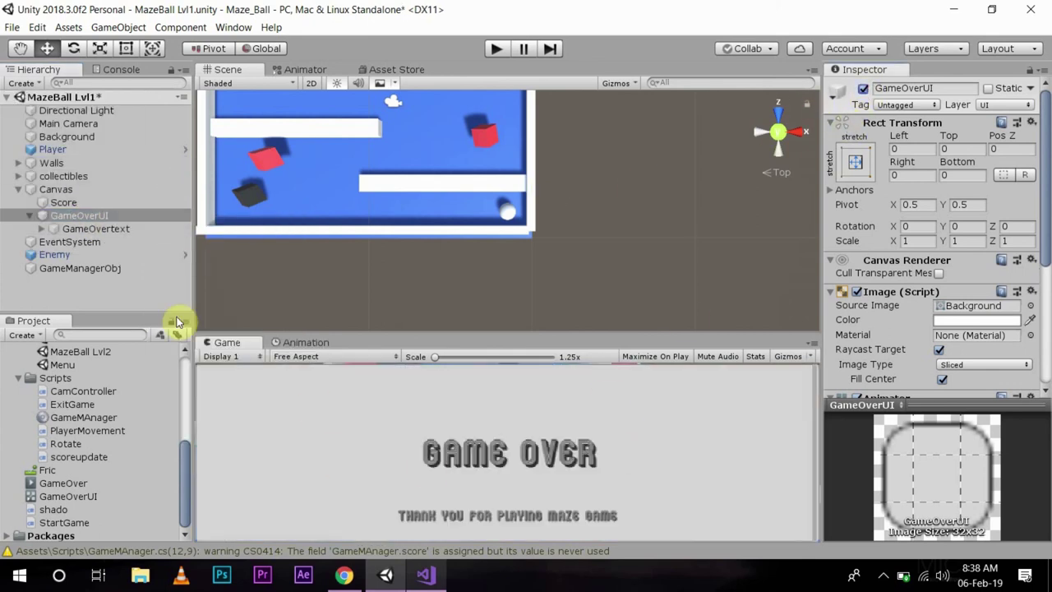
Inspect the GameOvertext and ThankyouTexy text objects, toggling the thank-you text off and on
{"action": "left_click", "coordinate": [57, 228]}
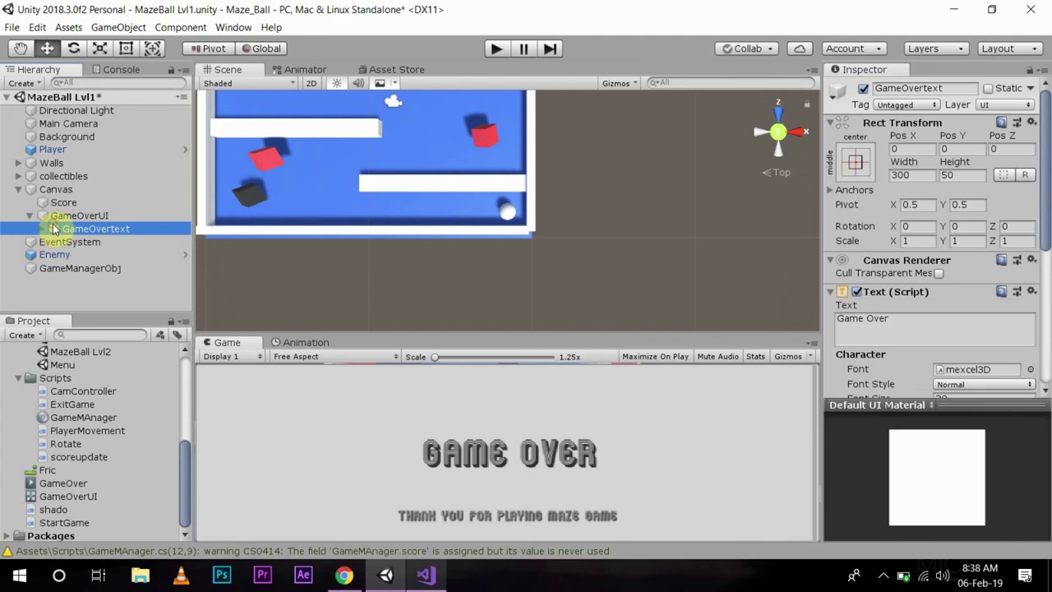
{"action": "left_click", "coordinate": [42, 229]}
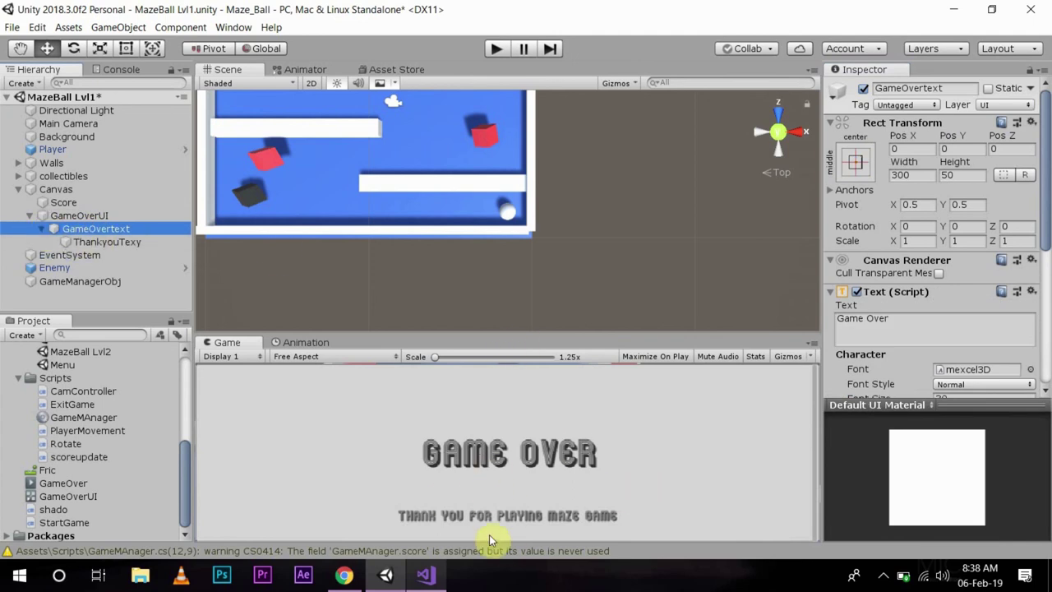
{"action": "left_click", "coordinate": [109, 242]}
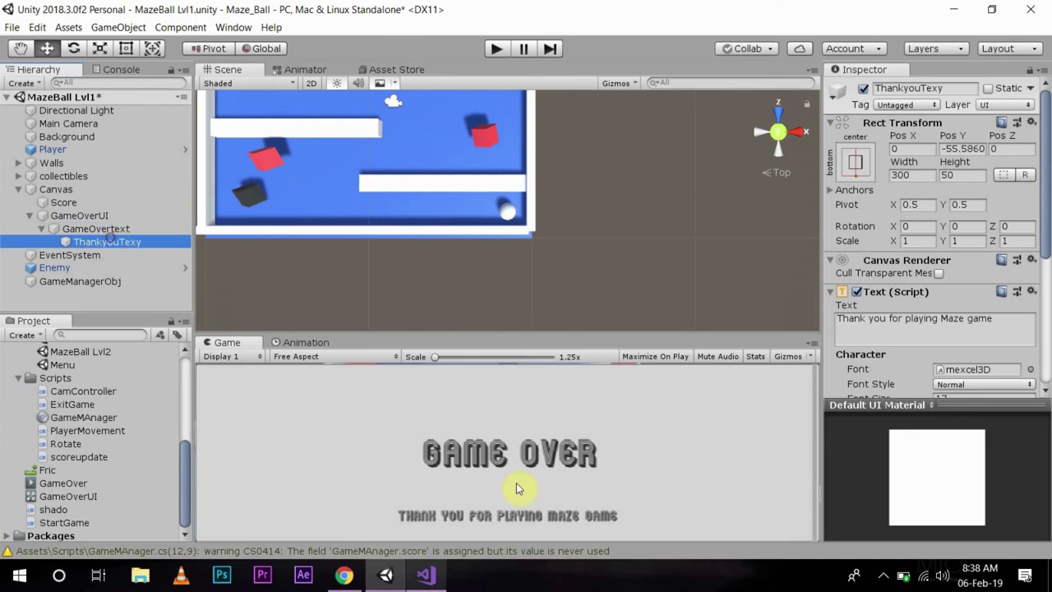
{"action": "left_click", "coordinate": [41, 227]}
{"action": "left_click", "coordinate": [29, 216]}
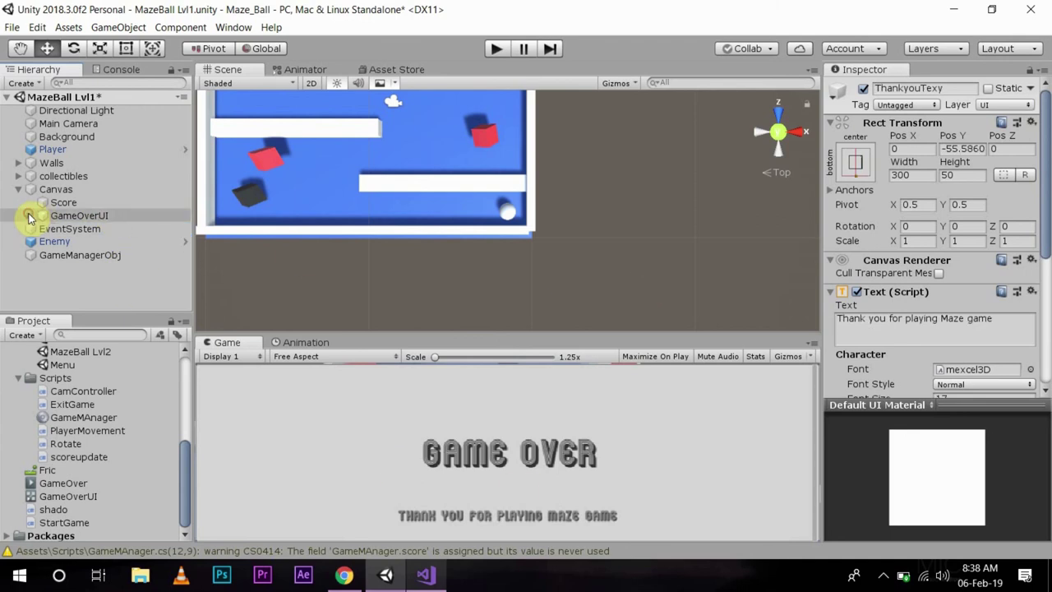
{"action": "left_click", "coordinate": [864, 88]}
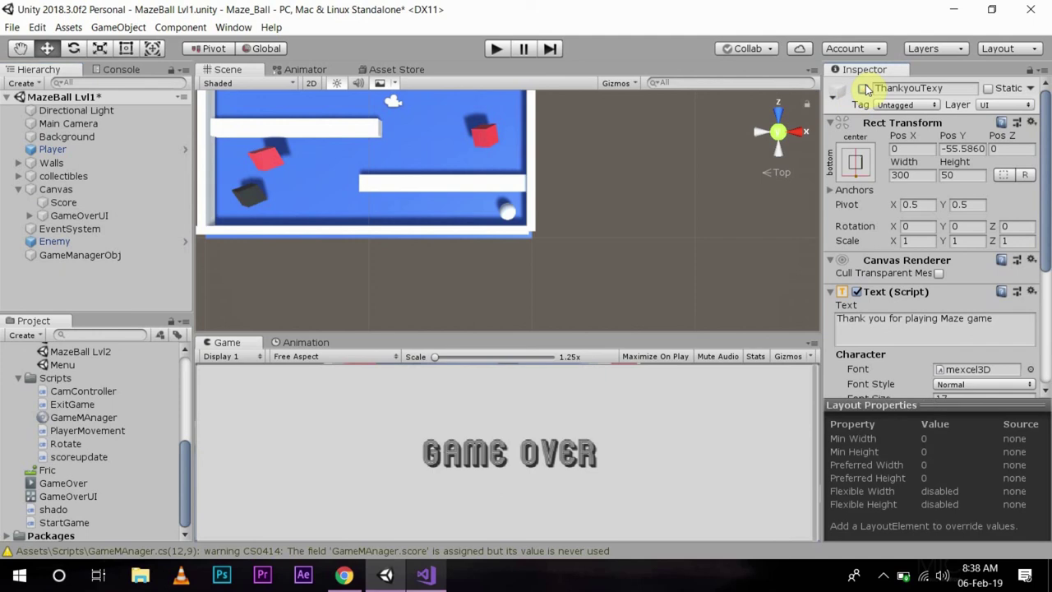
{"action": "left_click", "coordinate": [864, 88]}
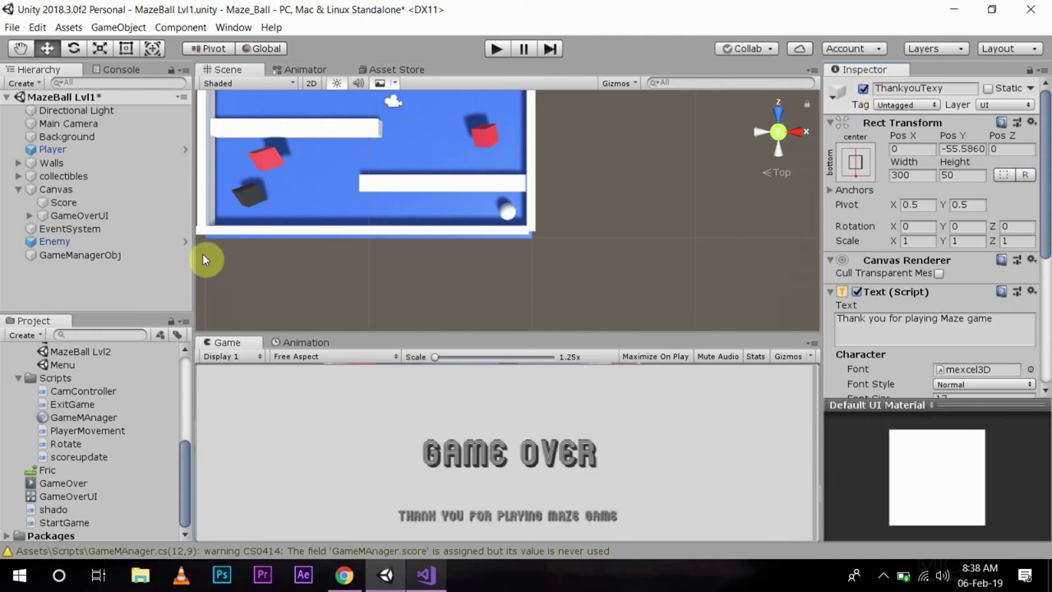
{"action": "left_click_drag", "start_coordinate": [63, 202], "coordinate": [101, 222]}
{"action": "left_click", "coordinate": [101, 220]}
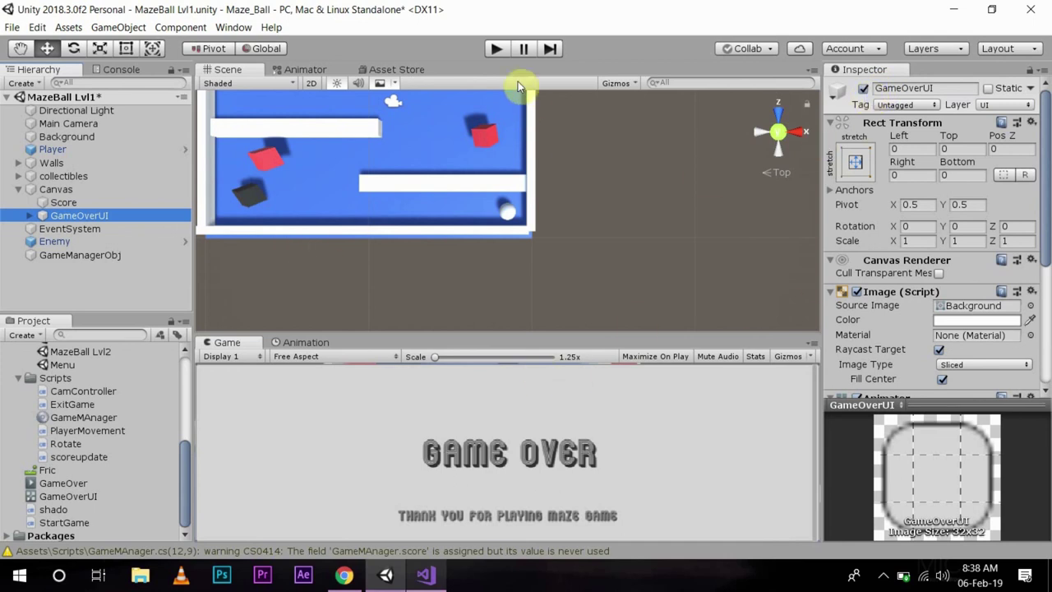
Run and stop a test play, then deactivate GameOverUI so it starts hidden
{"action": "left_click", "coordinate": [496, 51]}
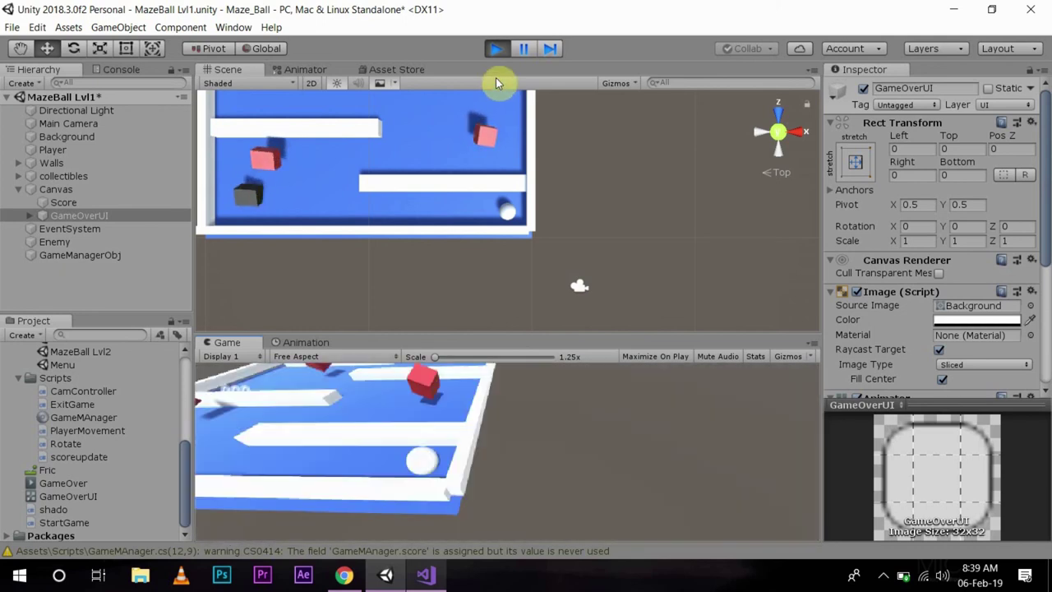
{"action": "left_click", "coordinate": [496, 49]}
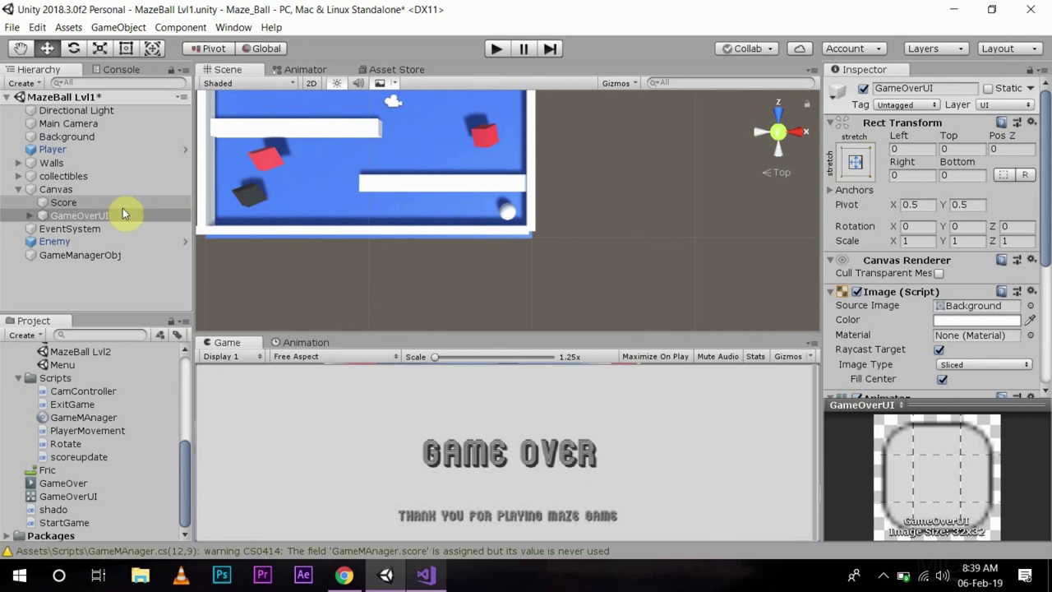
{"action": "left_click", "coordinate": [864, 88]}
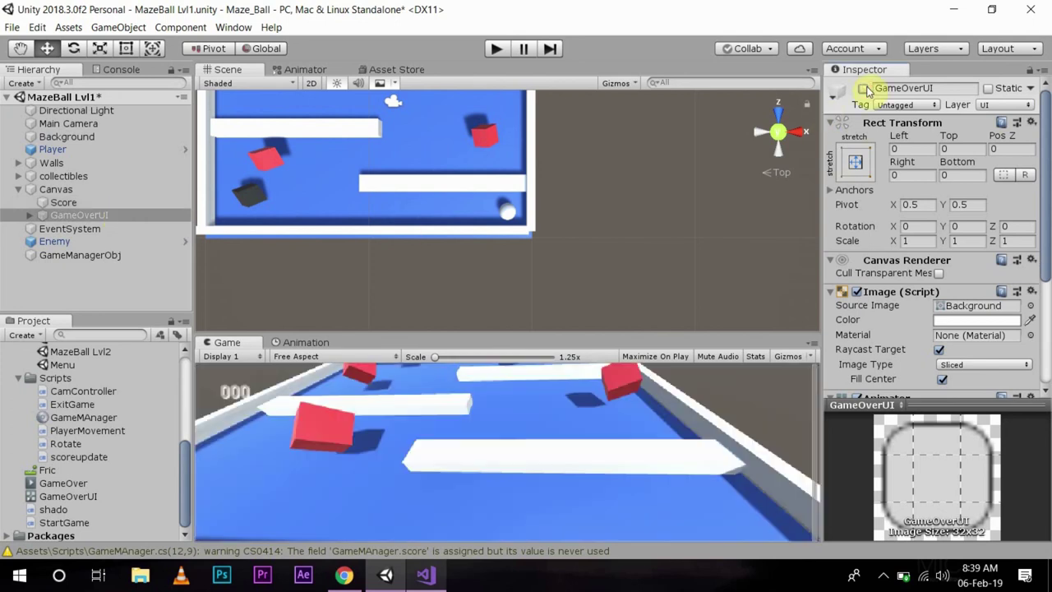
{"action": "left_click", "coordinate": [428, 578]}
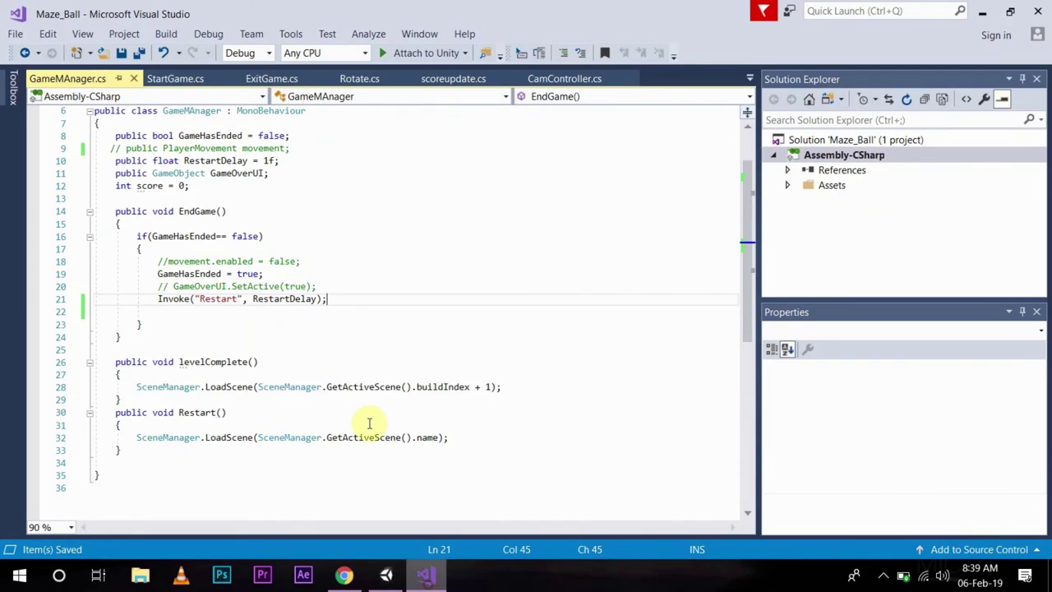
Uncomment GameOverUI.SetActive(true); on line 20 of EndGame and save GameMAnager.cs
{"action": "left_click", "coordinate": [158, 287]}
{"action": "key", "text": "Delete"}
{"action": "key", "text": "Delete"}
{"action": "key", "text": "Delete"}
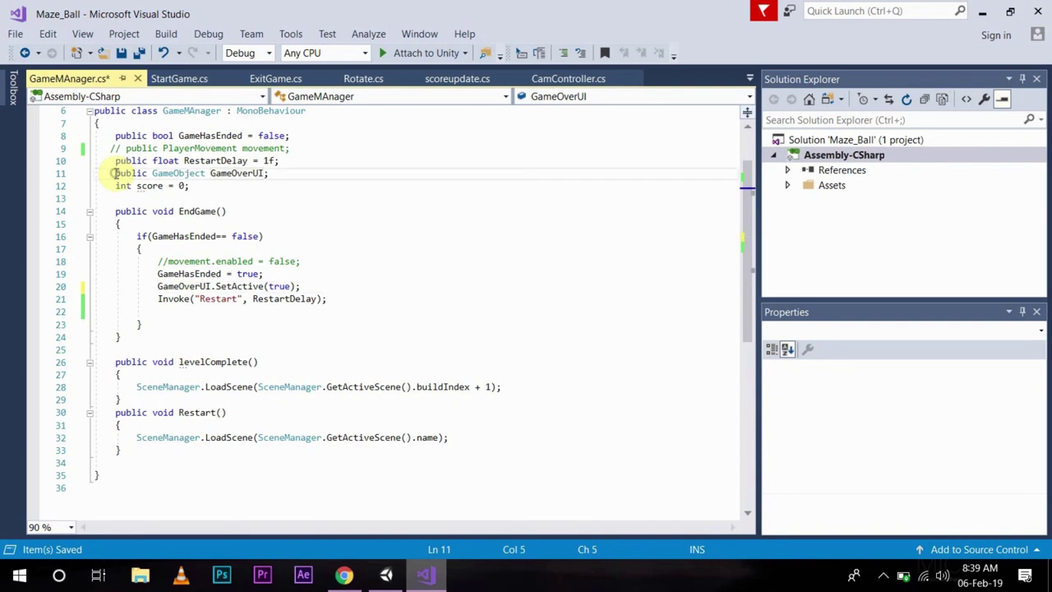
{"action": "left_click_drag", "start_coordinate": [115, 174], "coordinate": [280, 175]}
{"action": "left_click", "coordinate": [289, 183]}
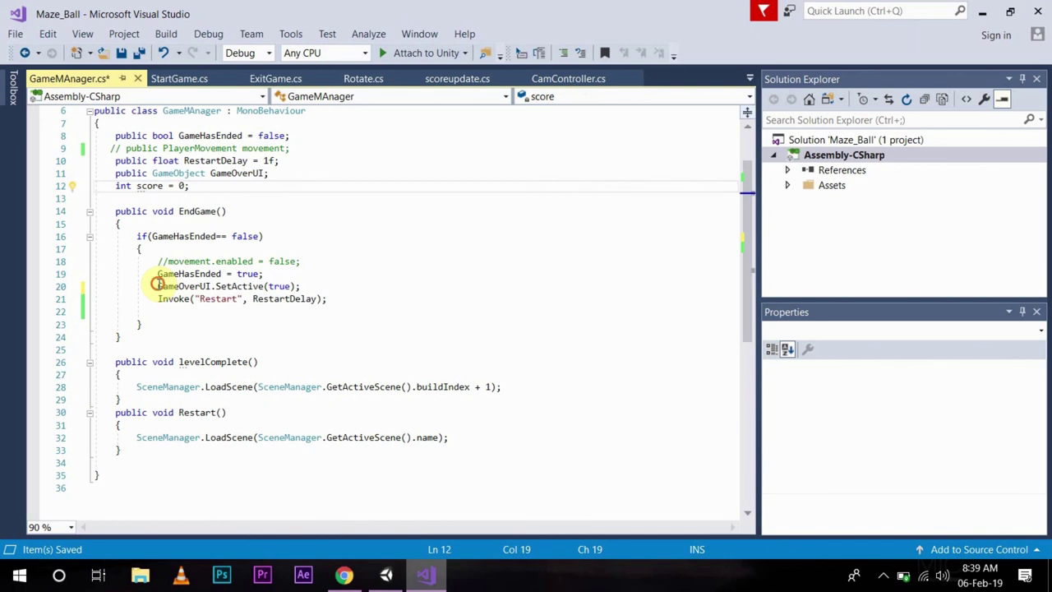
{"action": "left_click_drag", "start_coordinate": [158, 286], "coordinate": [296, 286]}
{"action": "left_click", "coordinate": [315, 285]}
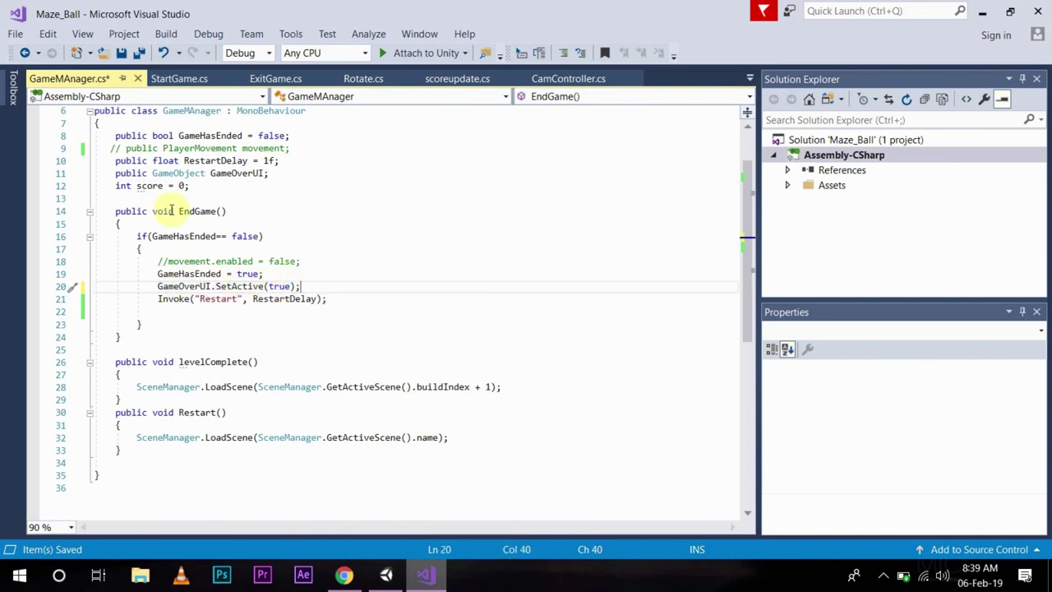
{"action": "key", "text": "ctrl+s"}
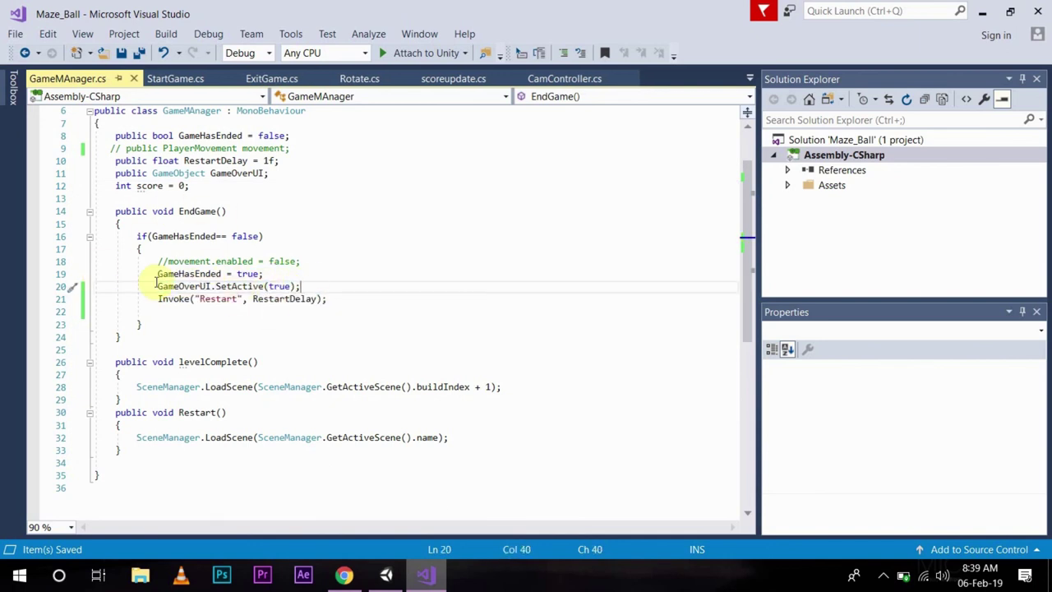
{"action": "left_click", "coordinate": [384, 575]}
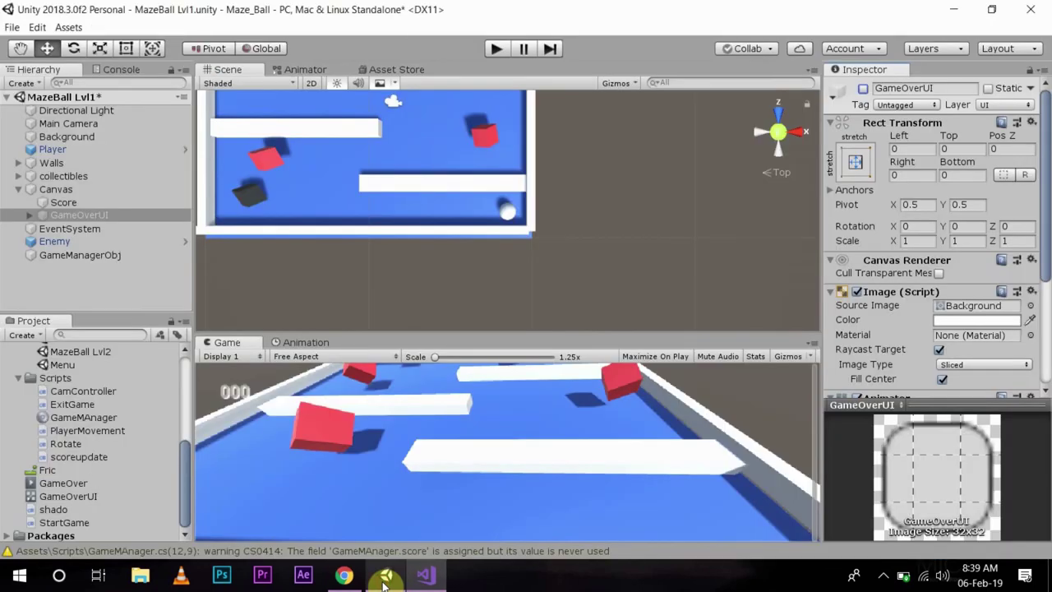
Drag GameOverUI into GameManagerObj's Game Over UI slot on the GameMAnager script, then save the scene
{"action": "left_click", "coordinate": [96, 215]}
{"action": "scroll", "coordinate": [937, 262], "scroll_direction": "down", "scroll_amount": 5}
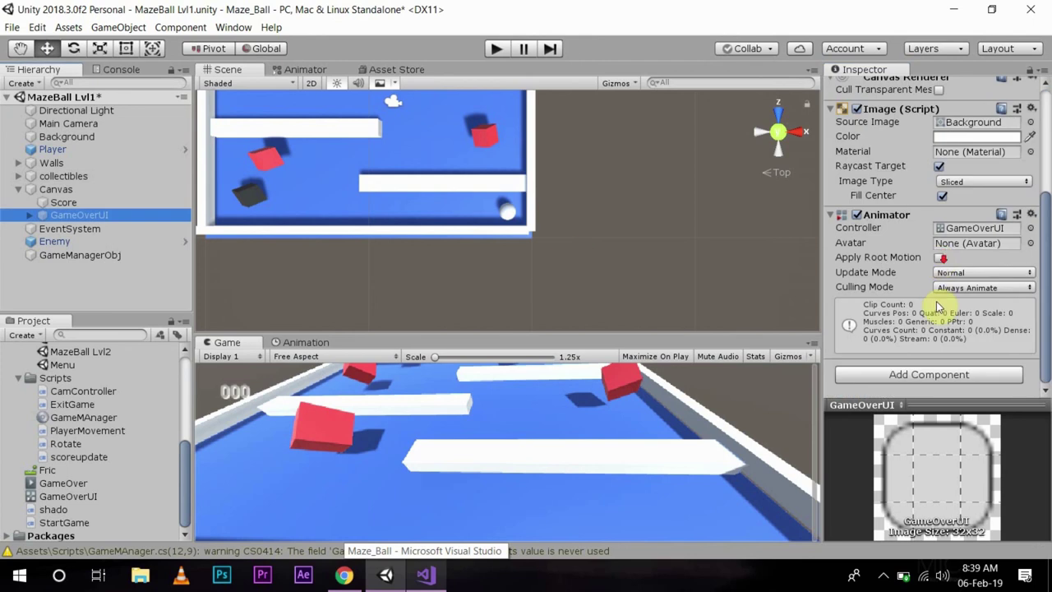
{"action": "left_click", "coordinate": [63, 202]}
{"action": "left_click", "coordinate": [79, 254]}
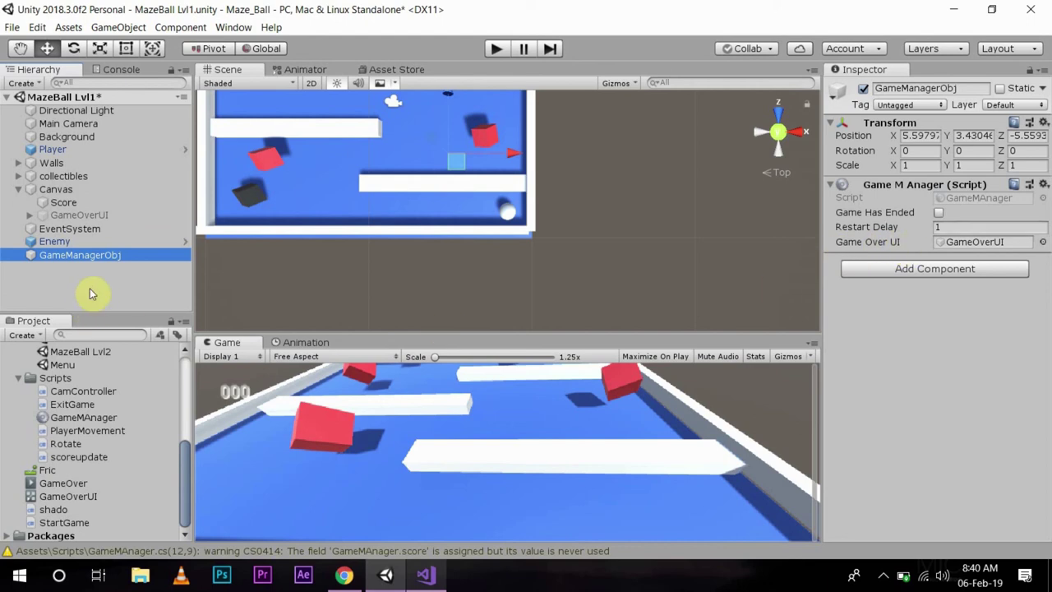
{"action": "left_click", "coordinate": [78, 216]}
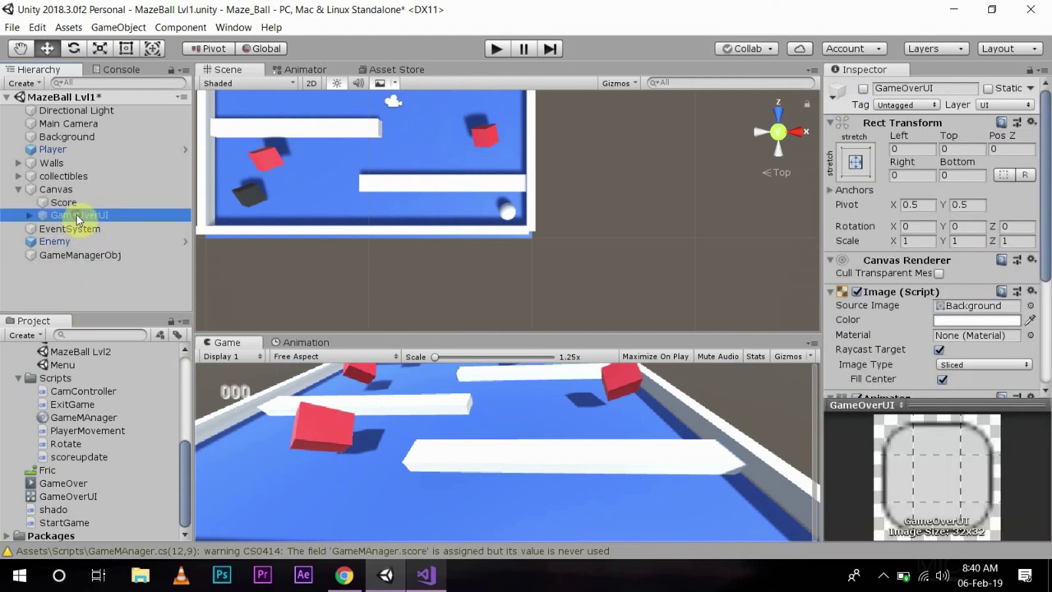
{"action": "left_click", "coordinate": [82, 257]}
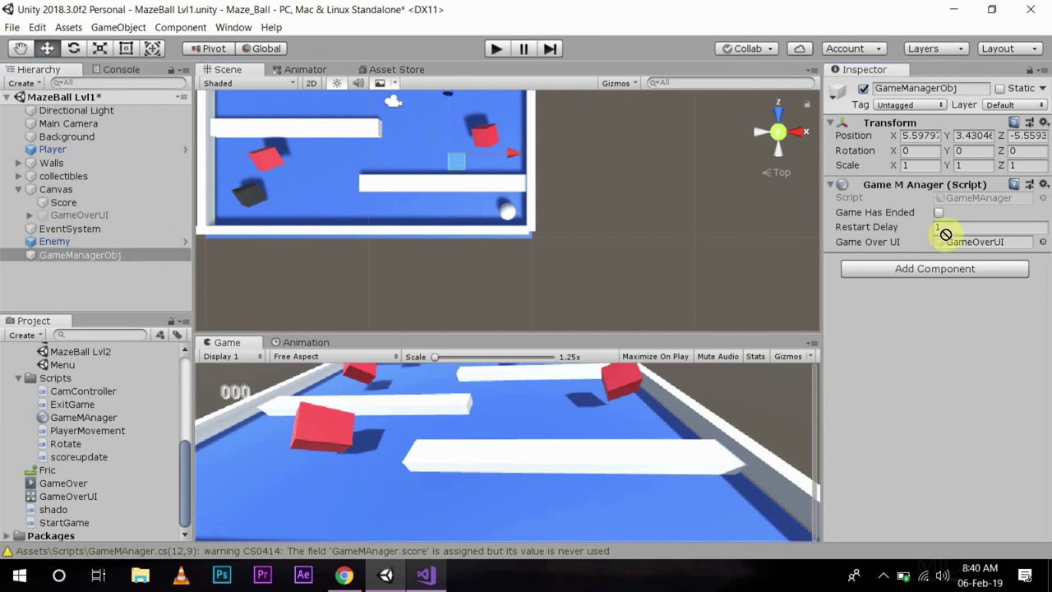
{"action": "left_click_drag", "start_coordinate": [105, 220], "coordinate": [970, 245]}
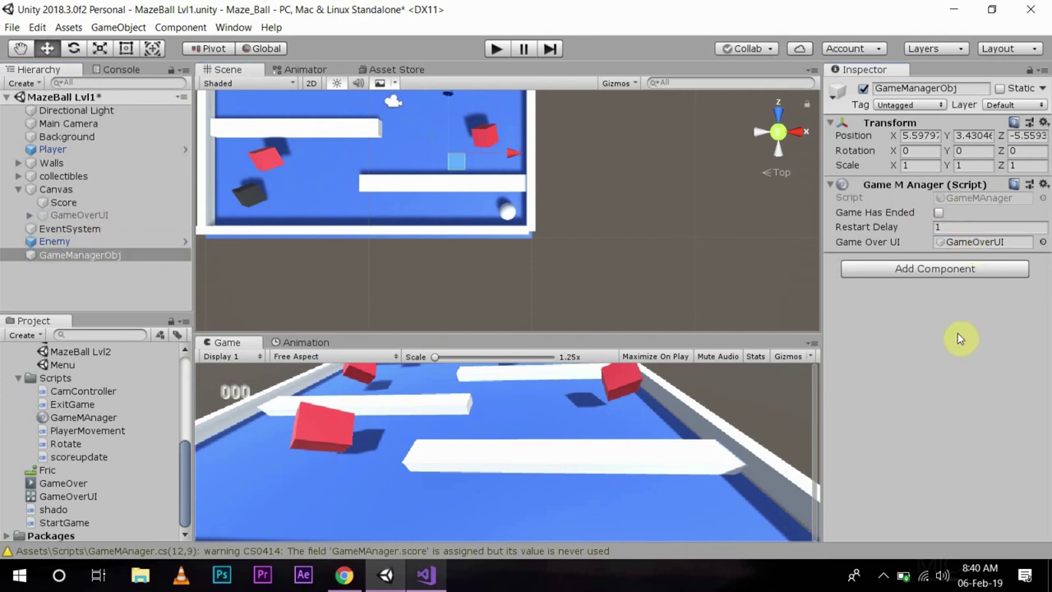
{"action": "key", "text": "ctrl+s"}
{"action": "left_click", "coordinate": [496, 51]}
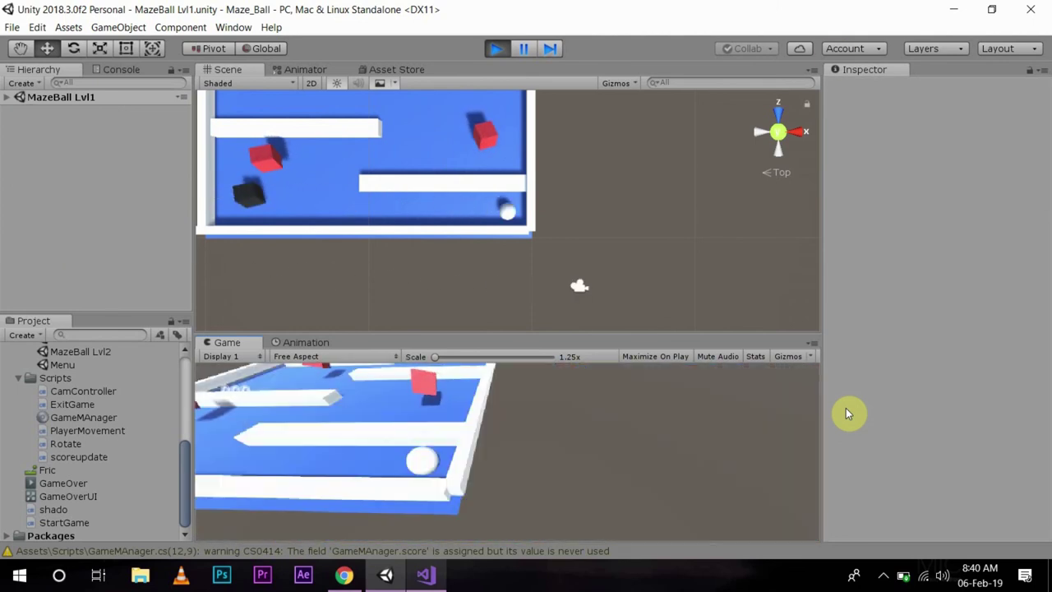
{"action": "left_click", "coordinate": [496, 49]}
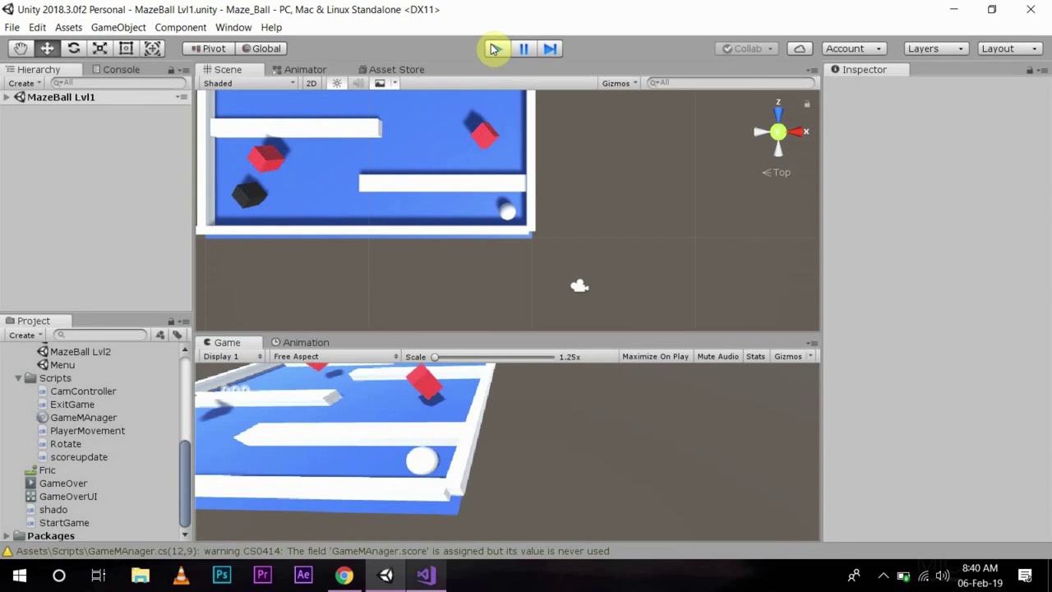